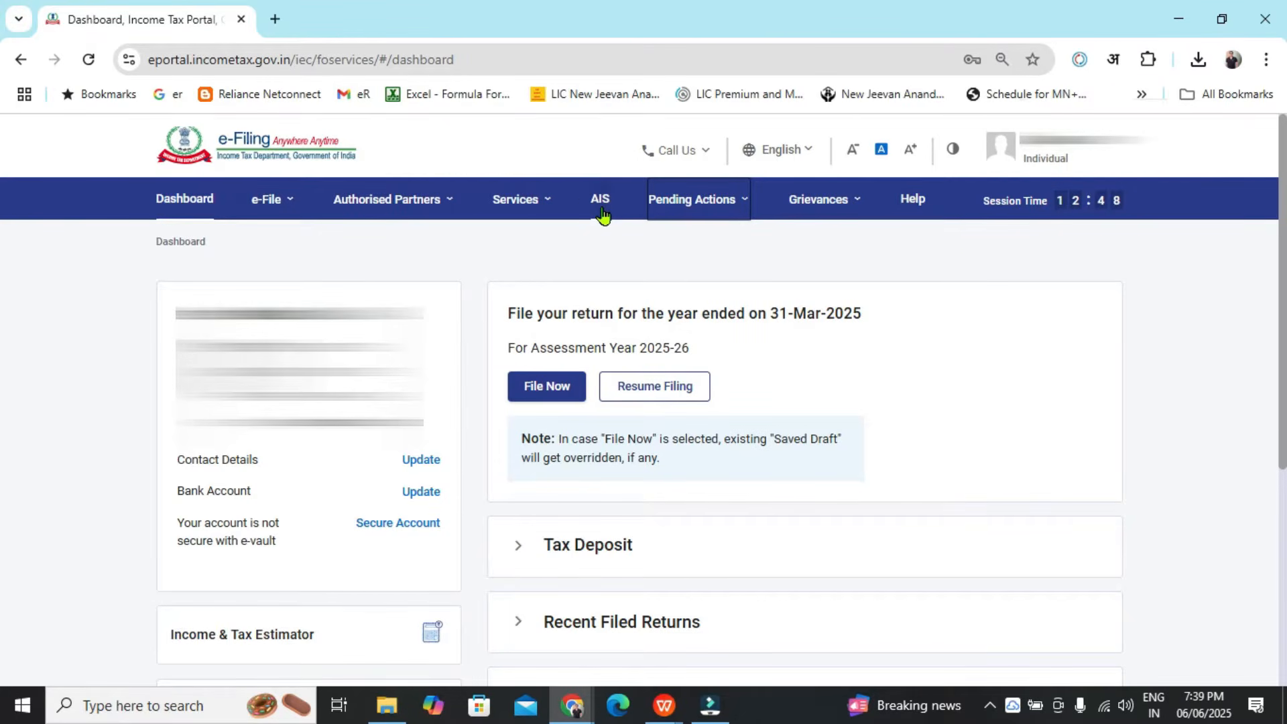
# Open the File Income Tax Return page from the e-File income tax returns menu
pyautogui.moveTo(282, 201)
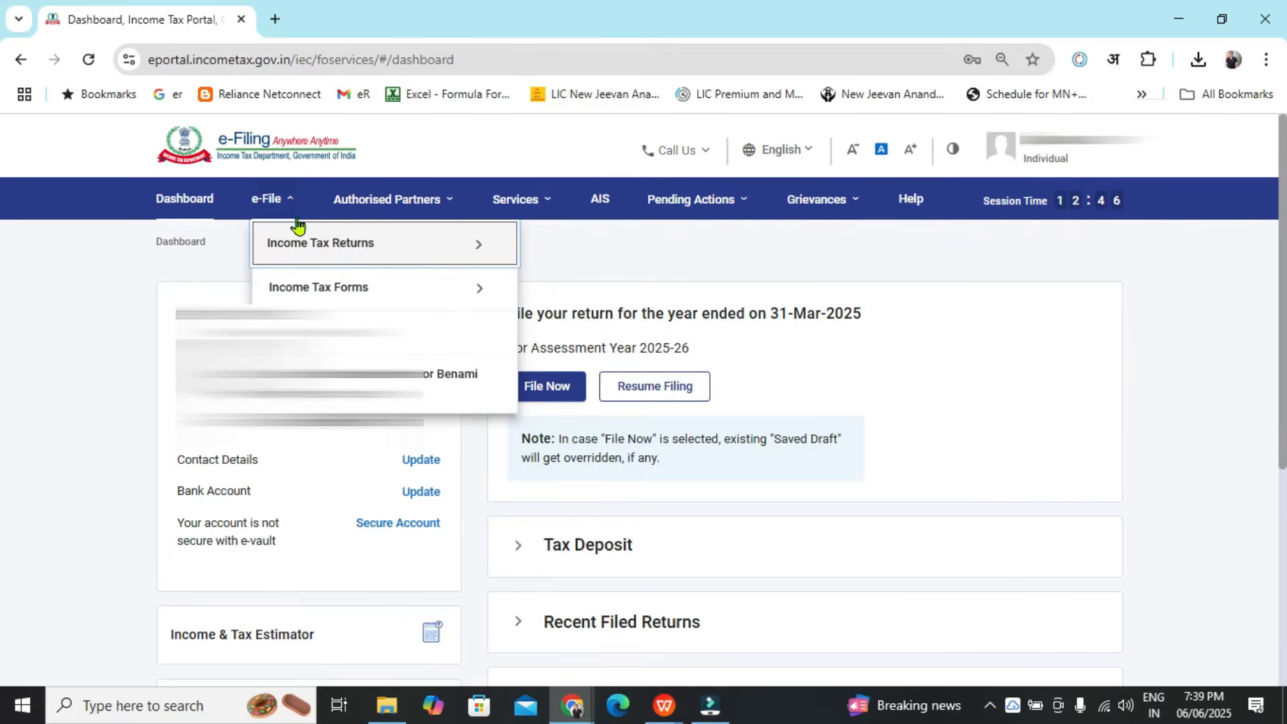
pyautogui.moveTo(482, 240)
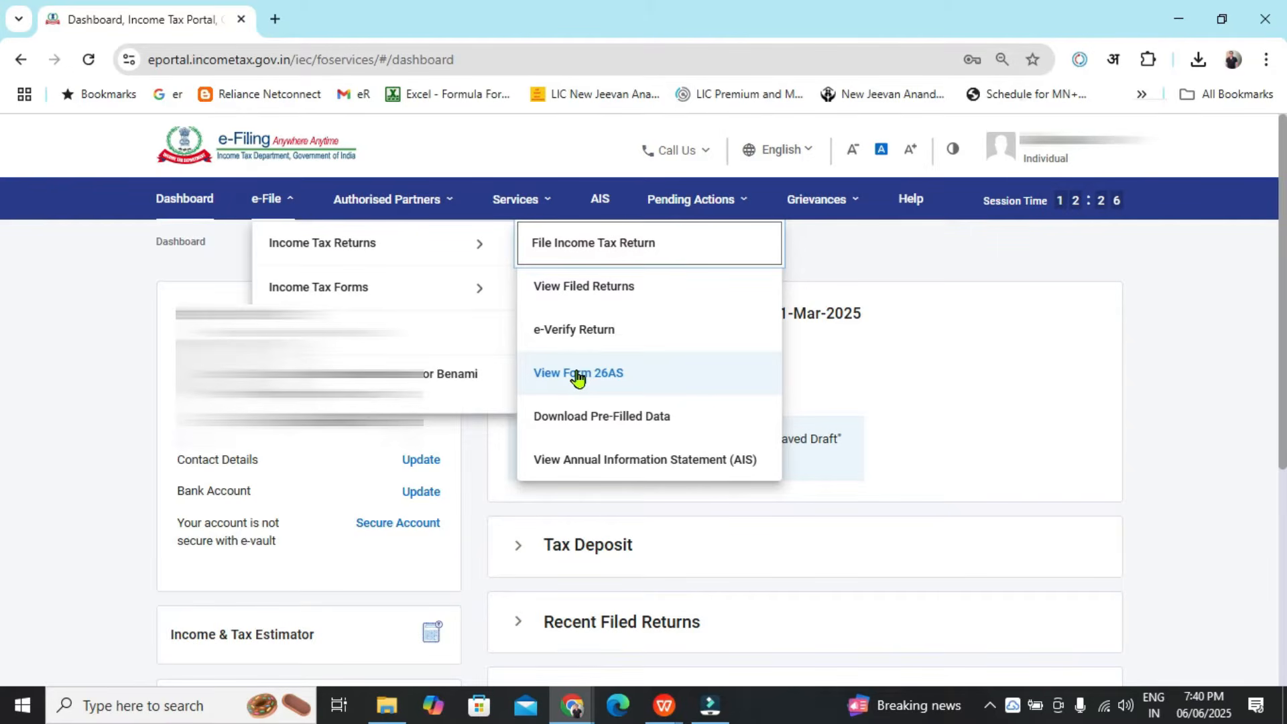
pyautogui.click(1253, 443)
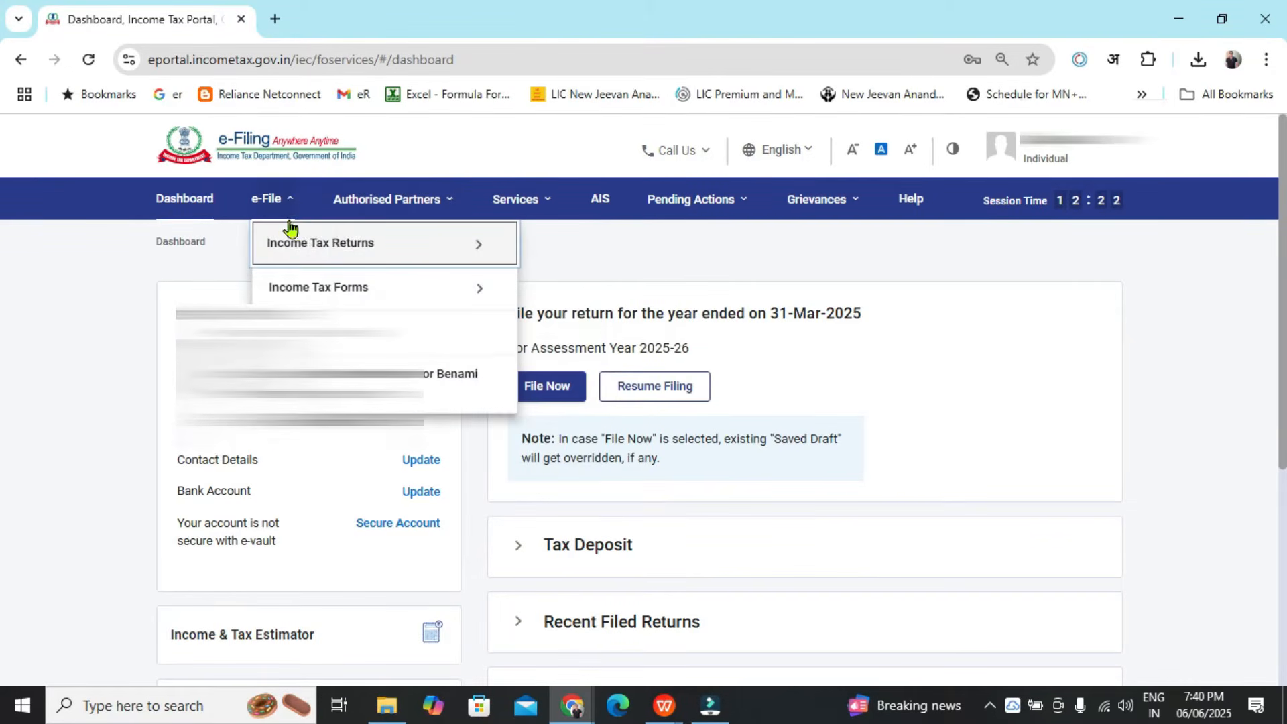
pyautogui.moveTo(392, 239)
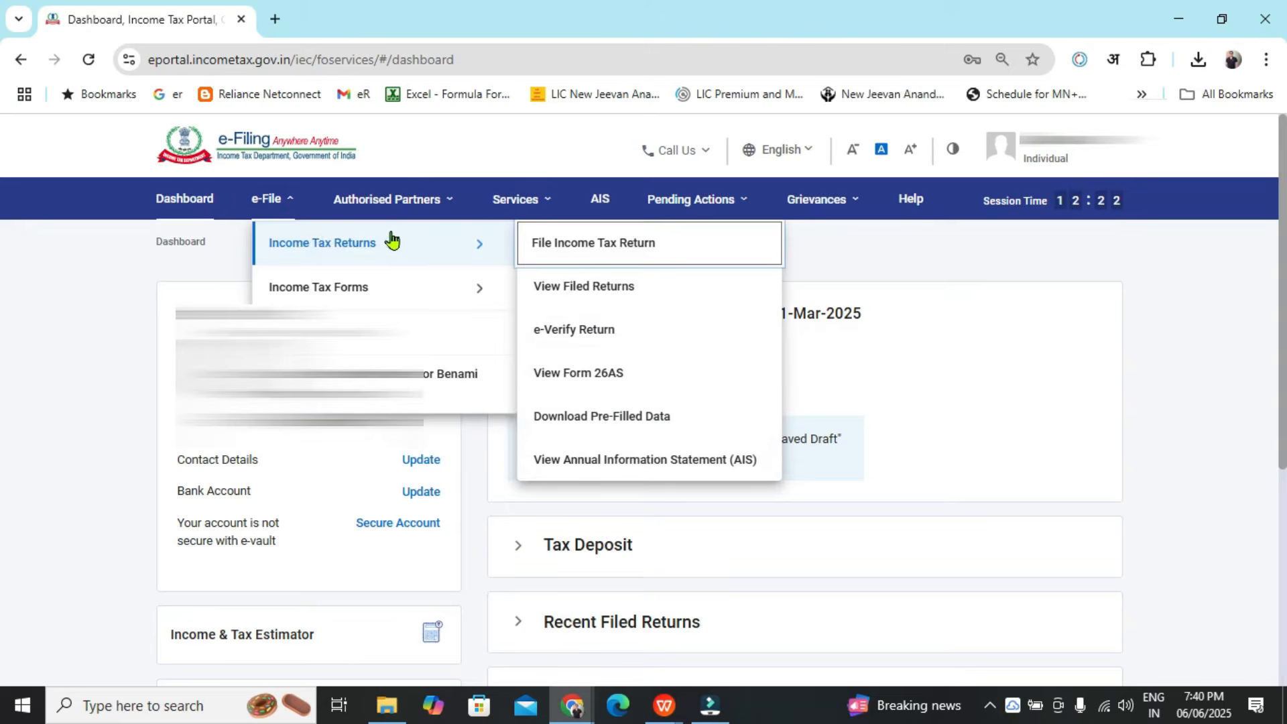
pyautogui.click(565, 246)
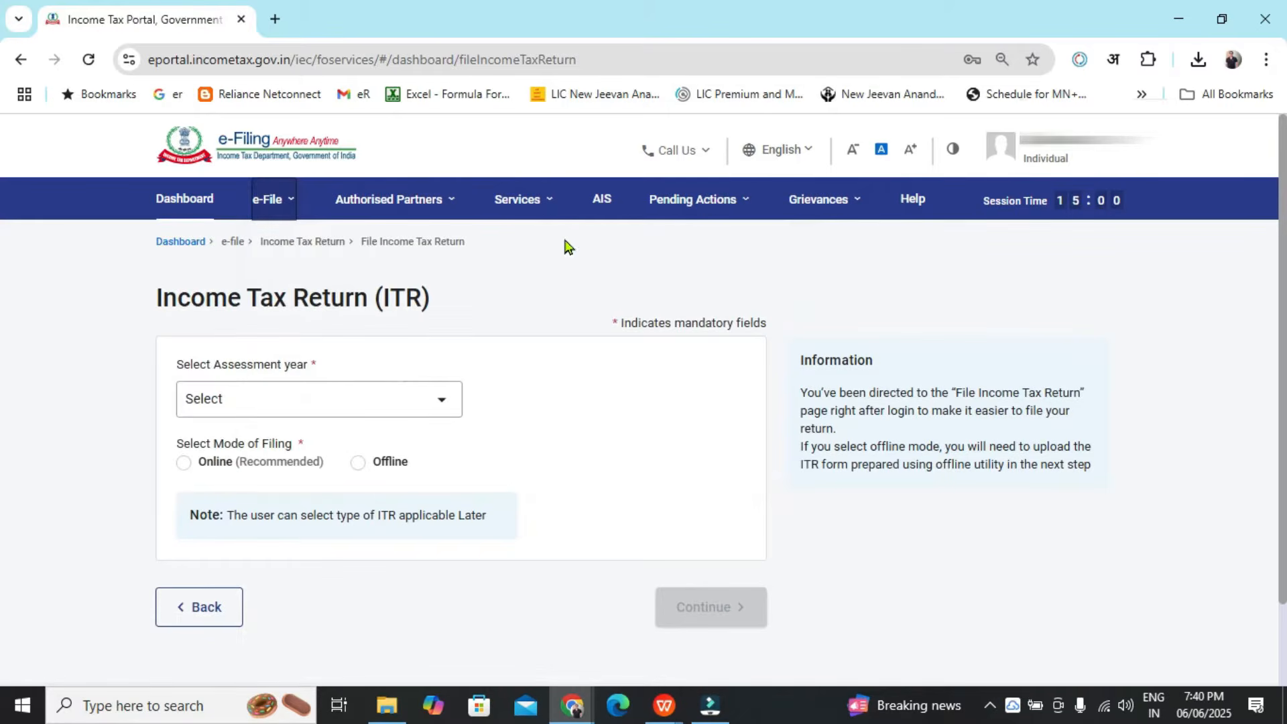
# Choose assessment year 2025-26 and the Online filing mode, then continue
pyautogui.click(446, 399)
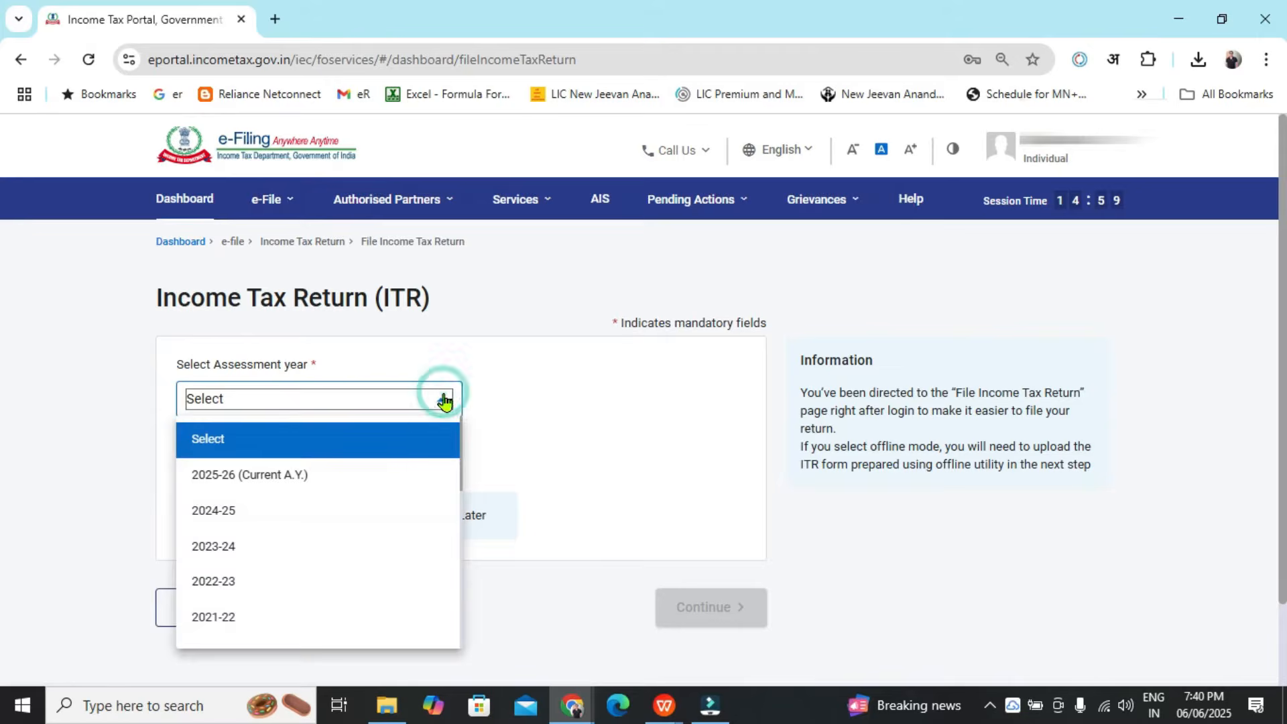
pyautogui.click(321, 480)
pyautogui.click(266, 465)
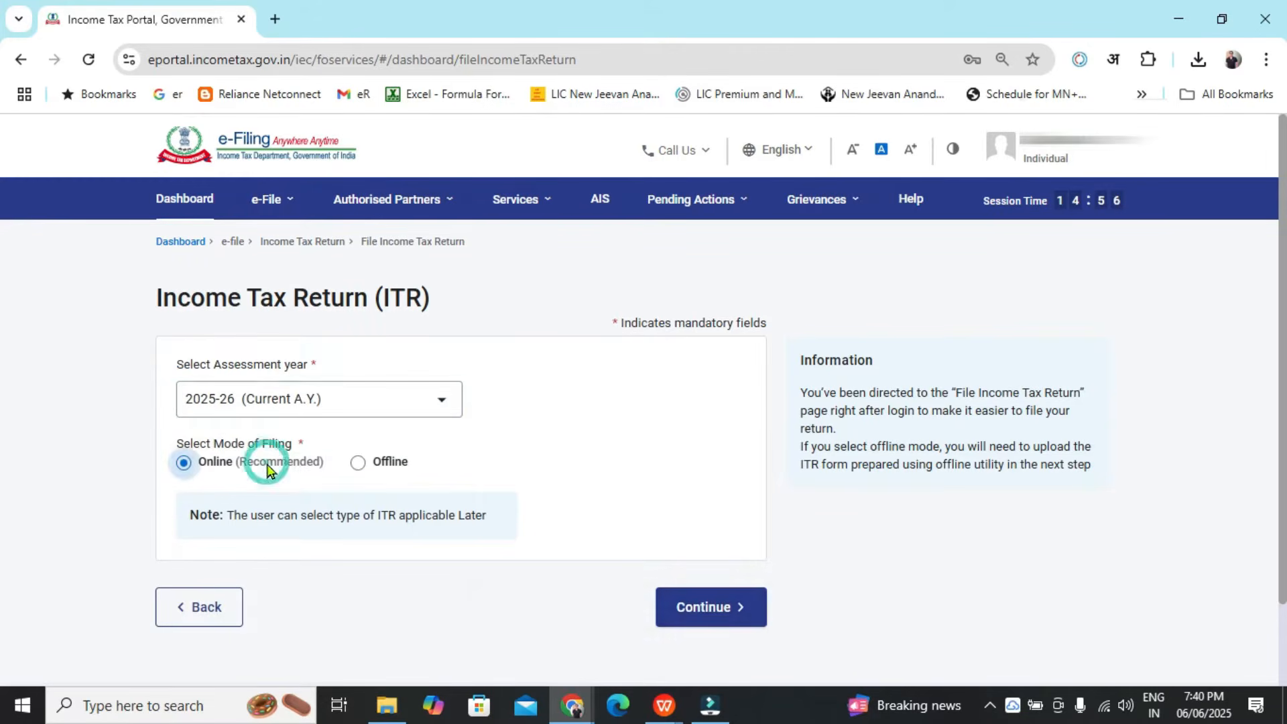
pyautogui.click(762, 619)
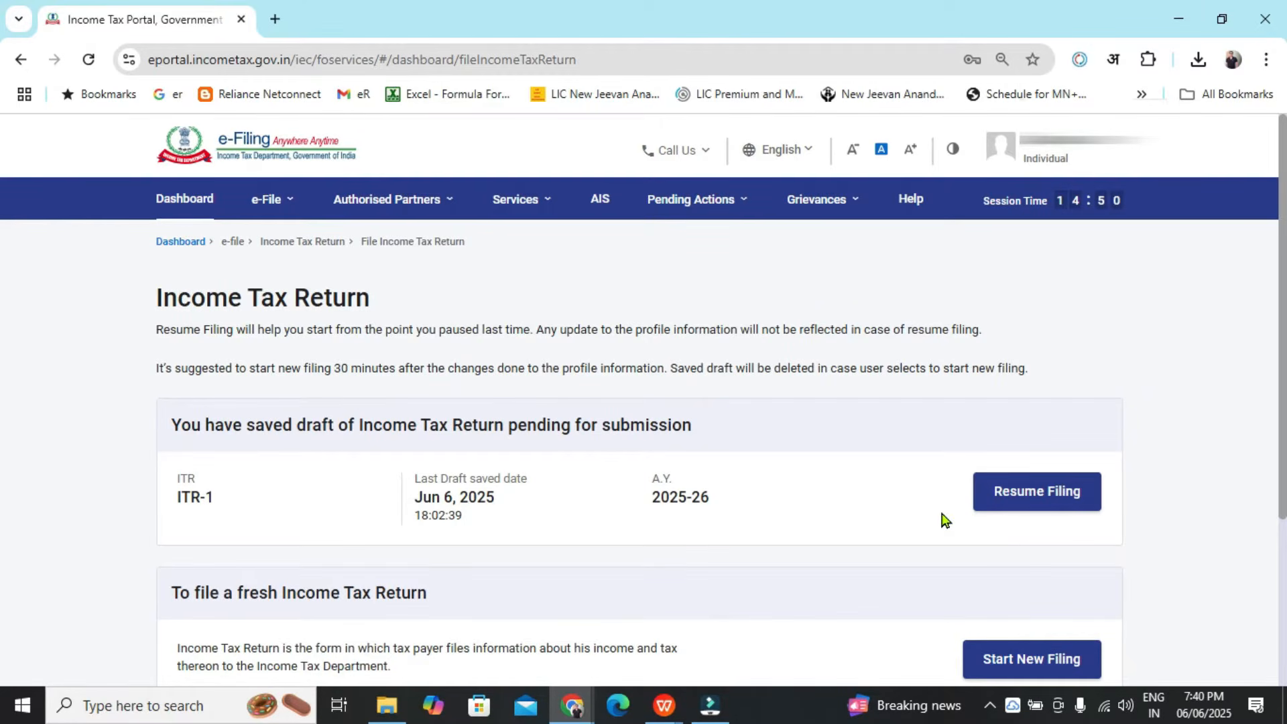
# Start a new filing instead of resuming the draft and continue with Individual status
pyautogui.click(1038, 661)
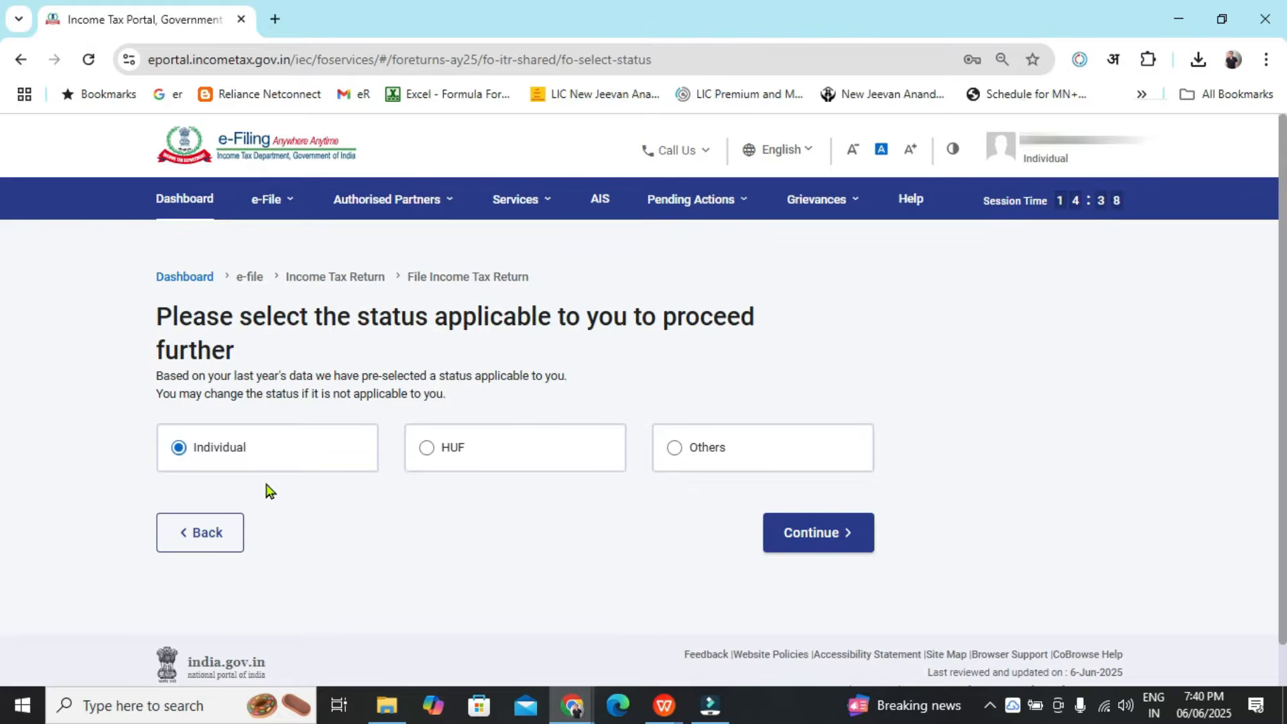
pyautogui.click(835, 537)
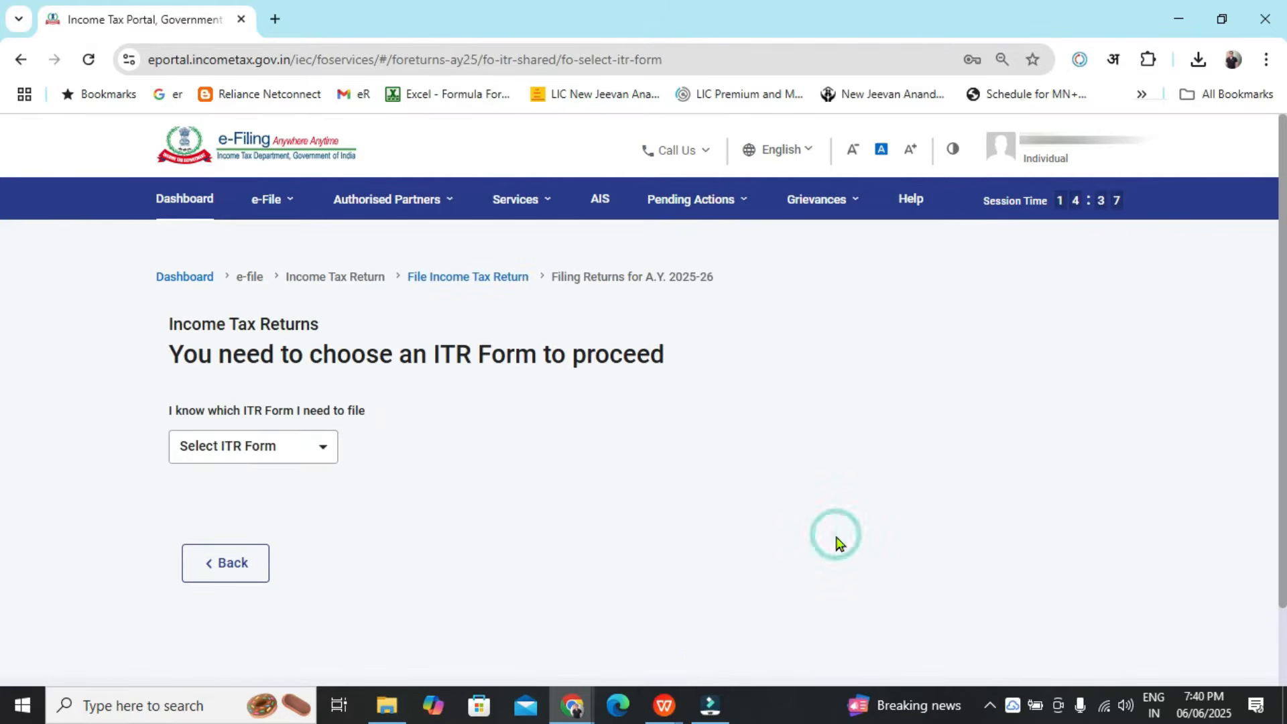
# Select ITR-1 as the return form and proceed with it
pyautogui.click(323, 456)
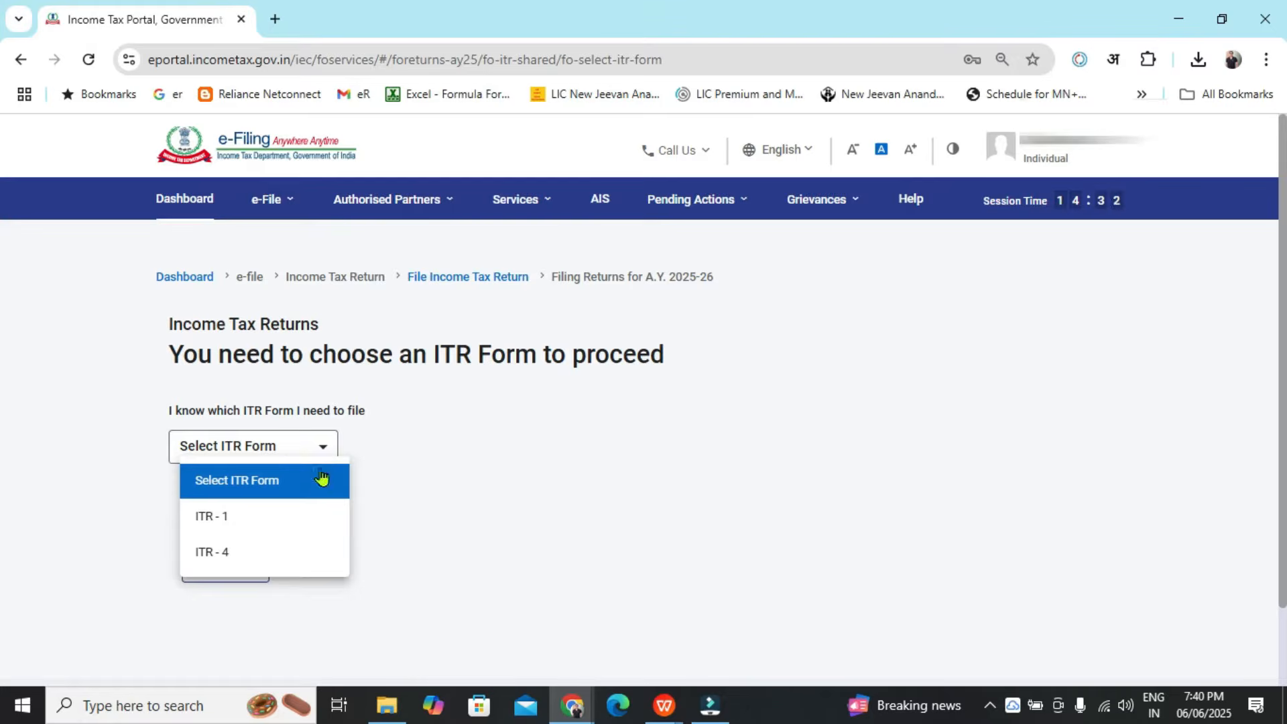
pyautogui.click(307, 521)
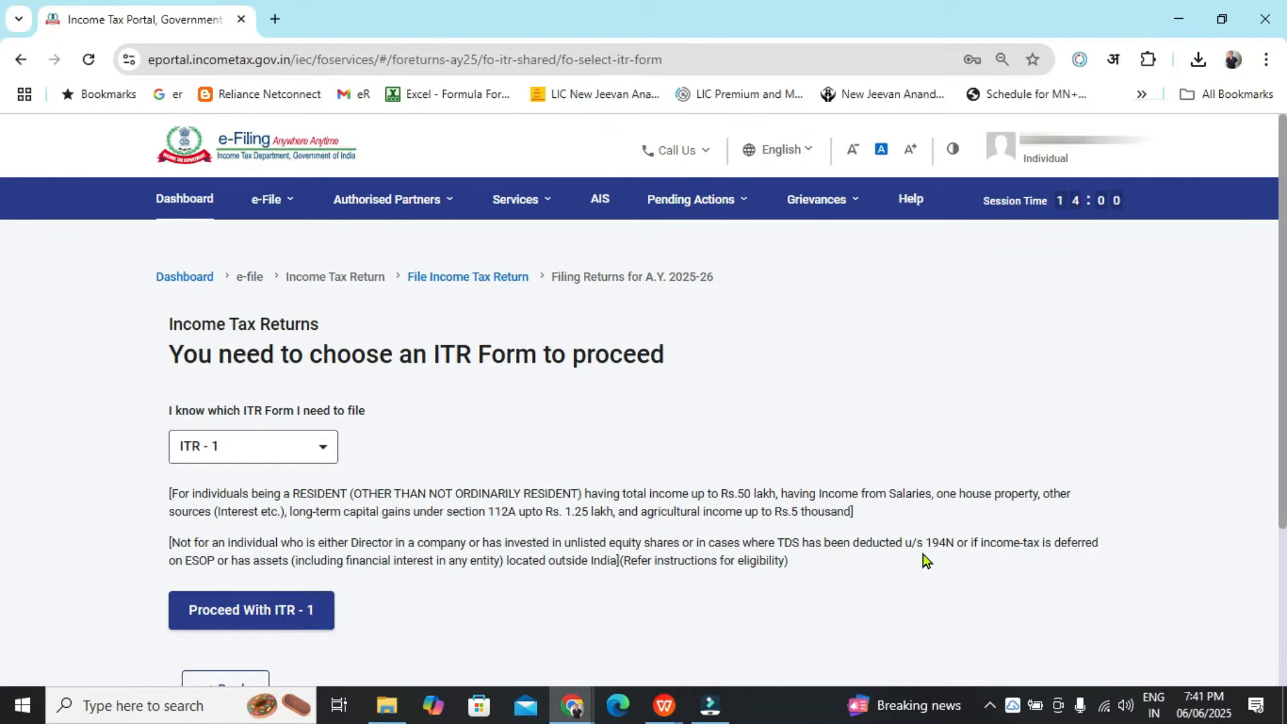
pyautogui.click(287, 626)
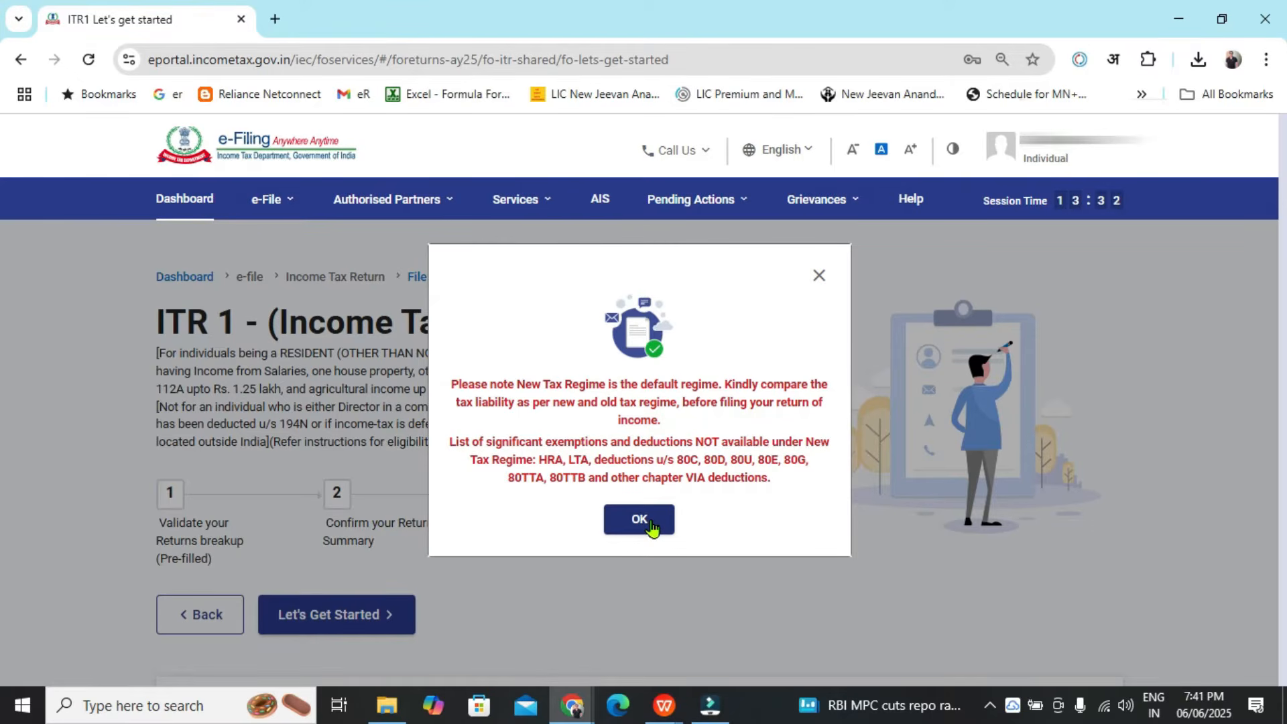
# Acknowledge the new tax regime notice and begin the ITR-1 filing
pyautogui.click(652, 527)
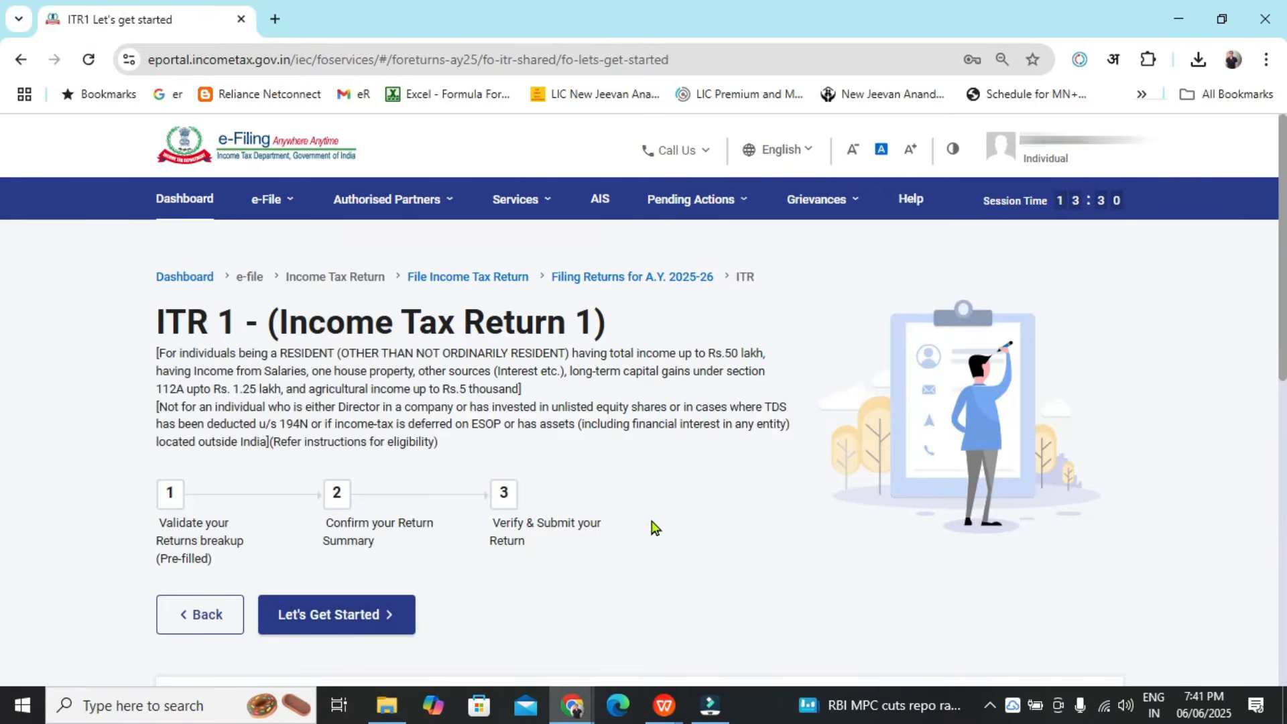
pyautogui.click(389, 618)
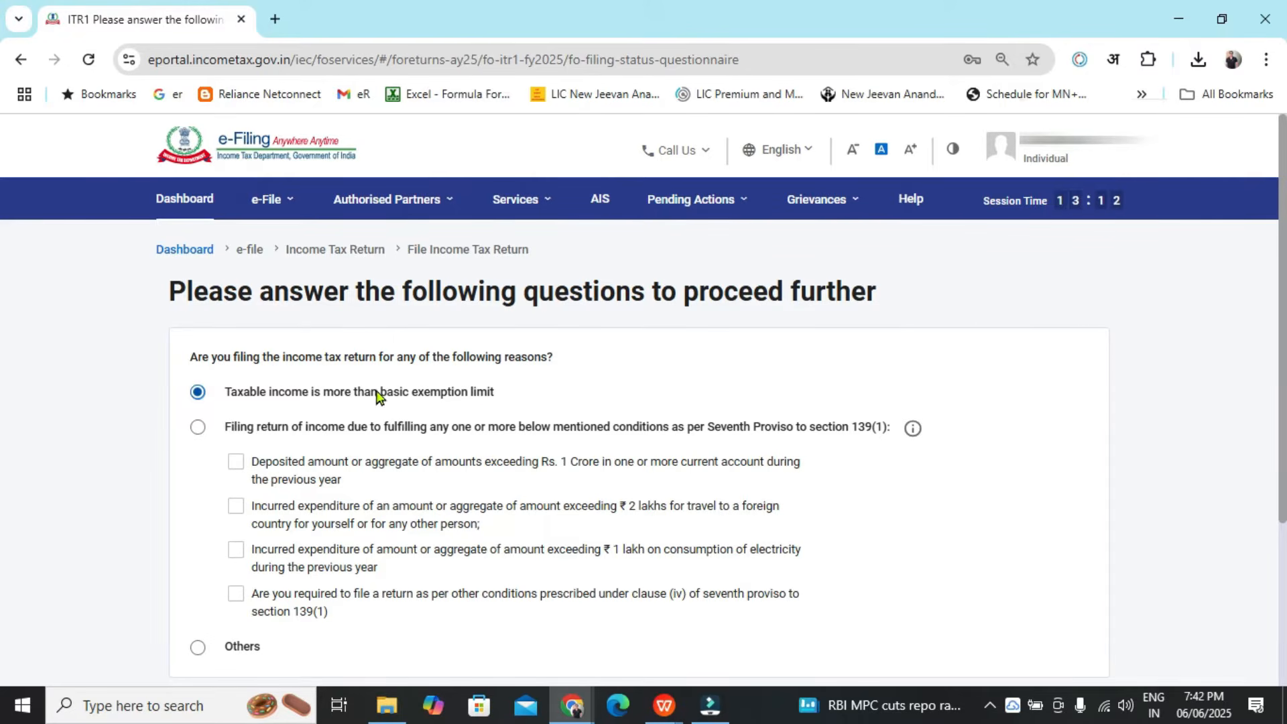
# Continue the questionnaire with taxable income above the basic exemption limit and dismiss the pre-filled data notice
pyautogui.scroll(-2, 1281, 396)
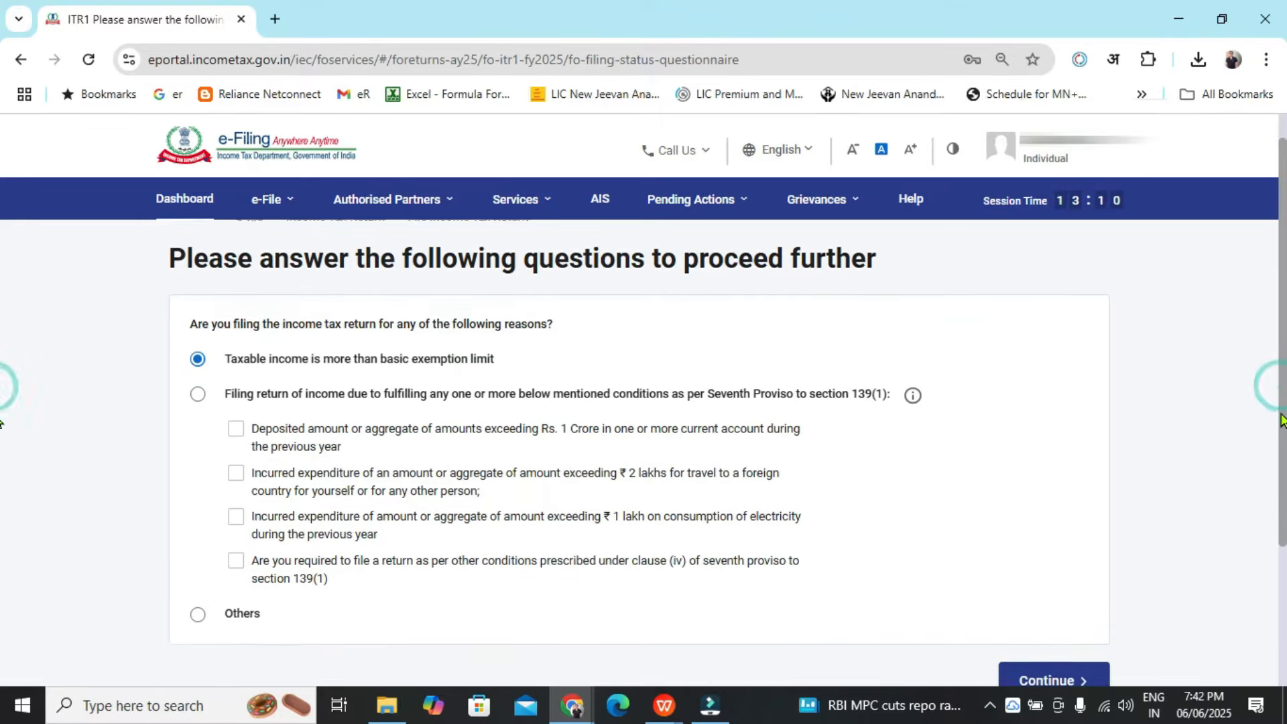
pyautogui.click(1044, 624)
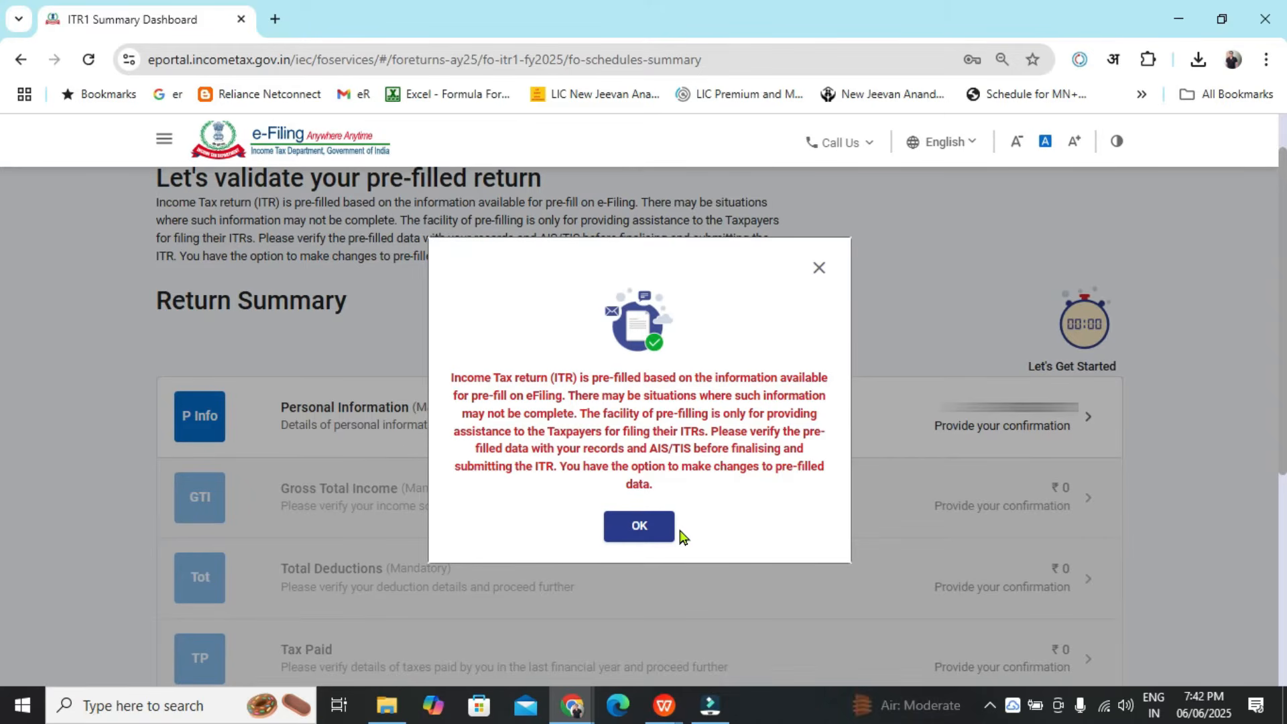
pyautogui.click(654, 531)
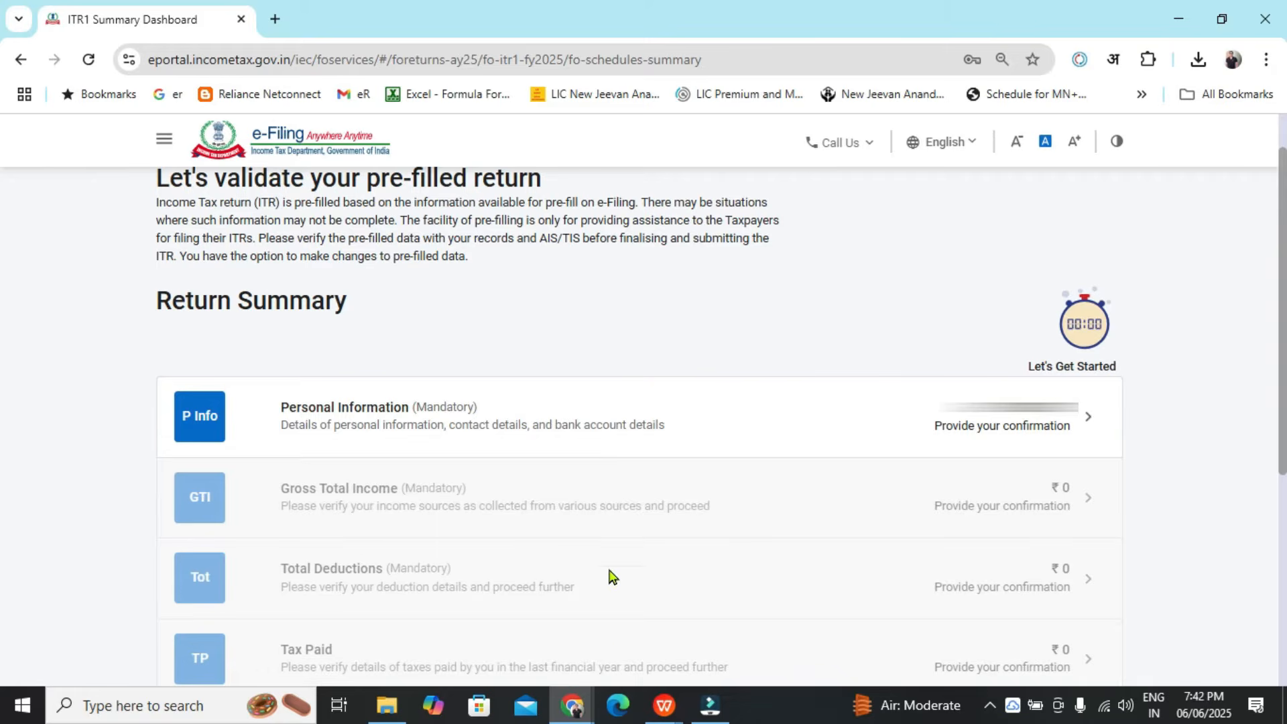
# Open Personal Information and set the Nature of Employment to Others
pyautogui.click(1077, 430)
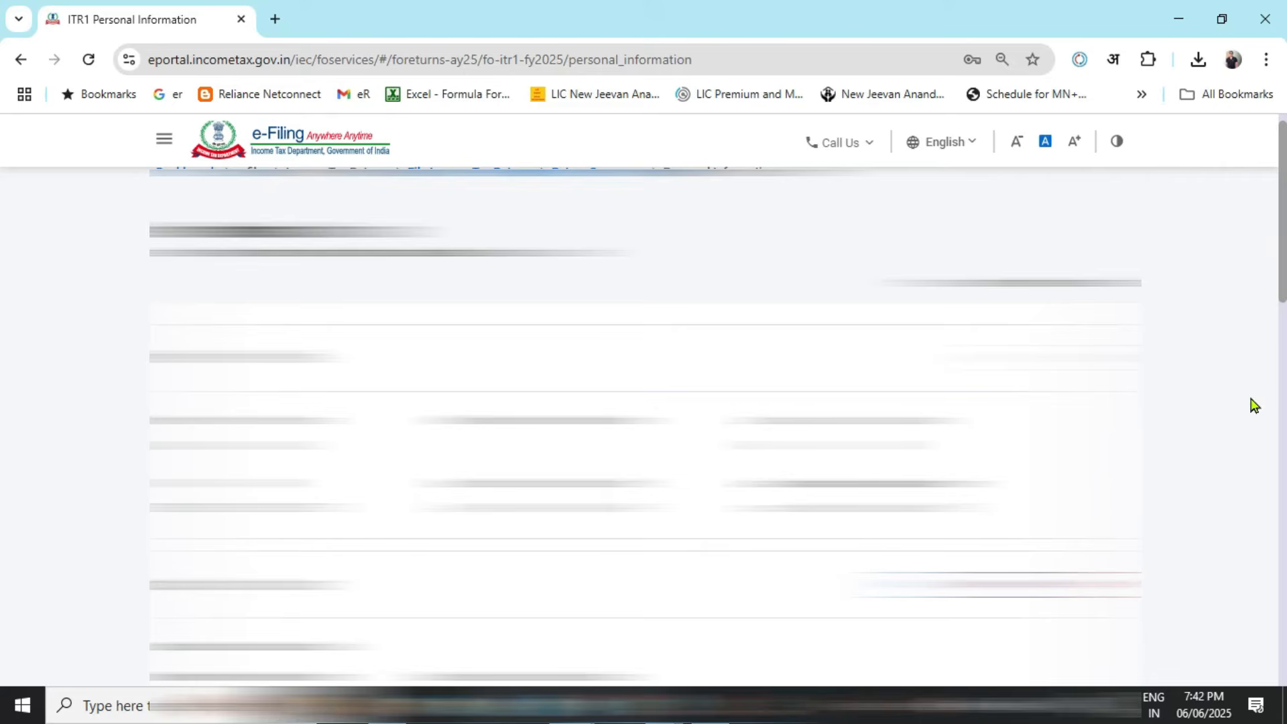
pyautogui.scroll(-5, 2, 271)
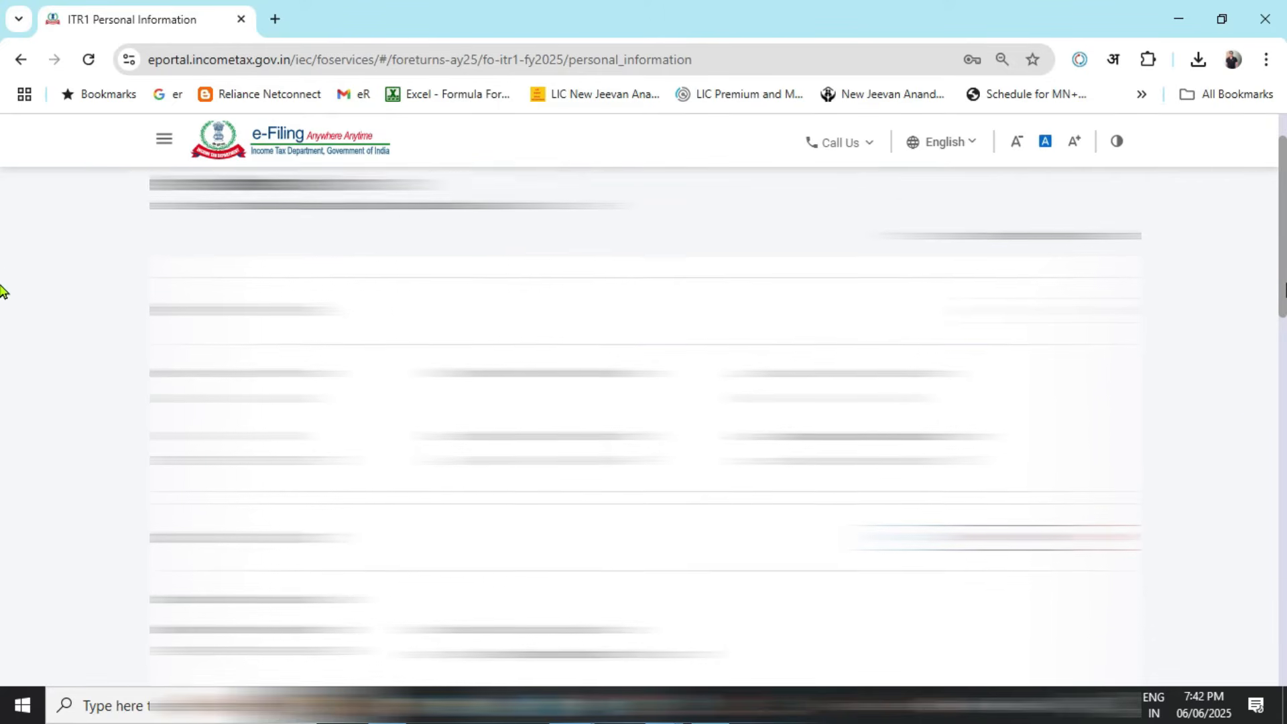
pyautogui.scroll(-4, 2, 402)
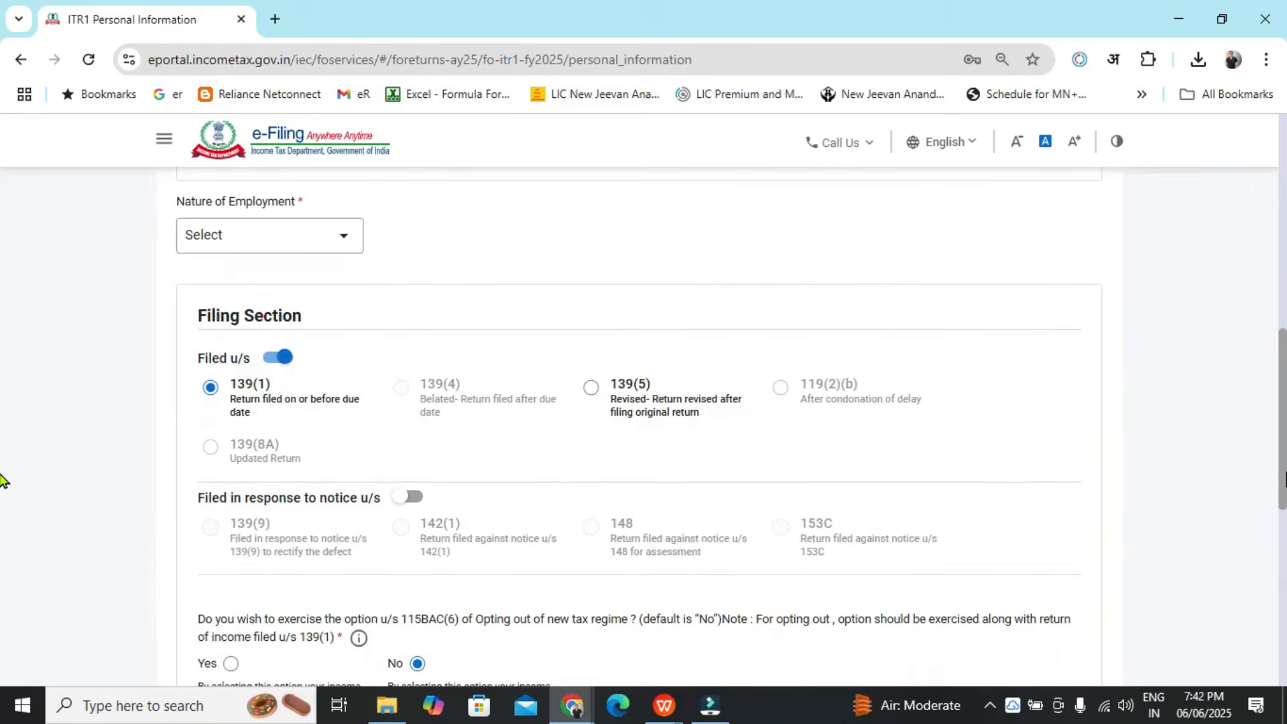
pyautogui.click(358, 242)
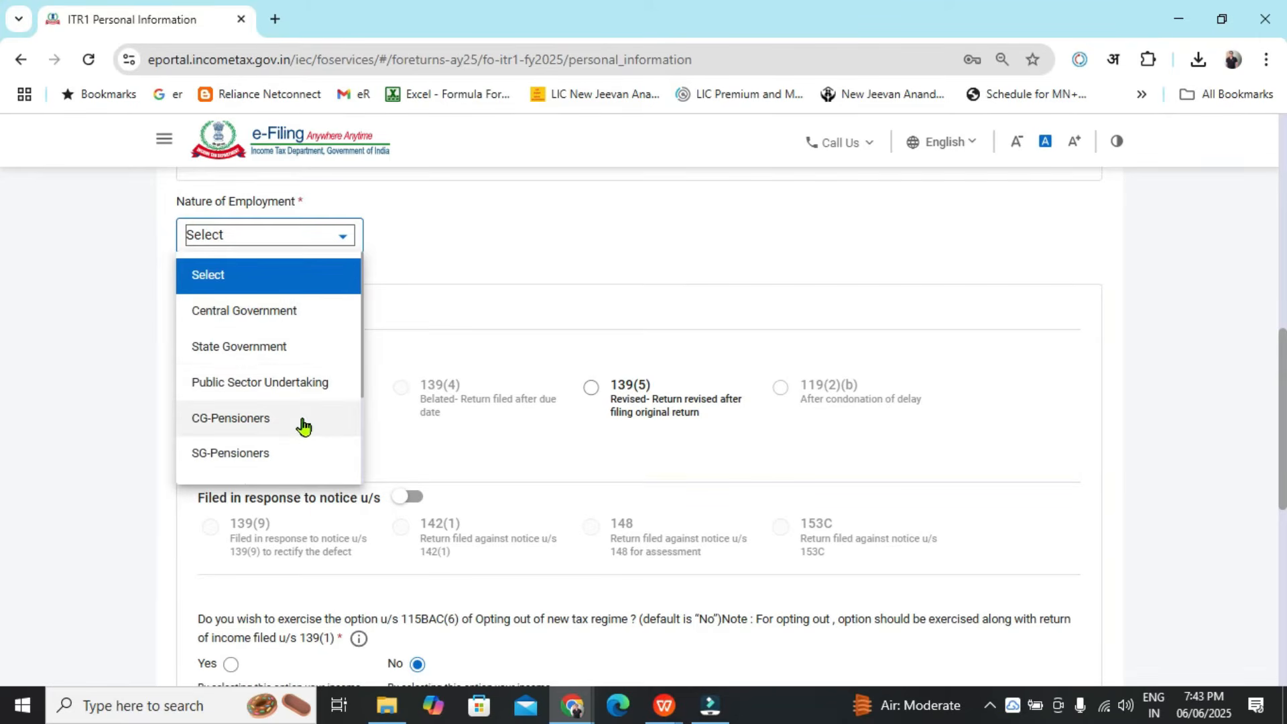
pyautogui.scroll(-2, 305, 416)
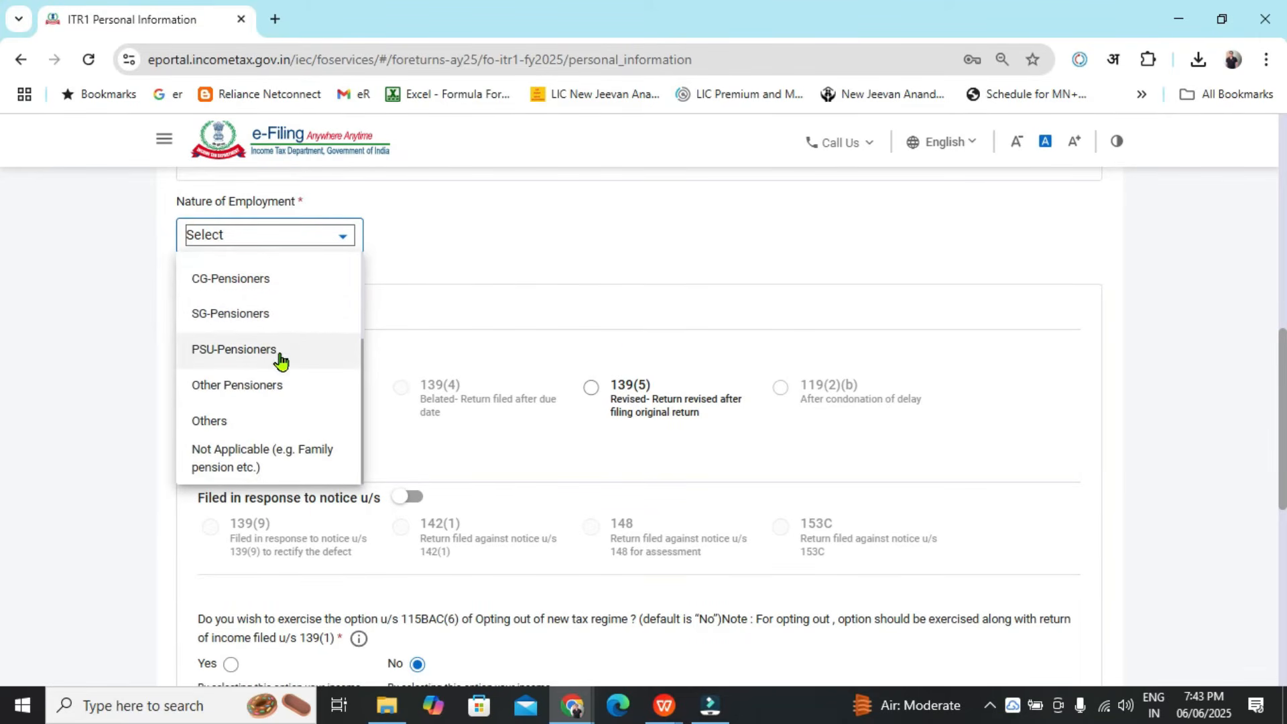
pyautogui.click(242, 423)
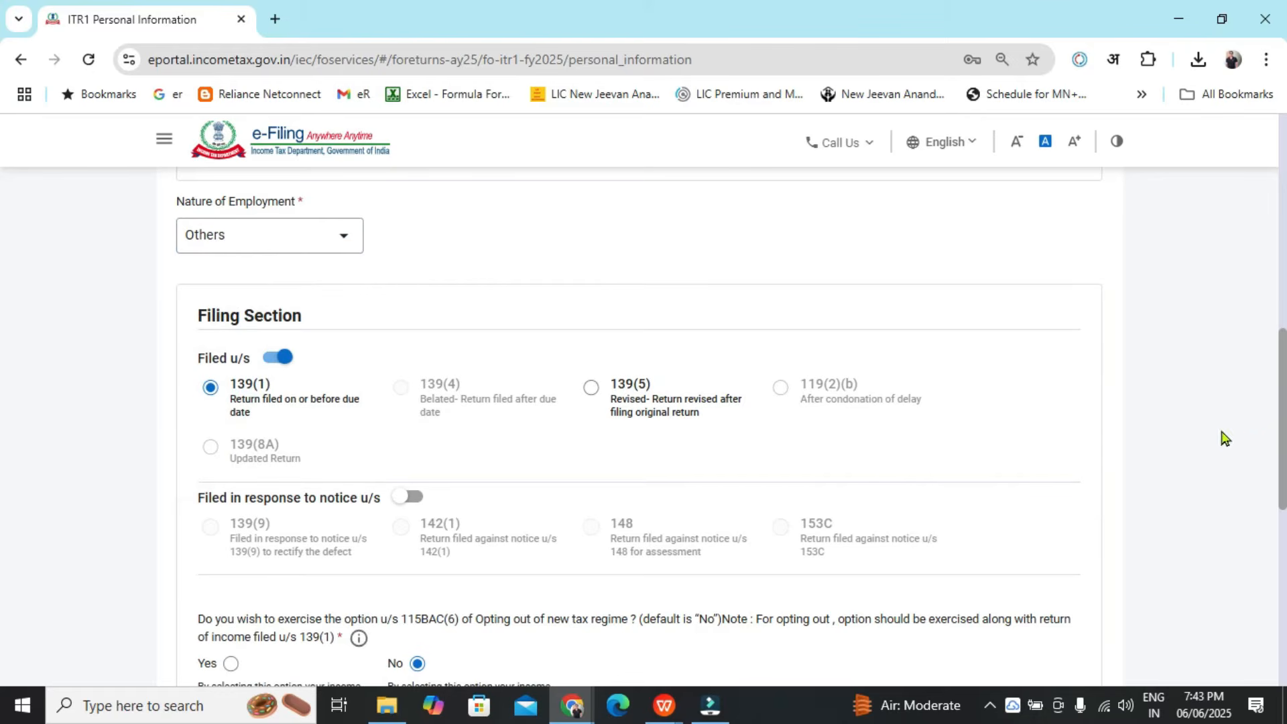
# Try opting out of the new tax regime under 115BAC(6), then restore the No option
pyautogui.moveTo(1282, 426); pyautogui.dragTo(1283, 549)
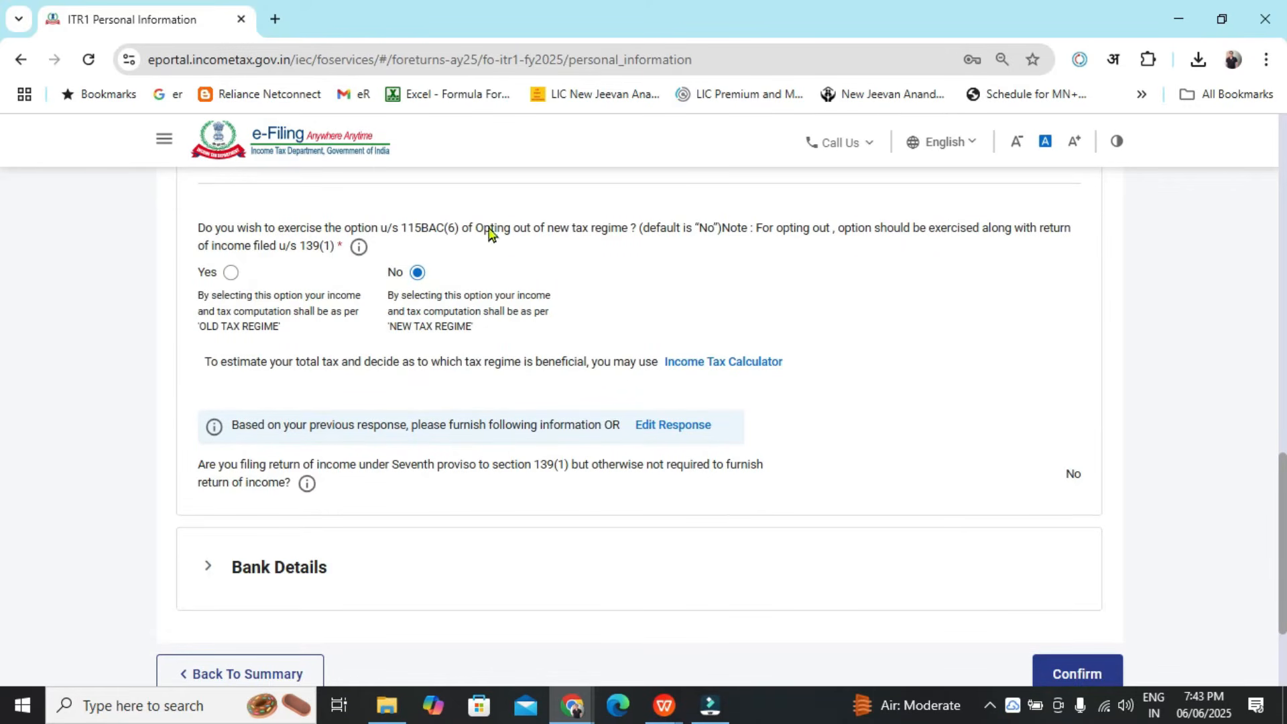
pyautogui.click(232, 275)
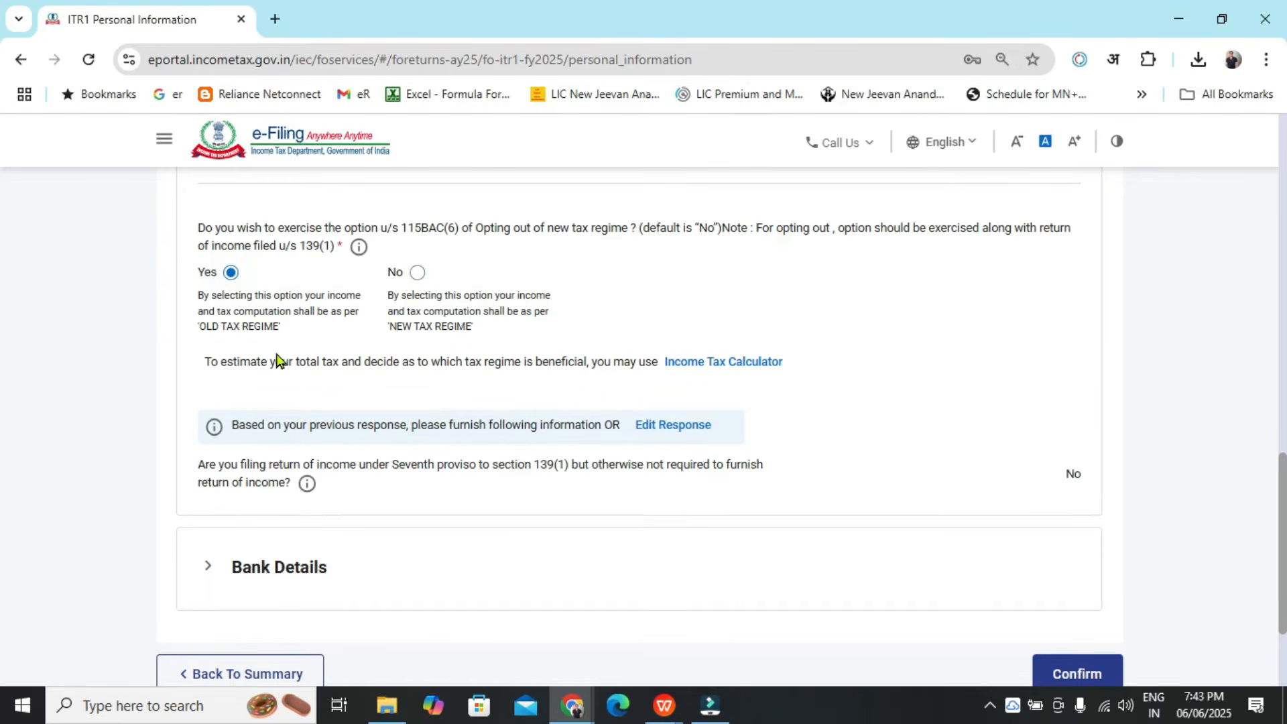
pyautogui.moveTo(197, 299); pyautogui.dragTo(293, 334)
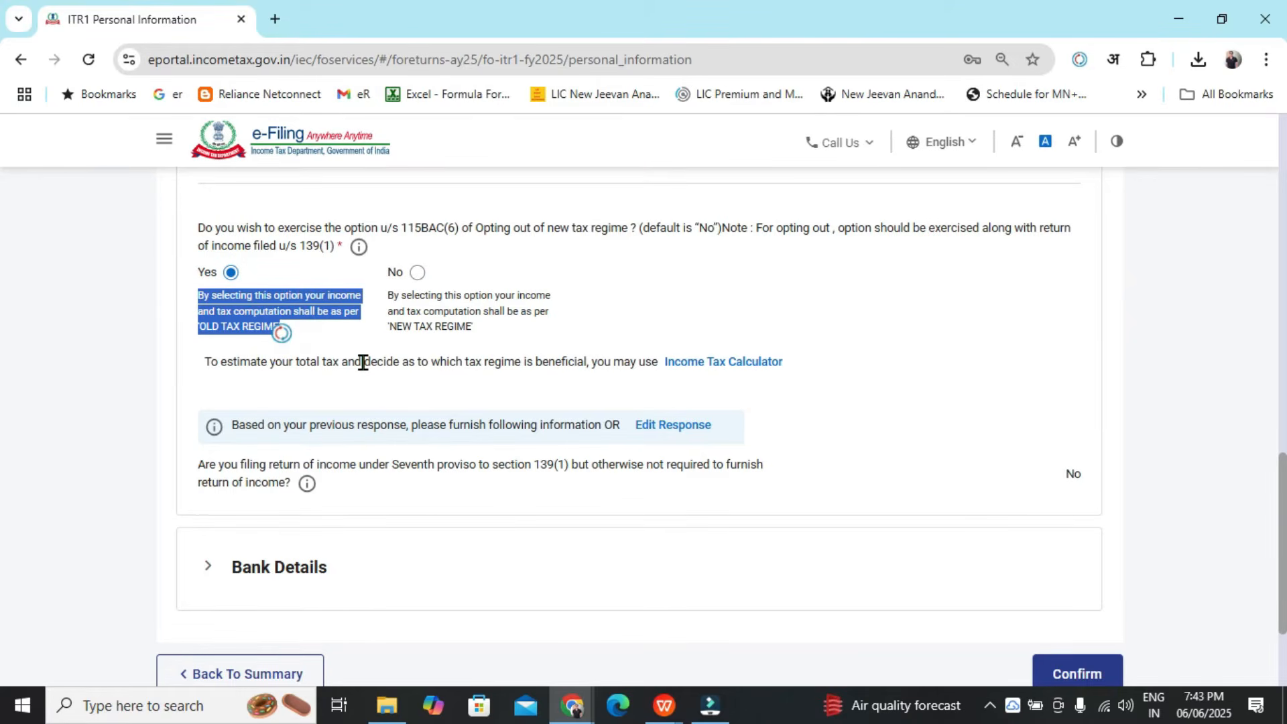
pyautogui.click(419, 274)
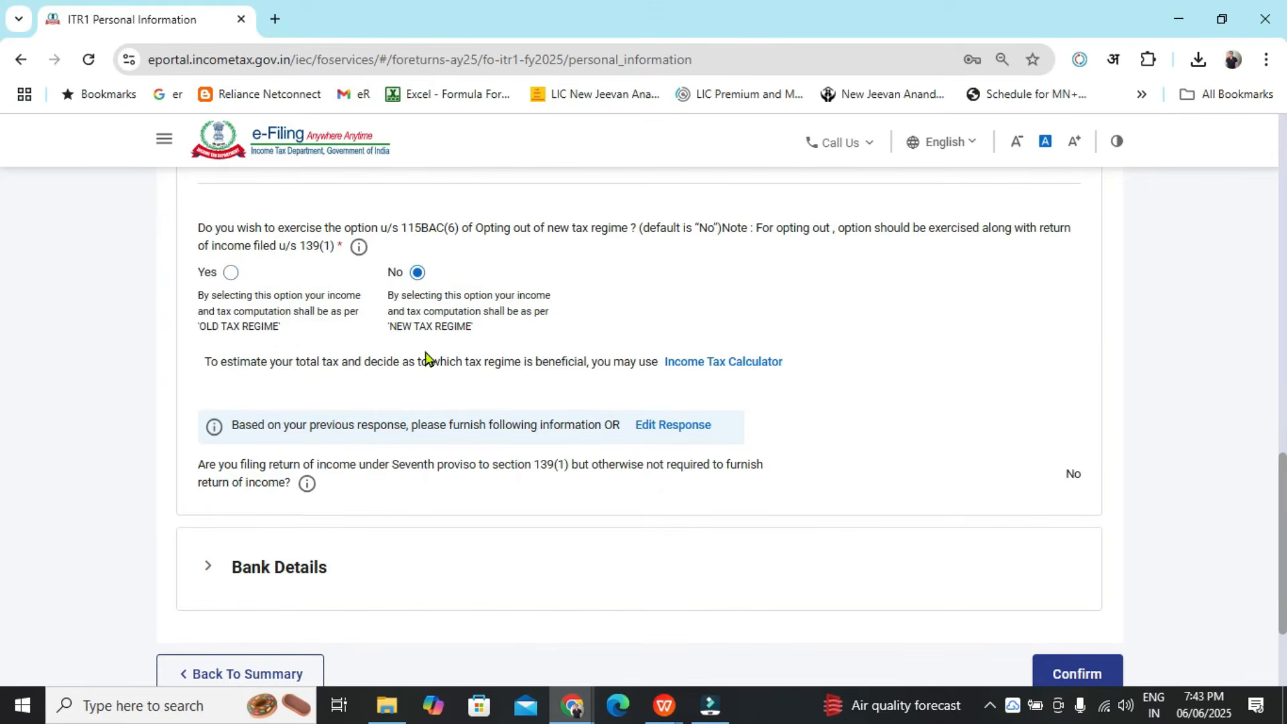
# Expand the Bank Details section to review the refund account and confirm the personal information
pyautogui.scroll(-1, 788, 525)
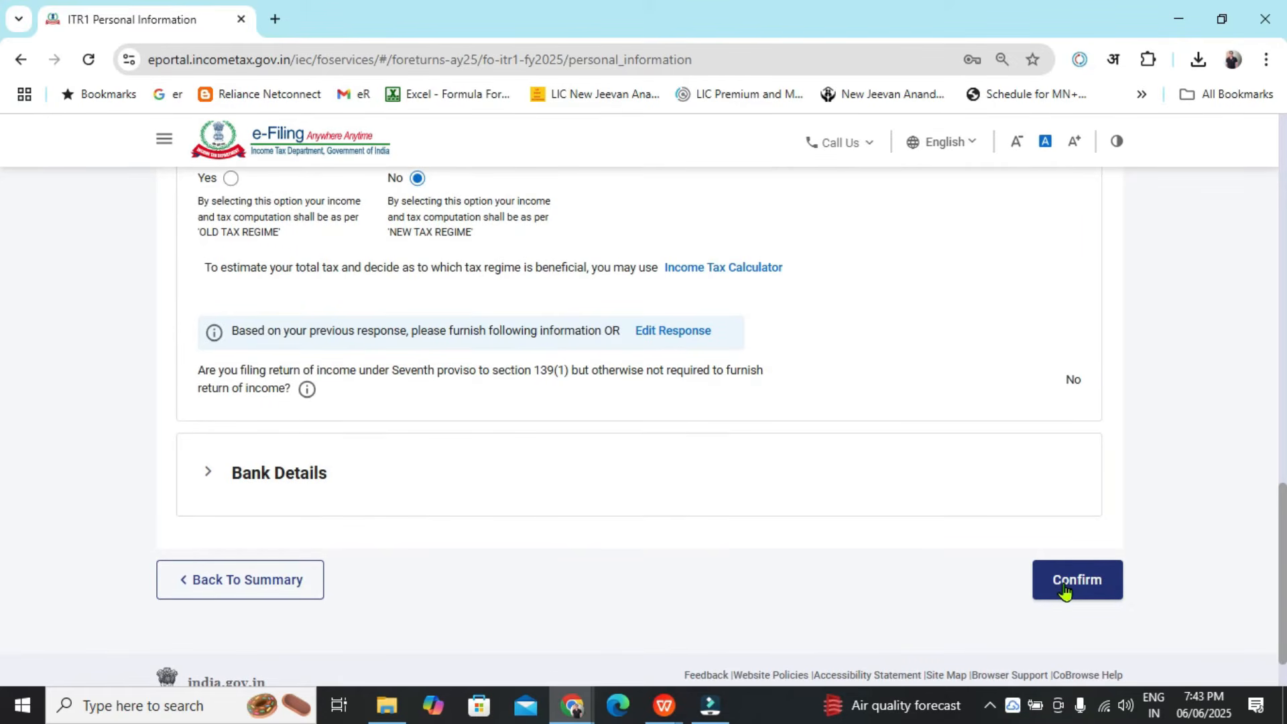
pyautogui.click(203, 473)
pyautogui.scroll(-3, 480, 535)
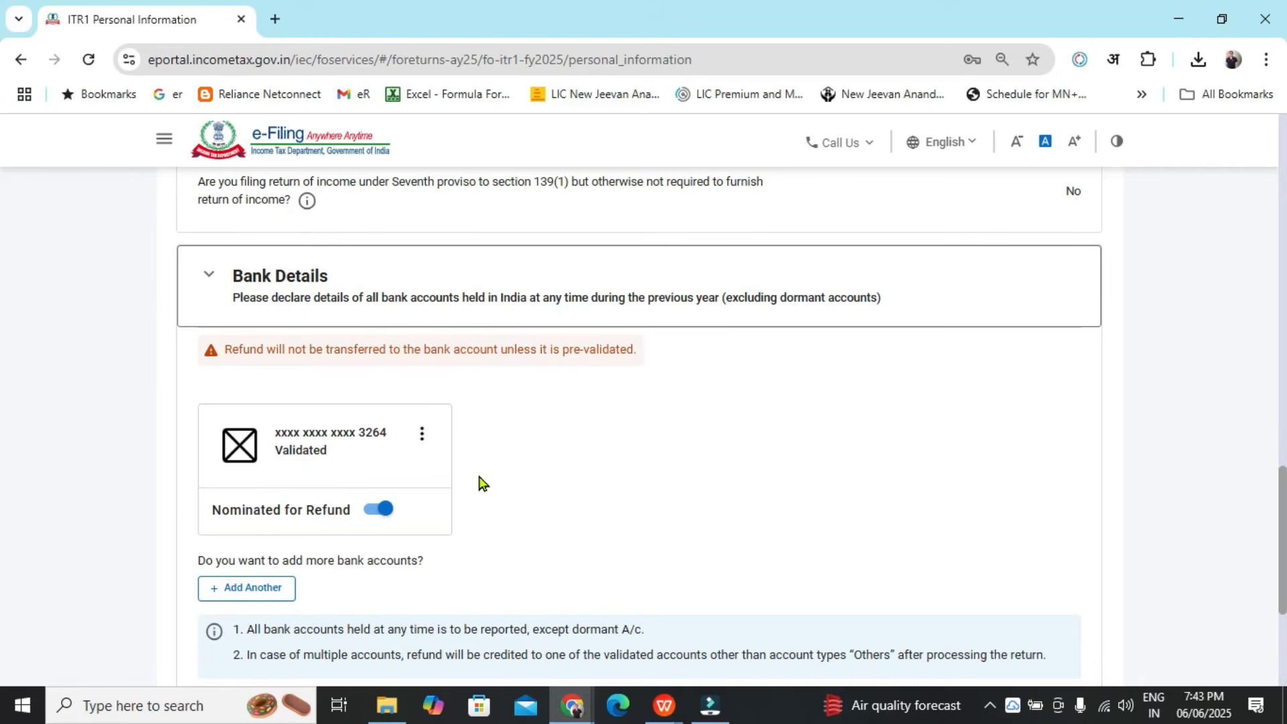
pyautogui.scroll(-3, 480, 483)
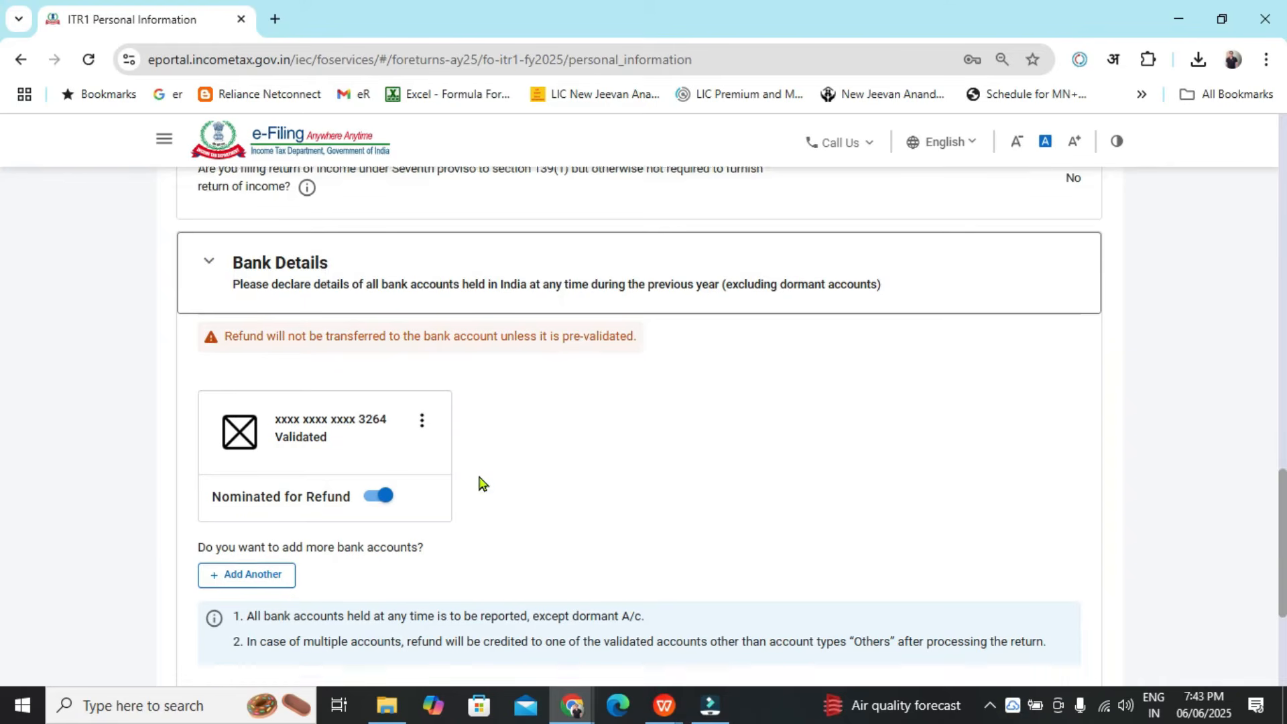
pyautogui.click(1082, 613)
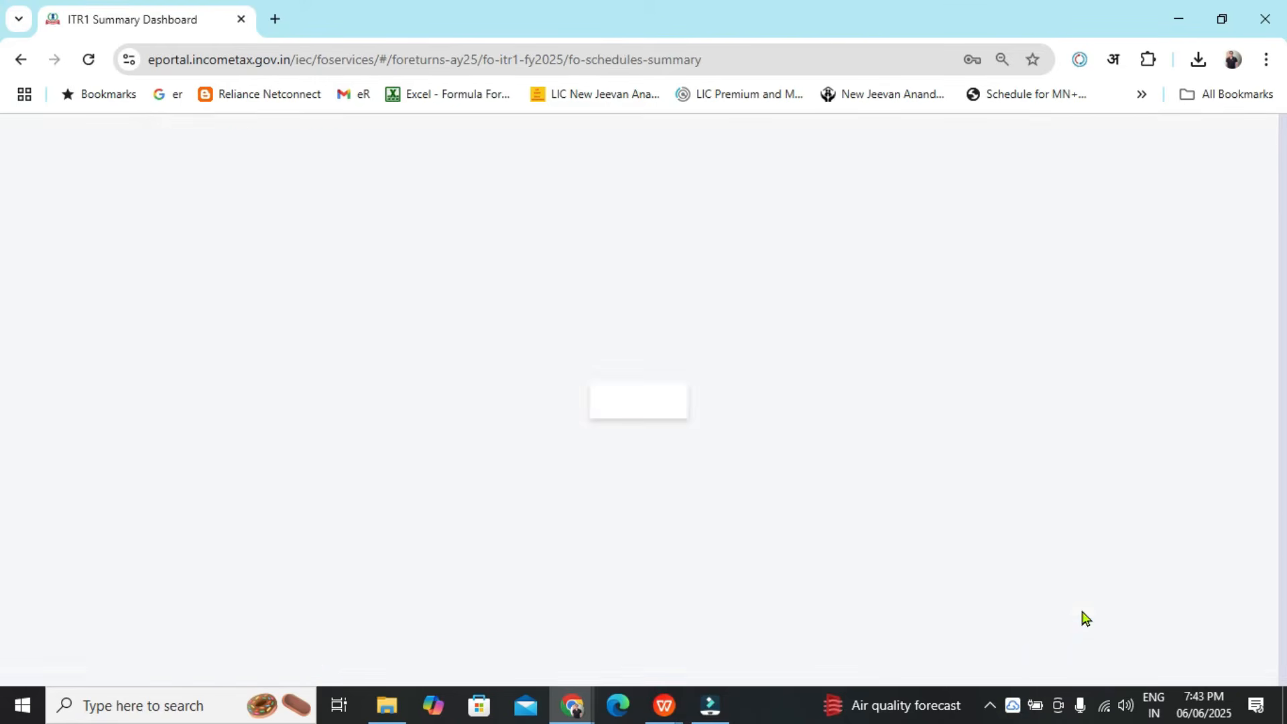
# Open Gross Total Income and expand each income section to review the pre-filled amounts
pyautogui.scroll(3, 1200, 501)
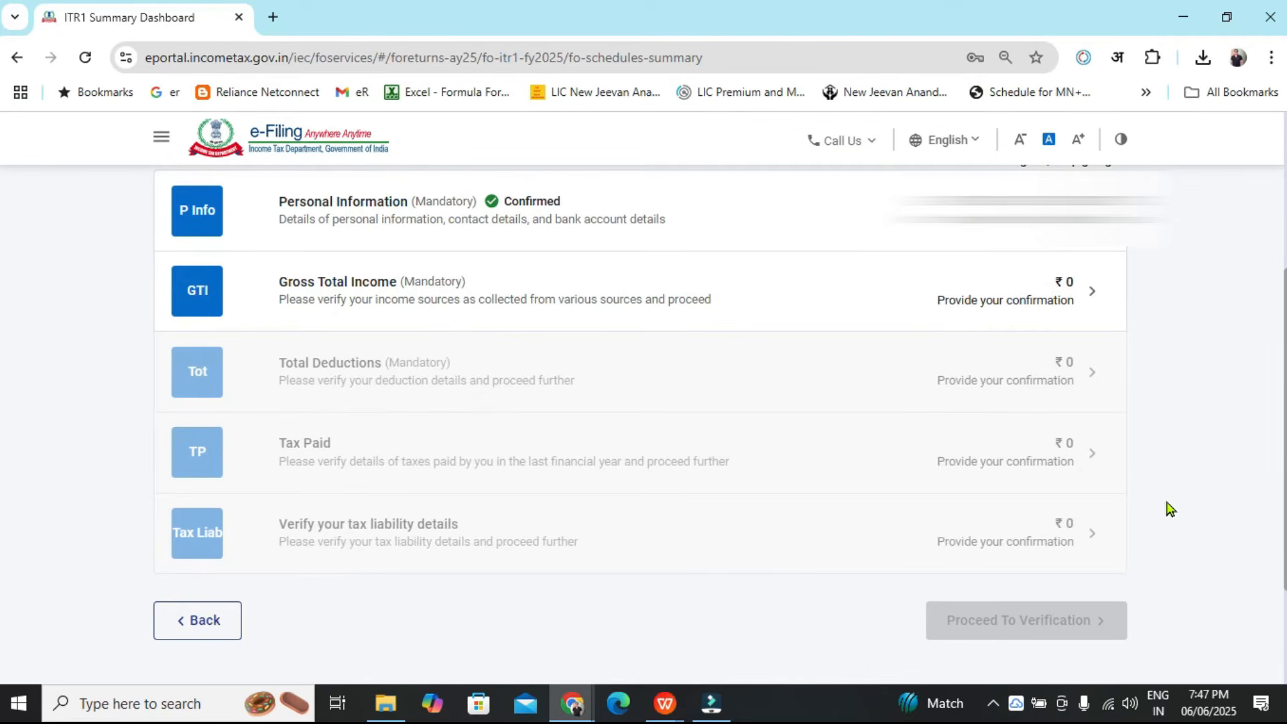
pyautogui.click(865, 287)
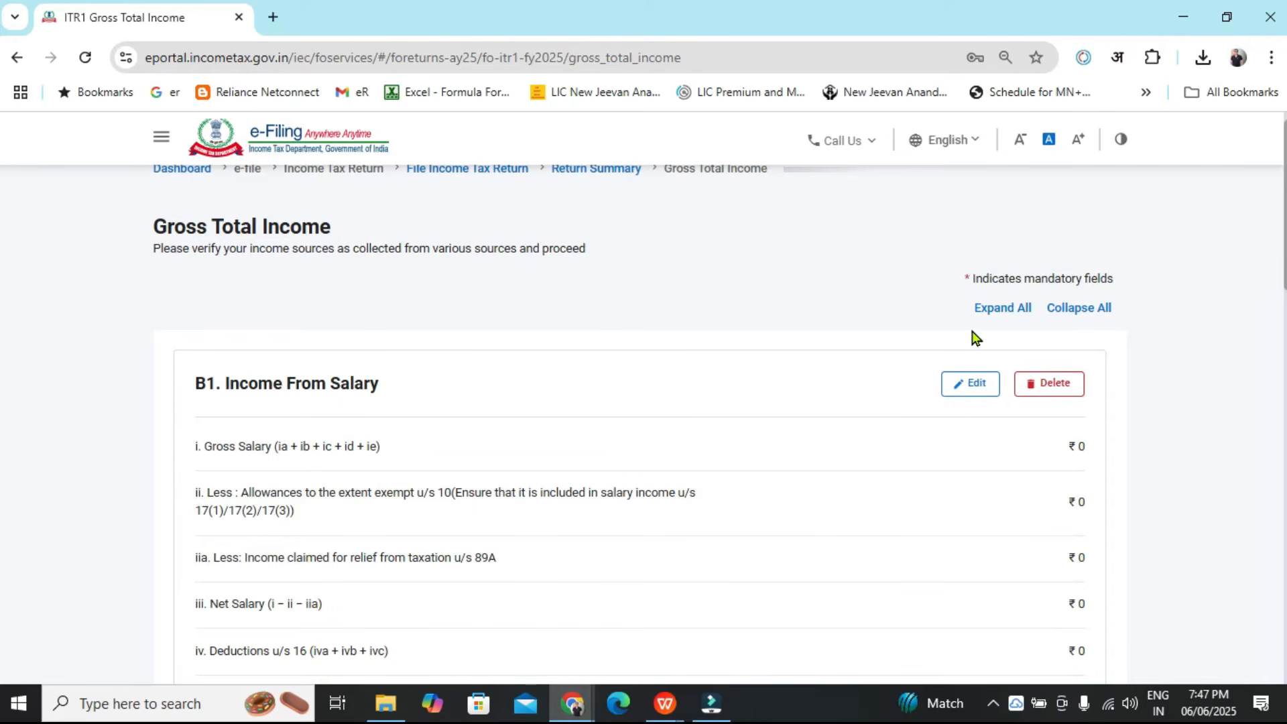
pyautogui.scroll(-2, 2, 308)
pyautogui.scroll(-6, 1, 321)
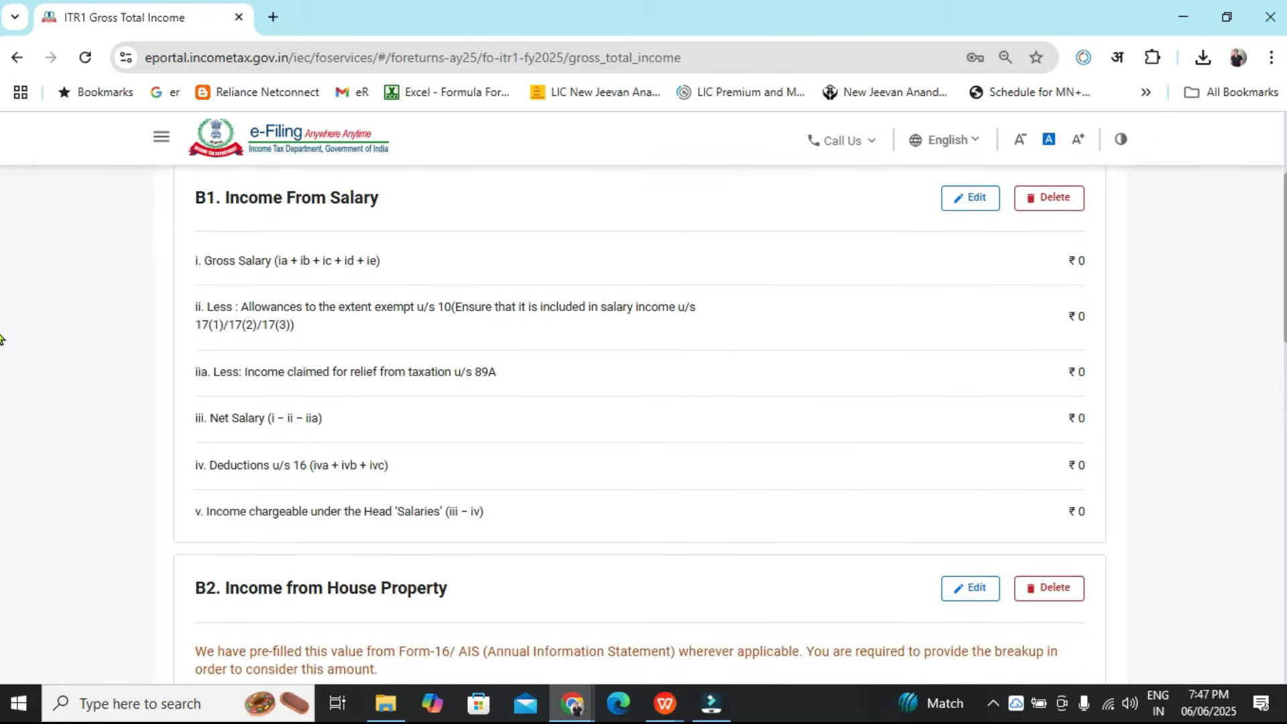
pyautogui.scroll(-7, 2, 450)
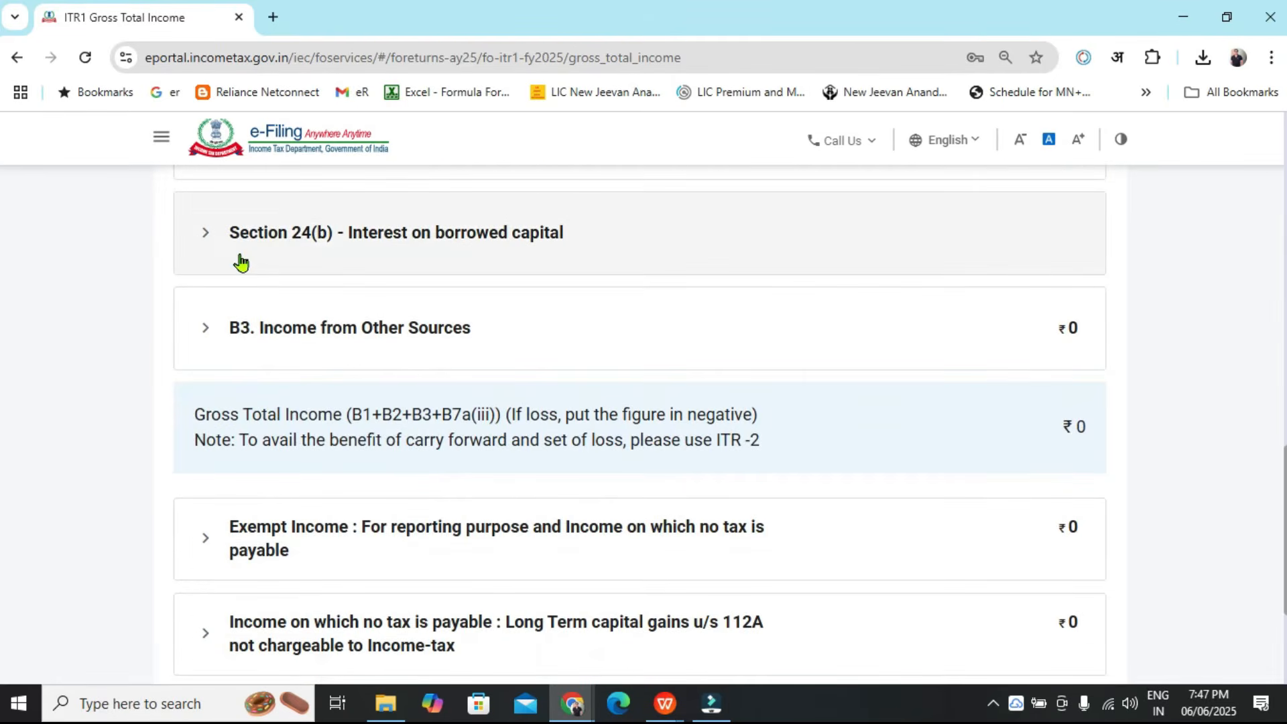
pyautogui.click(210, 238)
pyautogui.scroll(-3, 1284, 448)
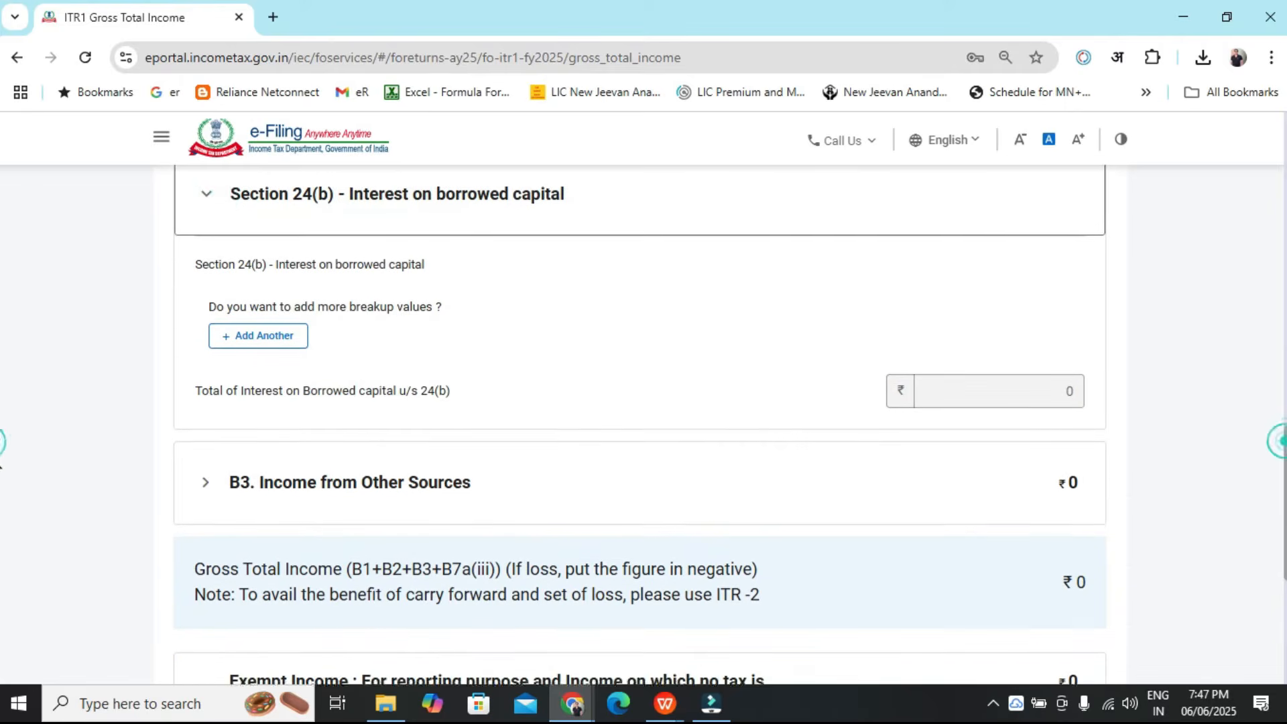
pyautogui.click(208, 287)
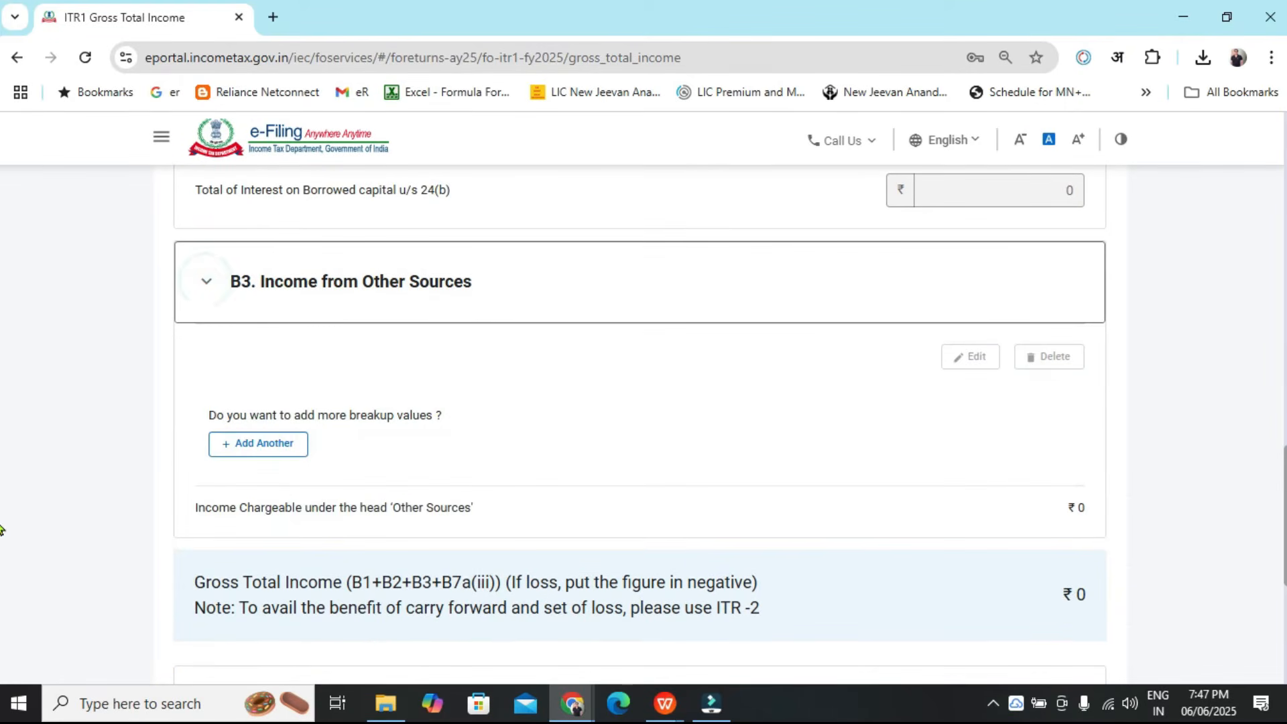
pyautogui.scroll(-3, 2, 535)
pyautogui.scroll(-3, 2, 535)
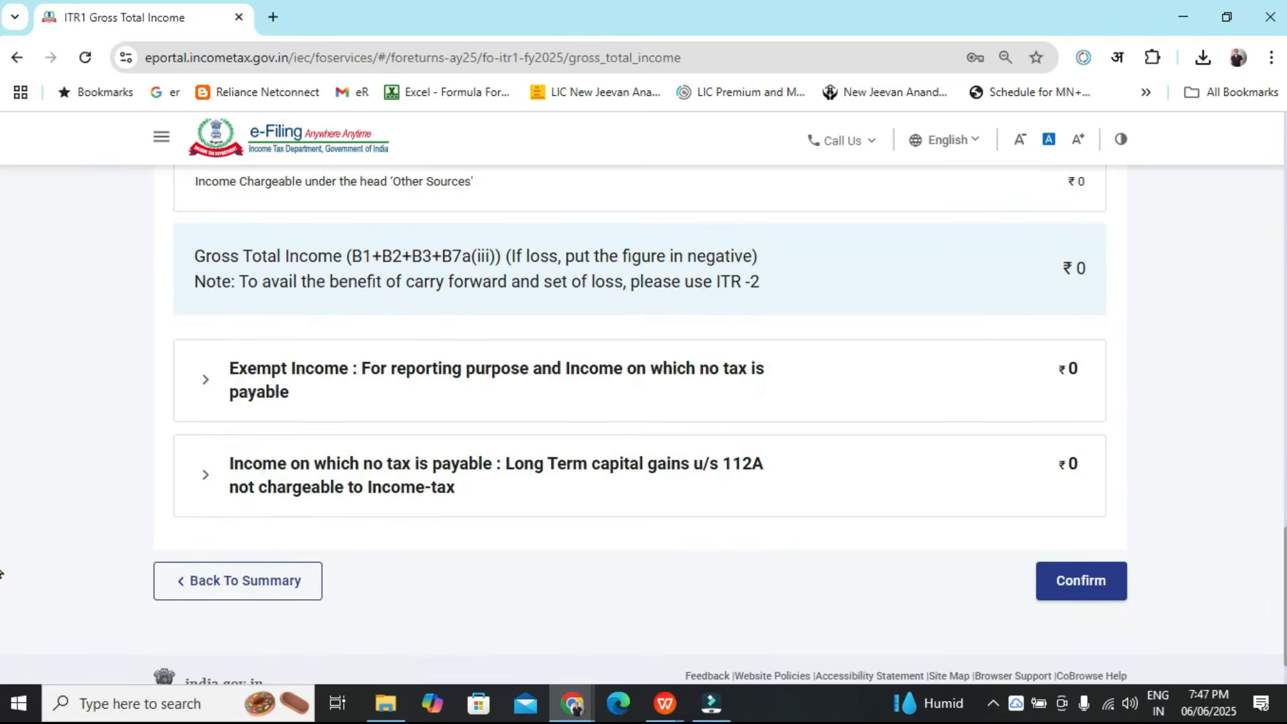
pyautogui.click(203, 361)
pyautogui.scroll(-4, 1, 584)
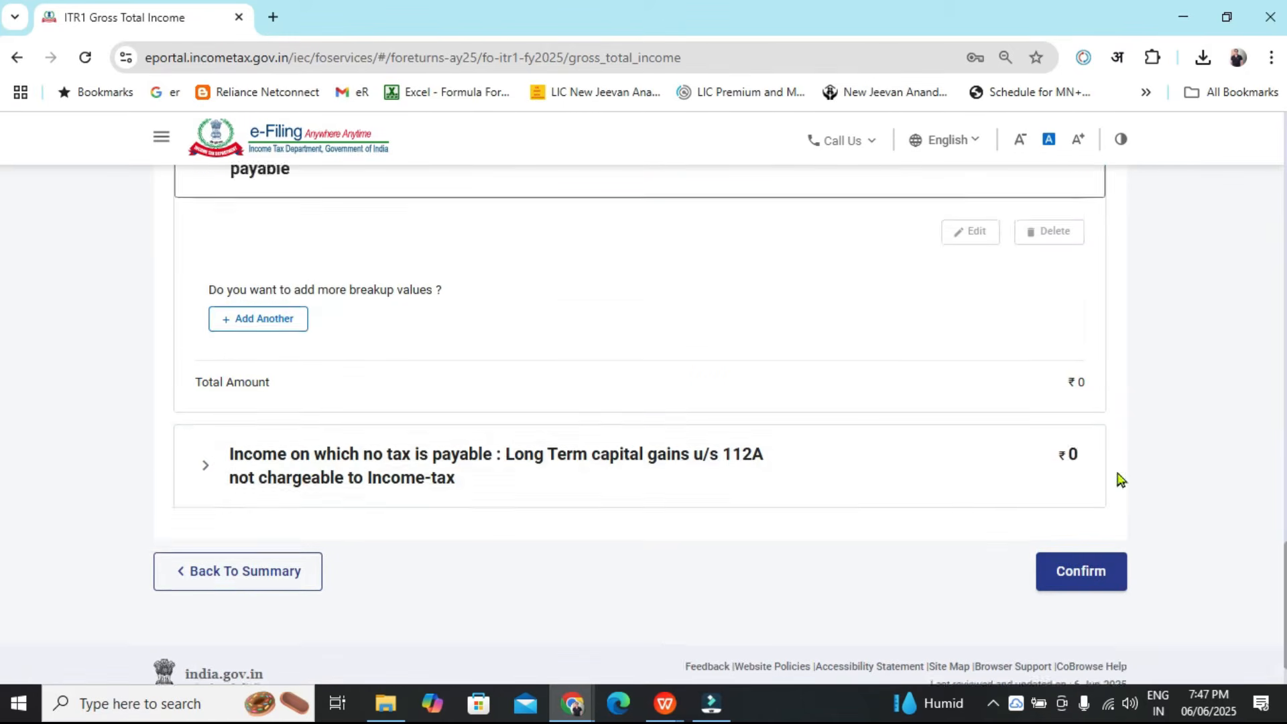
pyautogui.click(203, 406)
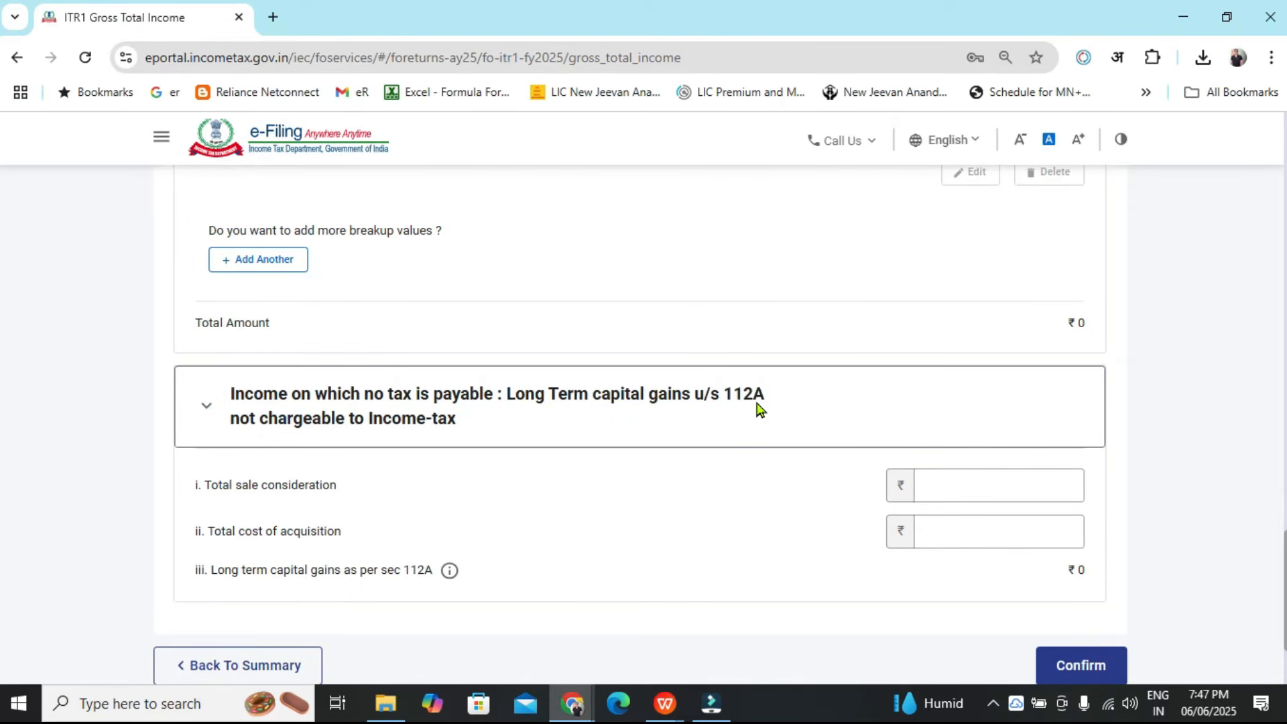
pyautogui.scroll(10, 999, 419)
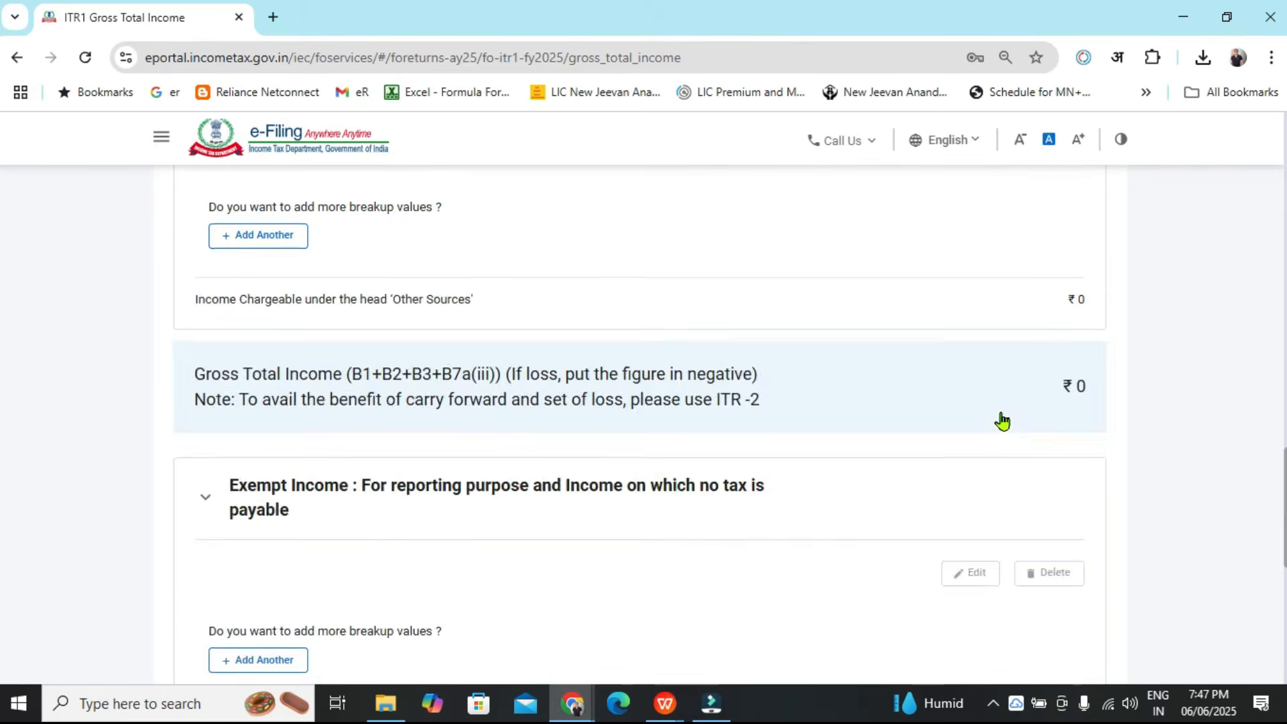
pyautogui.scroll(12, 1001, 420)
pyautogui.scroll(-3, 1000, 420)
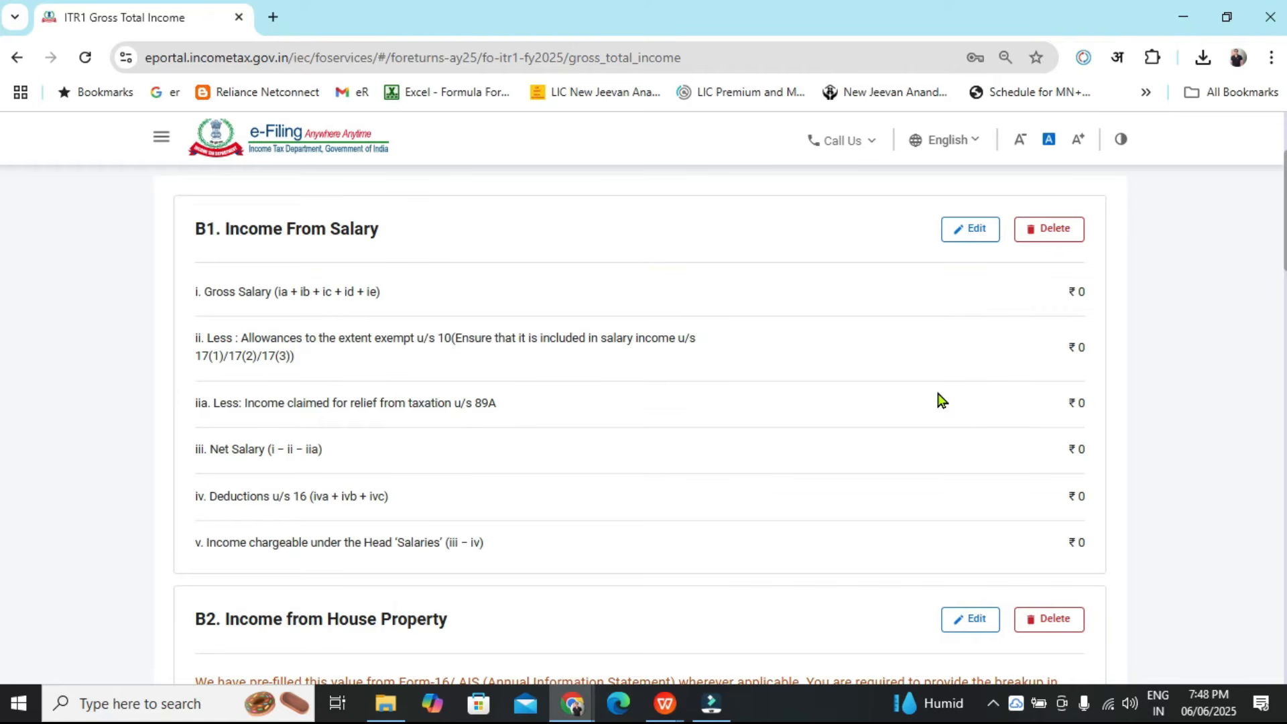
# Copy the salary as per section 17(1) from the Form 16 annexure
pyautogui.hotkey('alt', 'Tab')
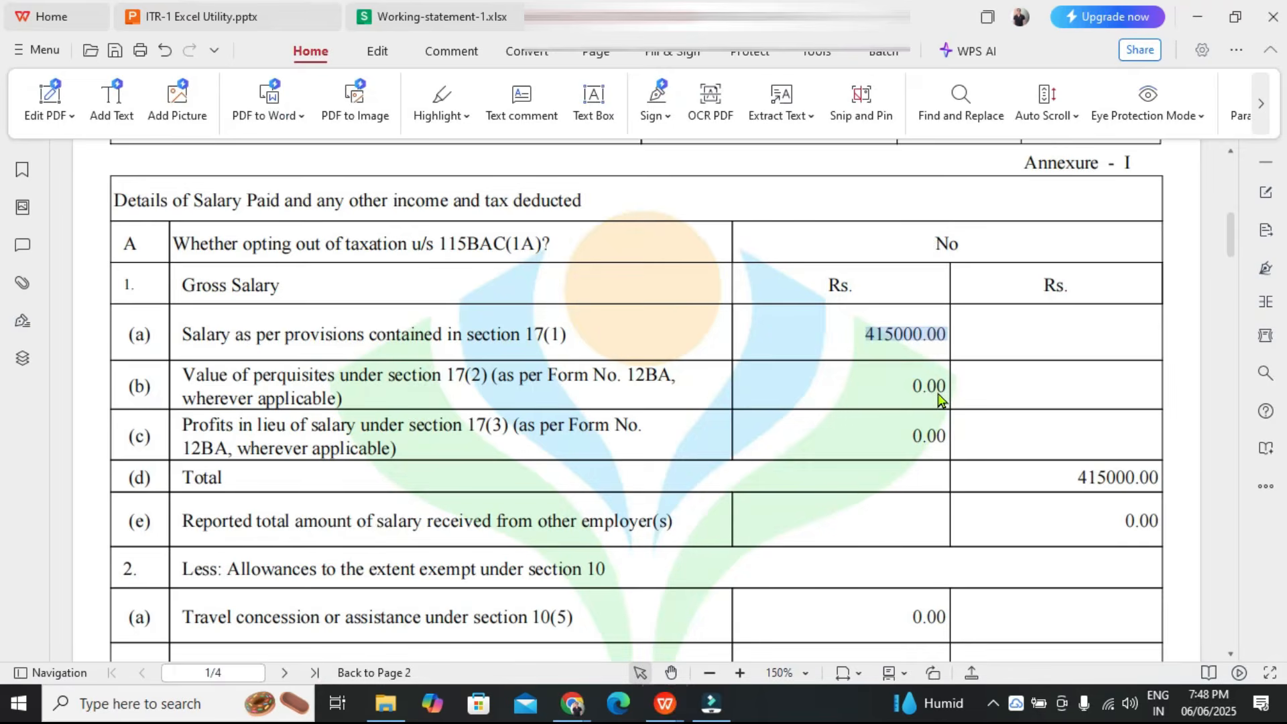
pyautogui.moveTo(857, 344); pyautogui.dragTo(954, 344)
pyautogui.moveTo(181, 335); pyautogui.dragTo(872, 339)
pyautogui.click(870, 334)
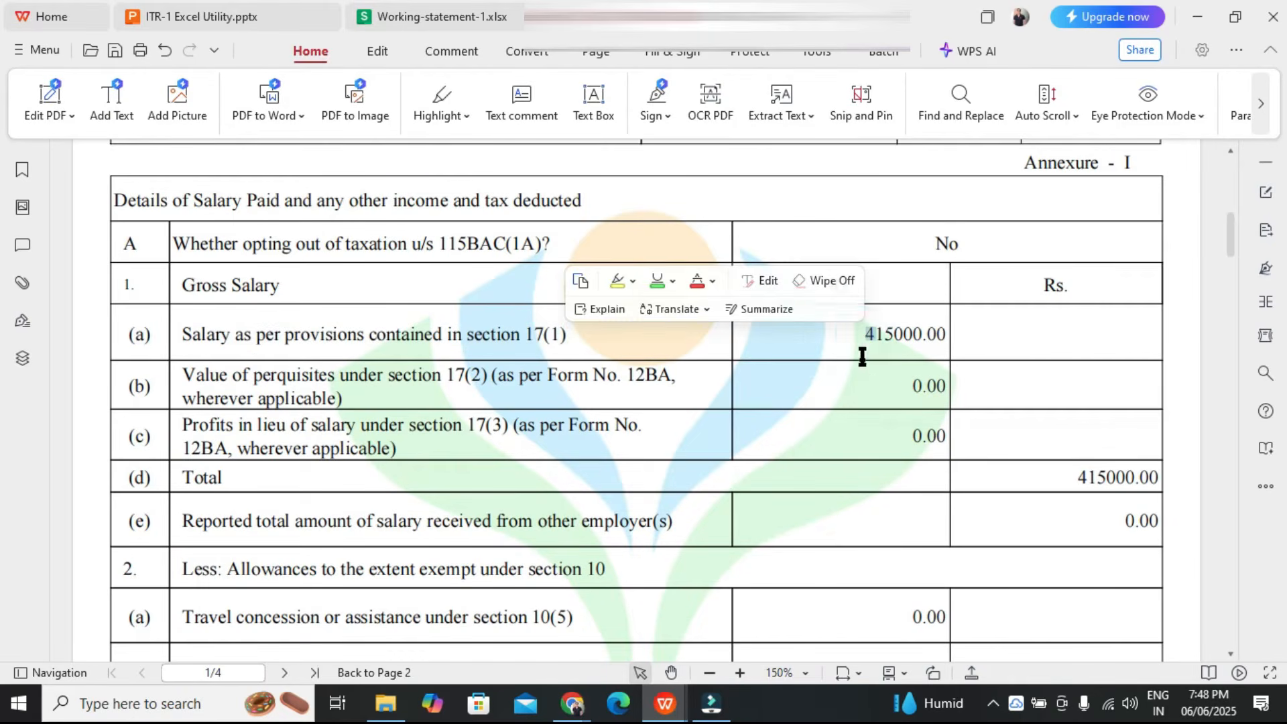
pyautogui.click(879, 350)
pyautogui.doubleClick(884, 337)
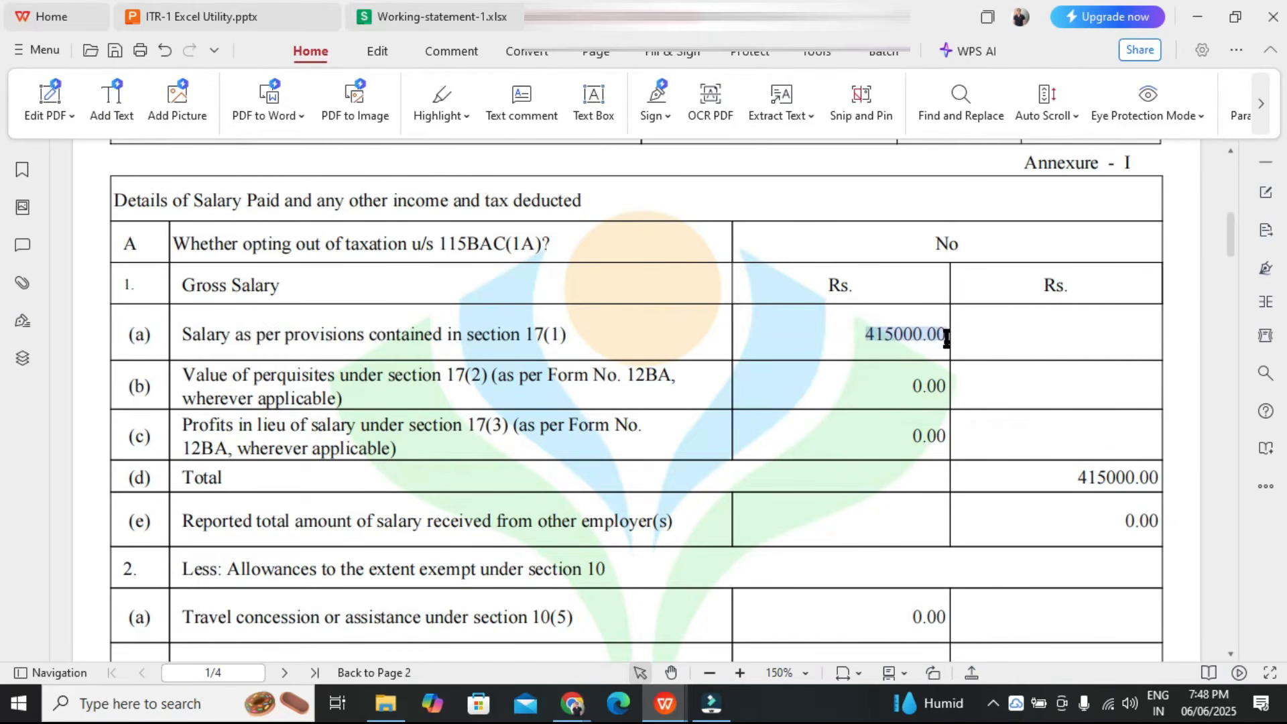
# Edit Income From Salary, set salary as per section 17(1) to 415000, and save the schedule
pyautogui.hotkey('alt', 'Tab')
pyautogui.click(975, 231)
pyautogui.click(967, 452)
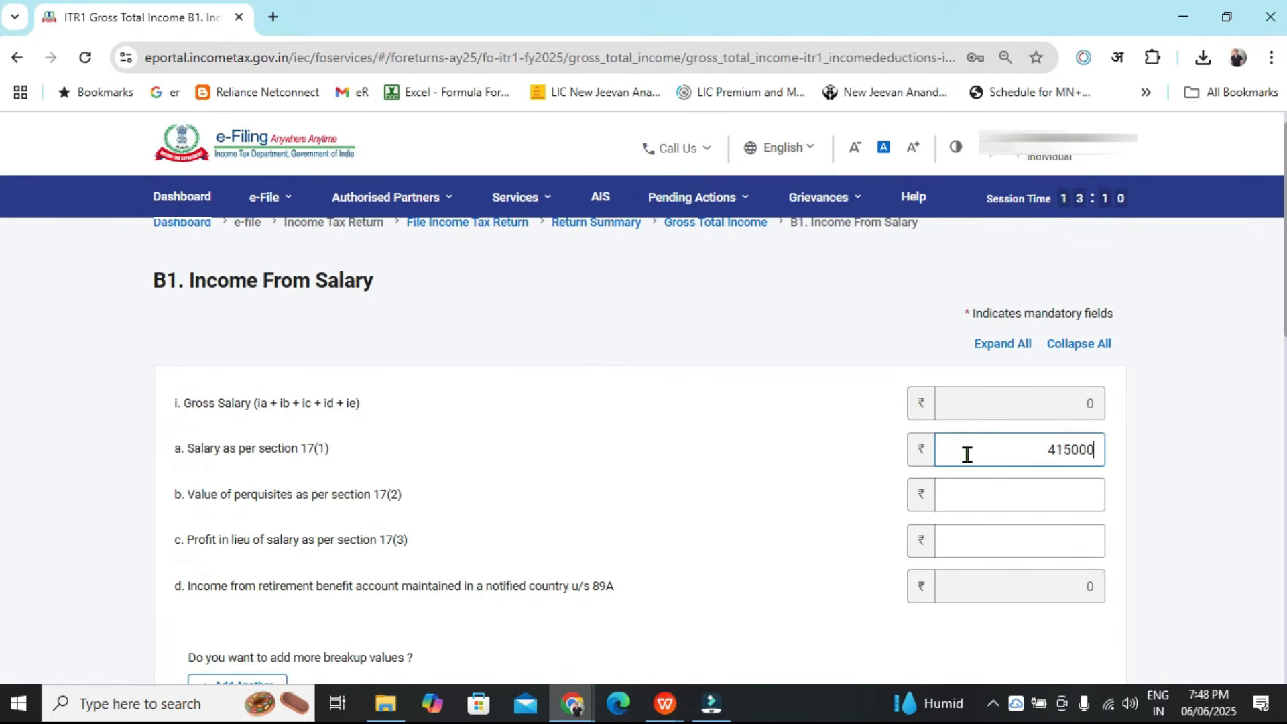
pyautogui.click(1234, 371)
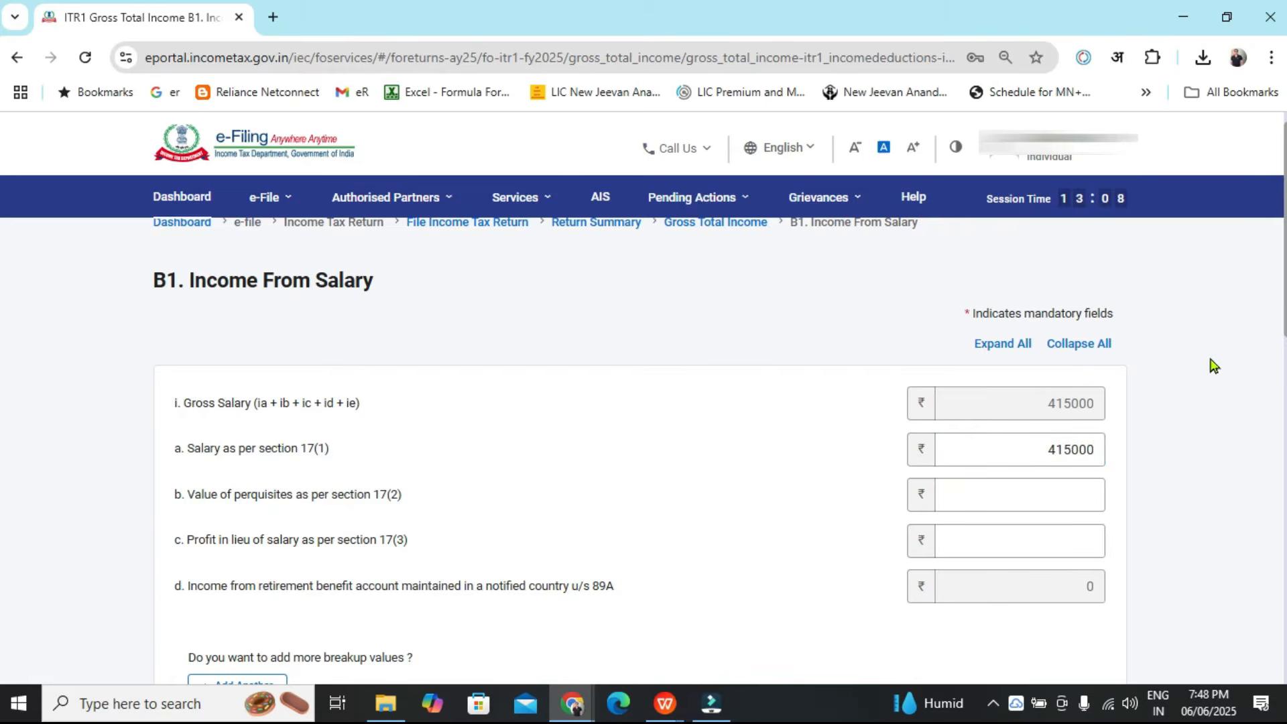
pyautogui.scroll(-15, 1200, 402)
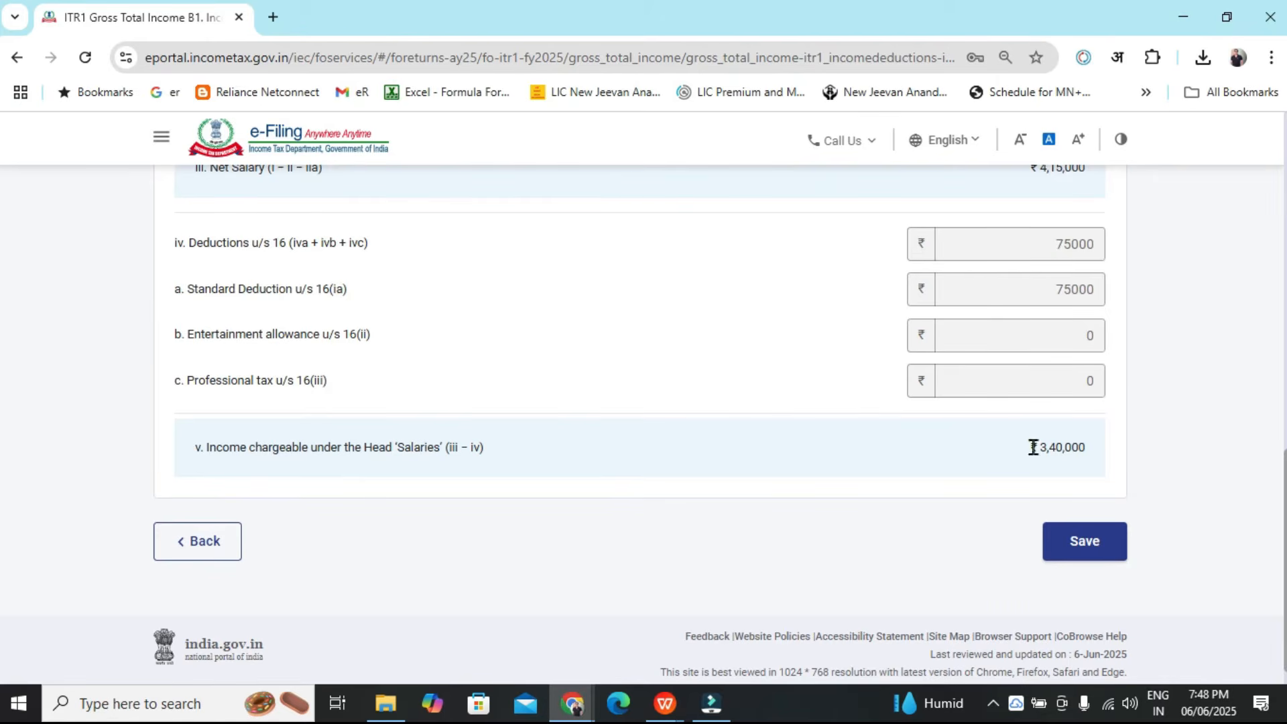
pyautogui.click(1080, 551)
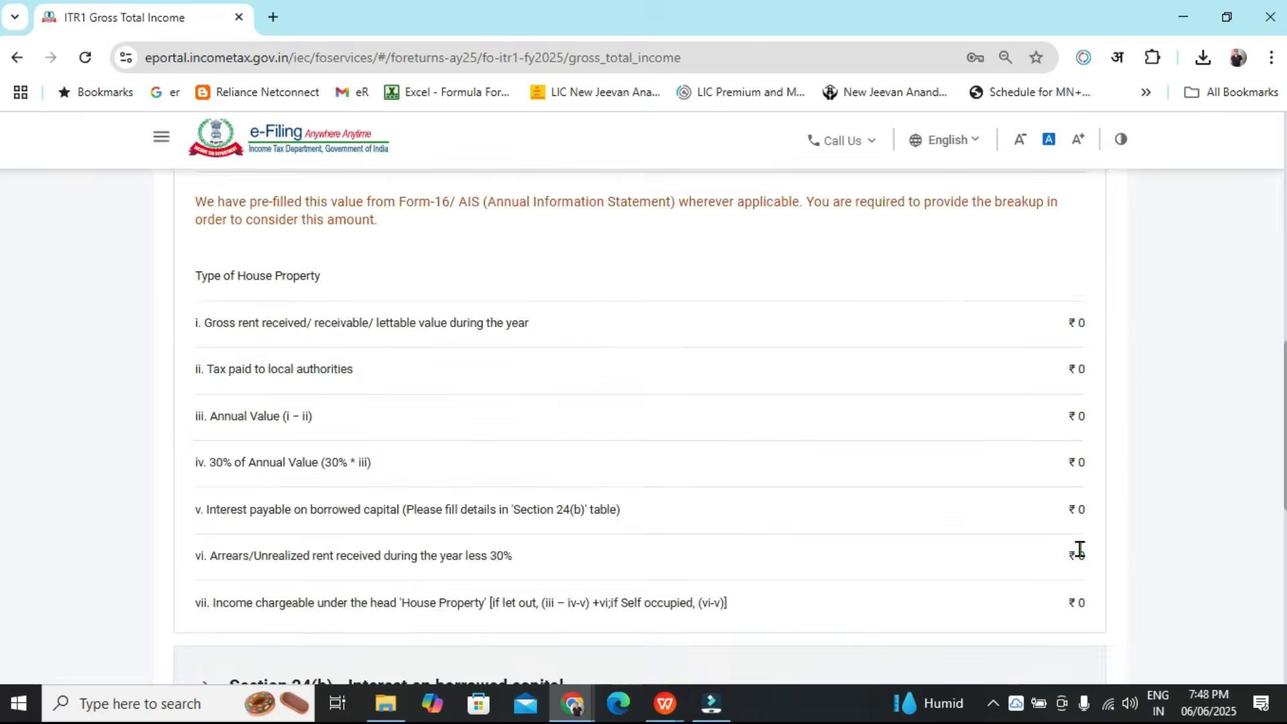
# Review the updated Gross Total Income sections, including Income from Other Sources and LTCG u/s 112A
pyautogui.scroll(-2, 1, 275)
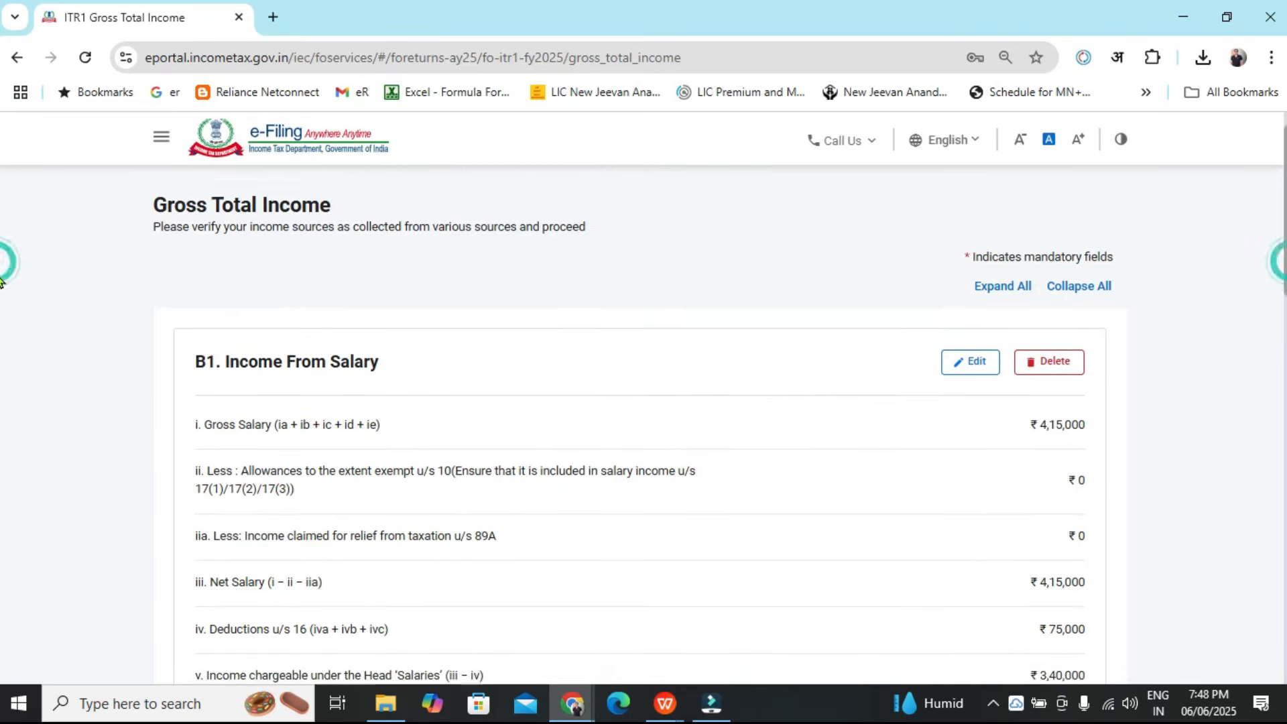
pyautogui.moveTo(255, 555); pyautogui.dragTo(1036, 564)
pyautogui.scroll(-3, 1209, 512)
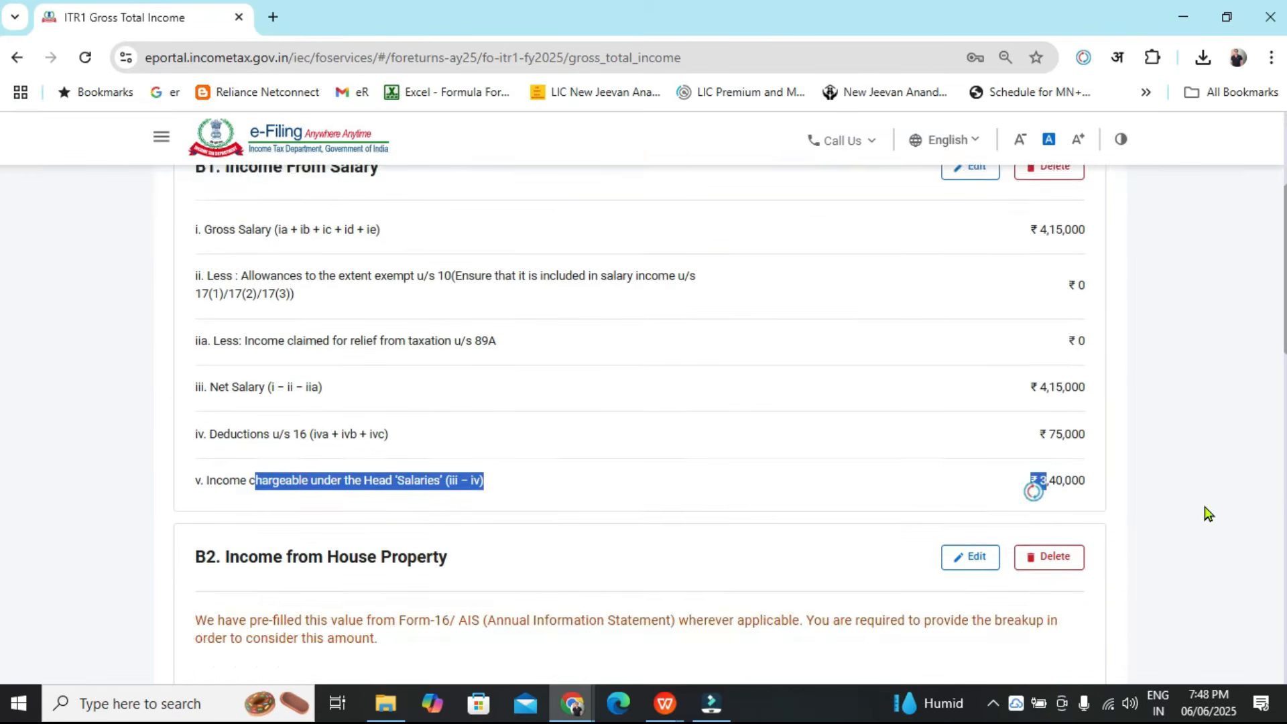
pyautogui.scroll(-2, 429, 457)
pyautogui.scroll(-1, 871, 417)
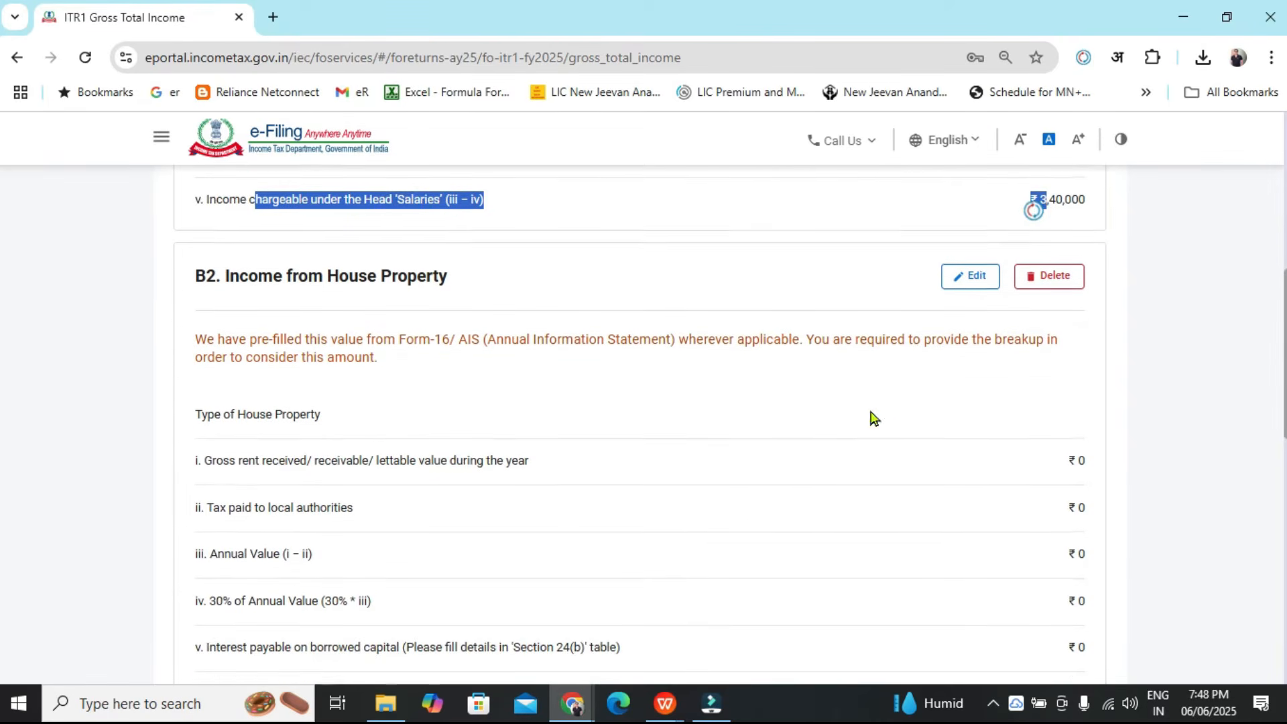
pyautogui.click(1180, 314)
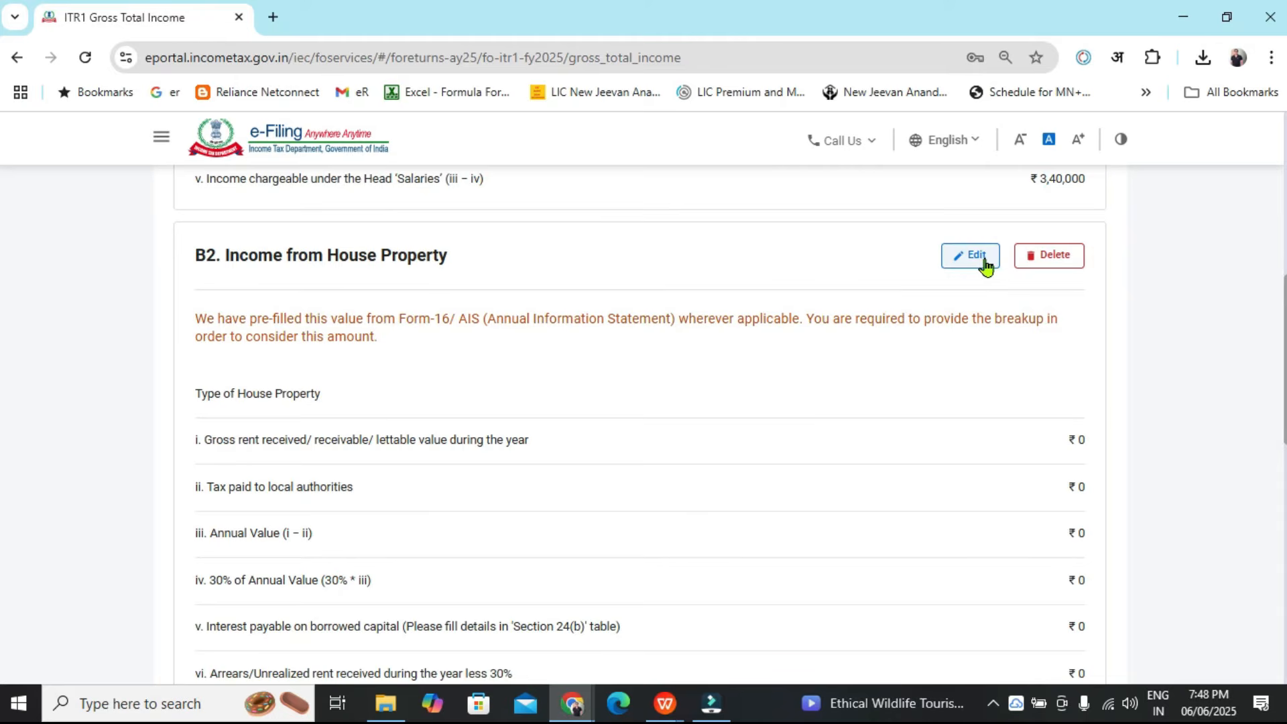
pyautogui.scroll(-1, 872, 422)
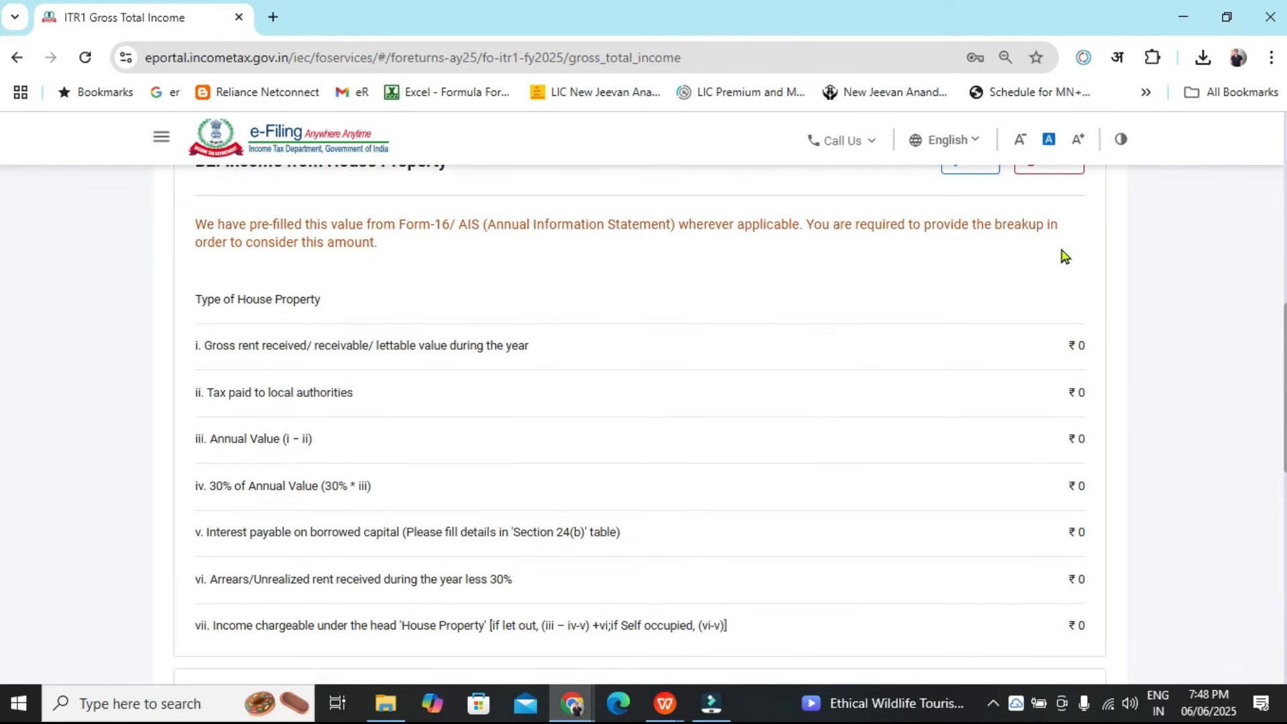
pyautogui.scroll(1, 122, 500)
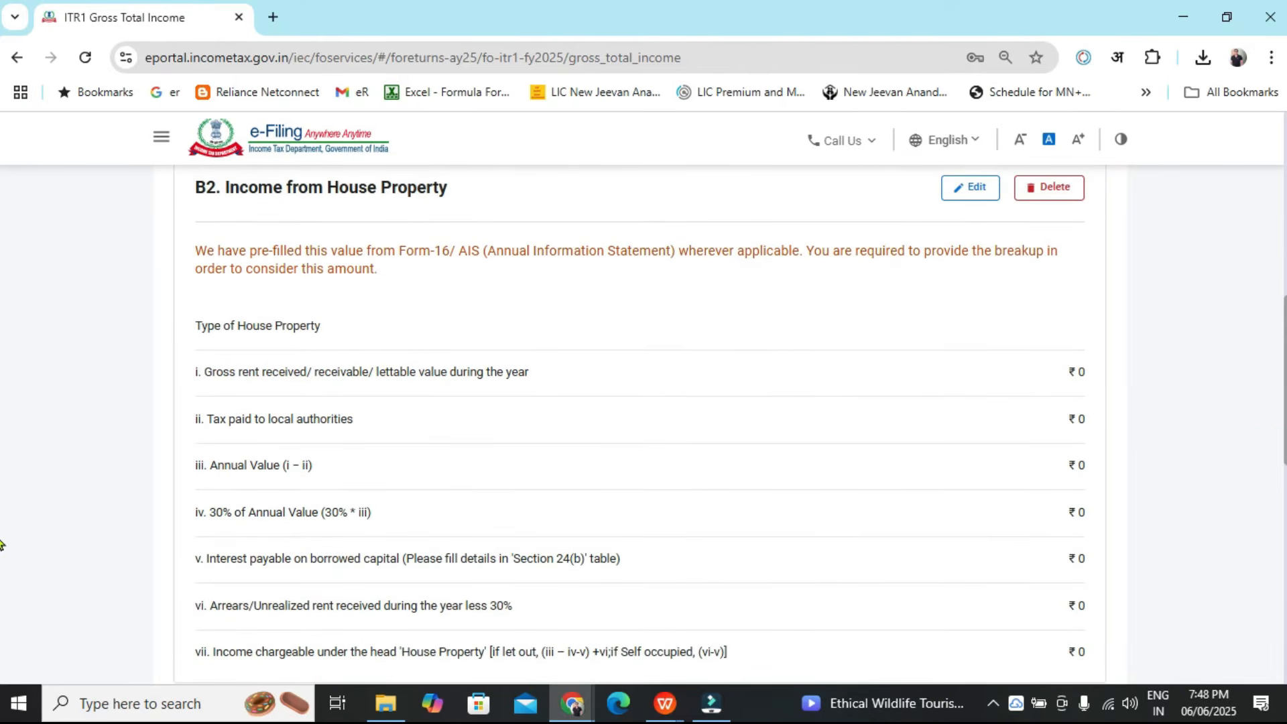
pyautogui.scroll(-4, 1, 451)
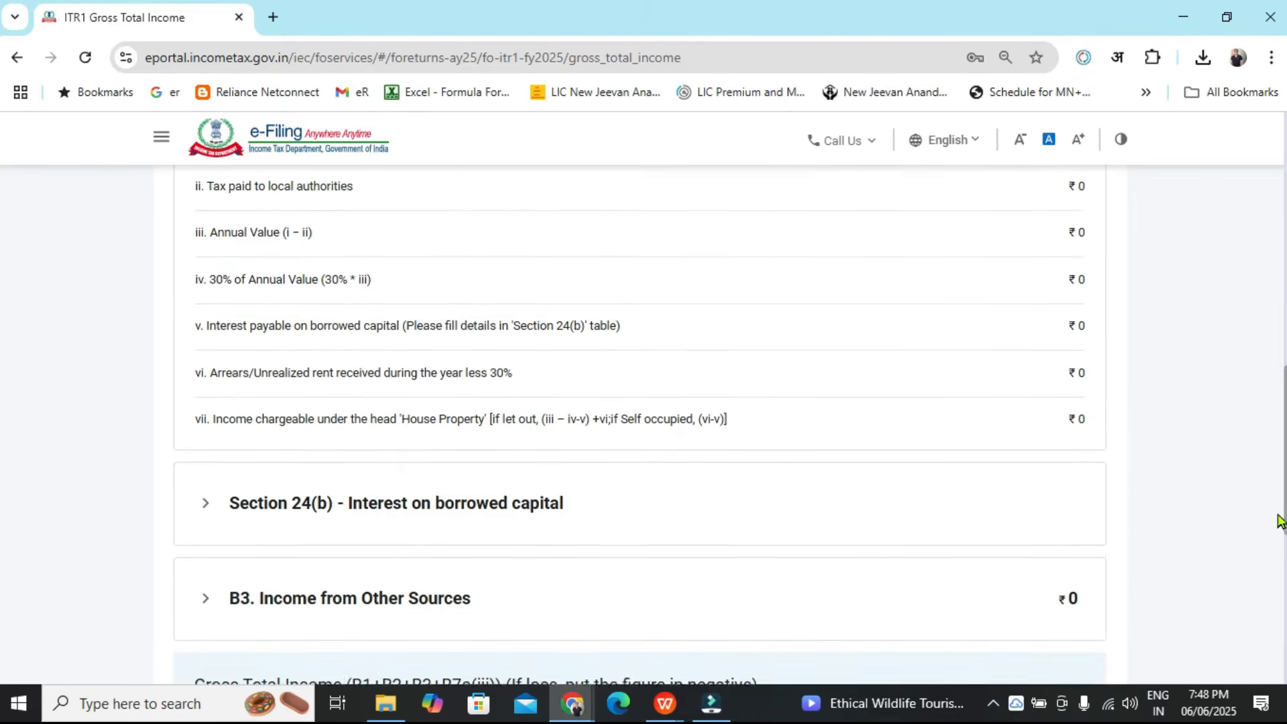
pyautogui.scroll(-2, 1260, 590)
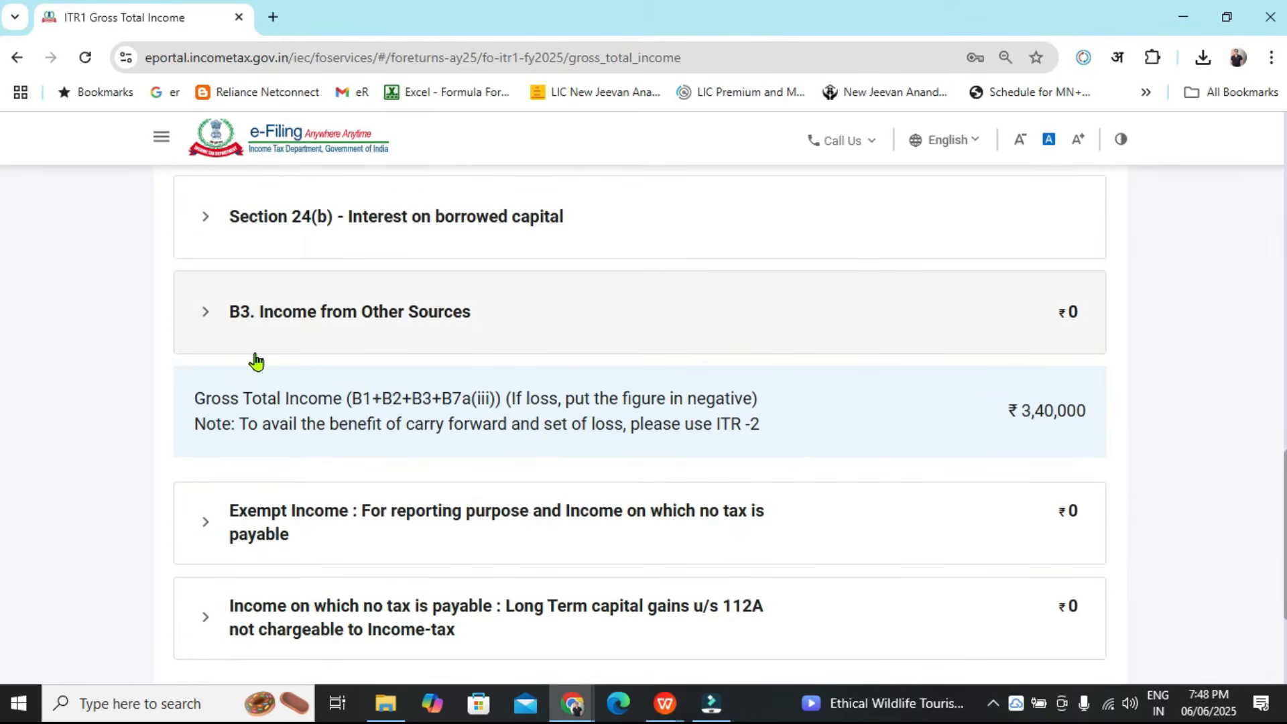
pyautogui.click(205, 328)
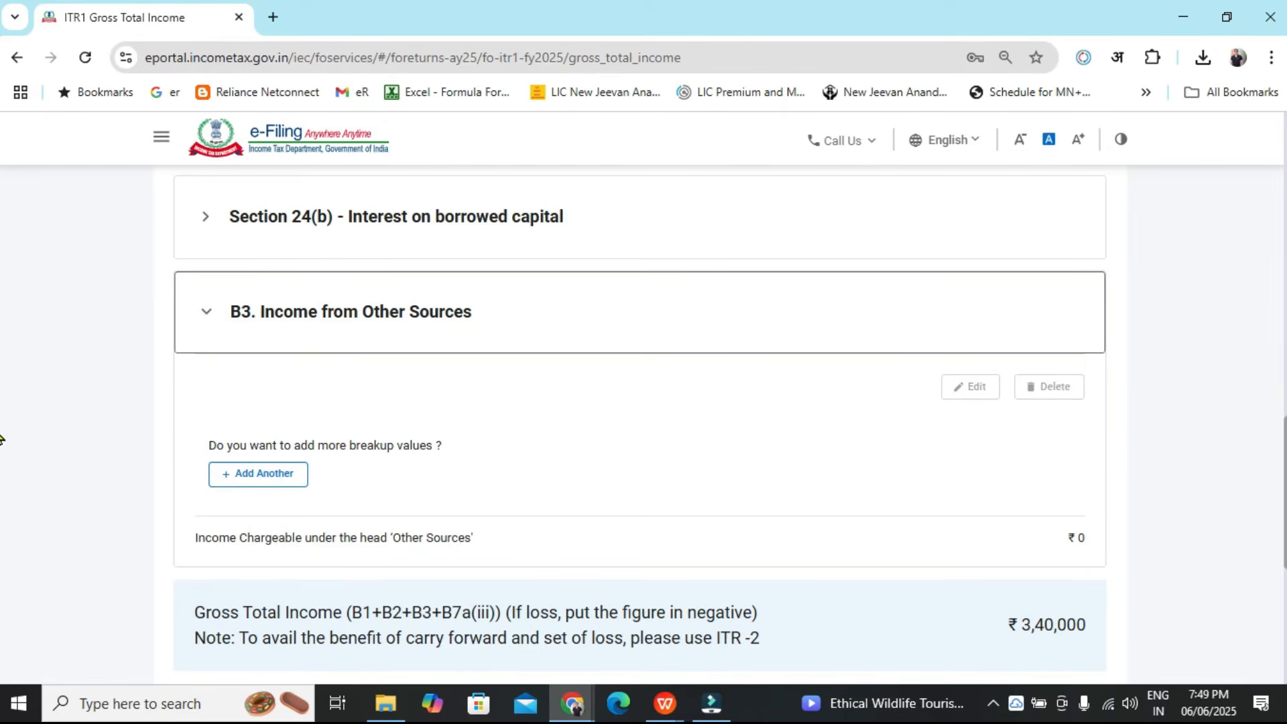
pyautogui.scroll(-5, 1, 439)
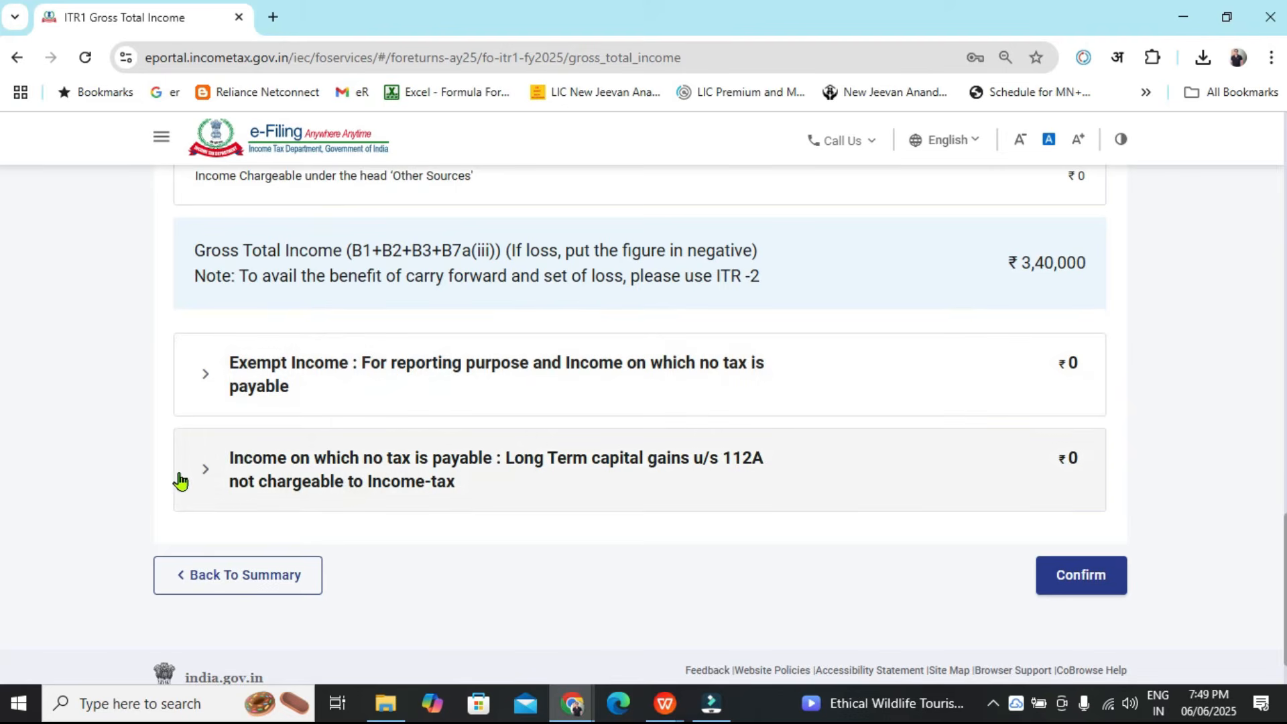
pyautogui.click(201, 478)
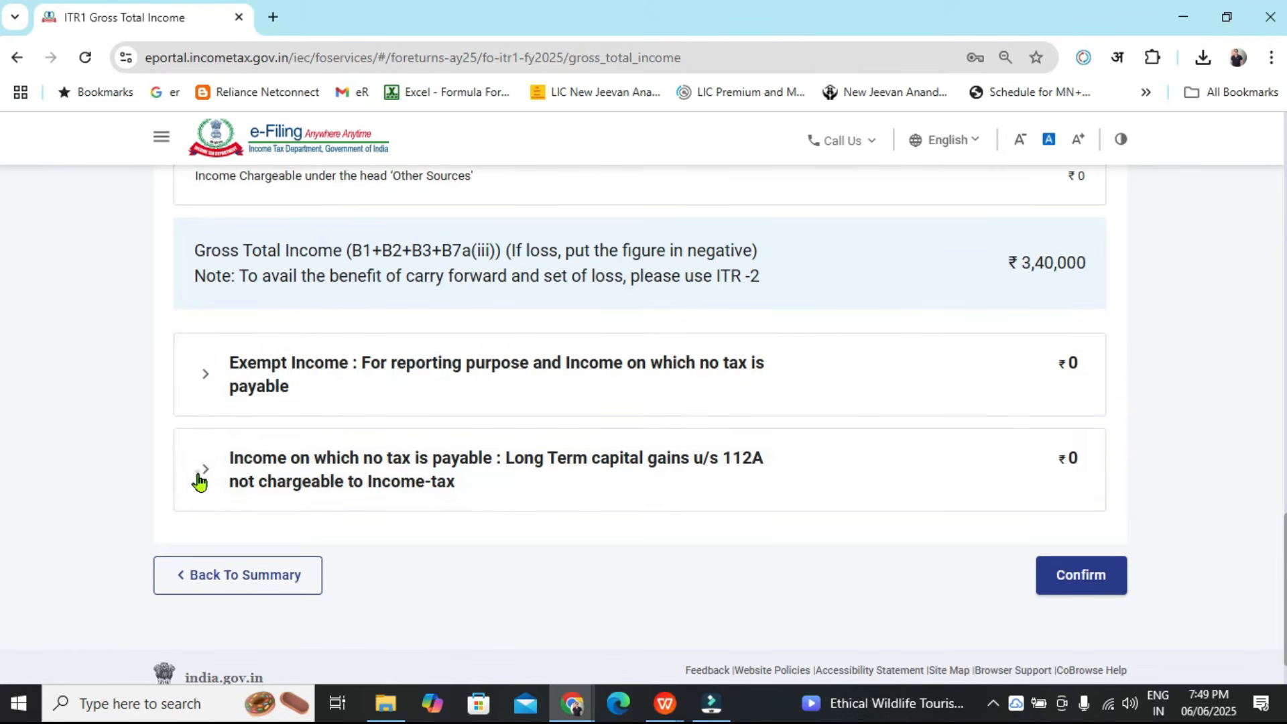
pyautogui.scroll(-2, 0, 550)
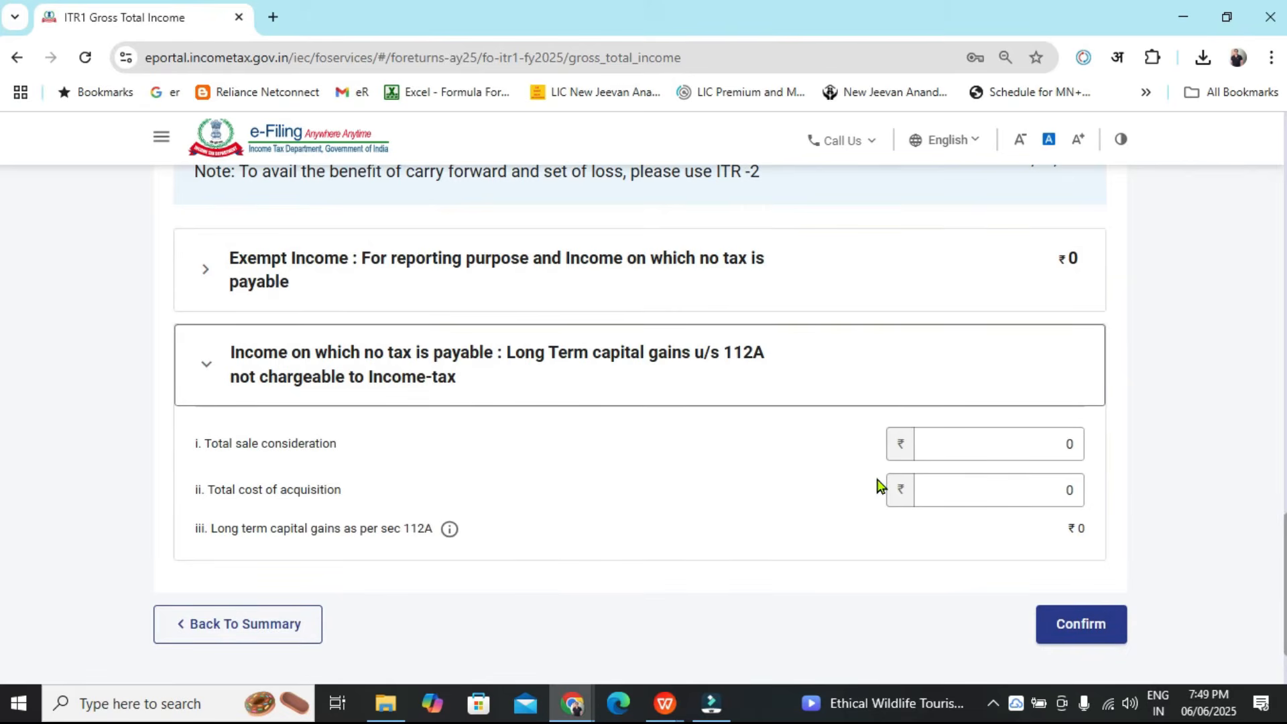
# Enter 423211 as the total sale consideration under LTCG u/s 112A, taken from the working statement's sell value total
pyautogui.hotkey('alt', 'Tab')
pyautogui.click(466, 8)
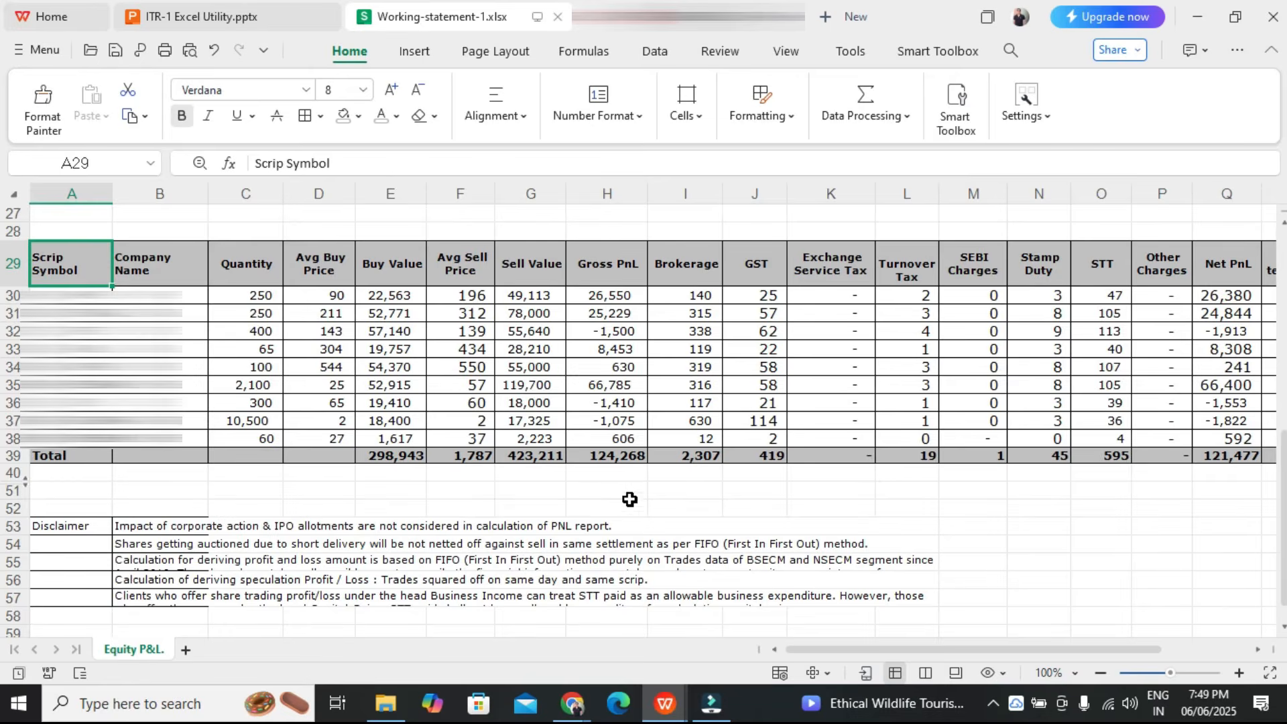
pyautogui.hotkey('alt', 'Tab')
pyautogui.click(1037, 448)
pyautogui.hotkey('alt', 'Tab')
pyautogui.click(562, 459)
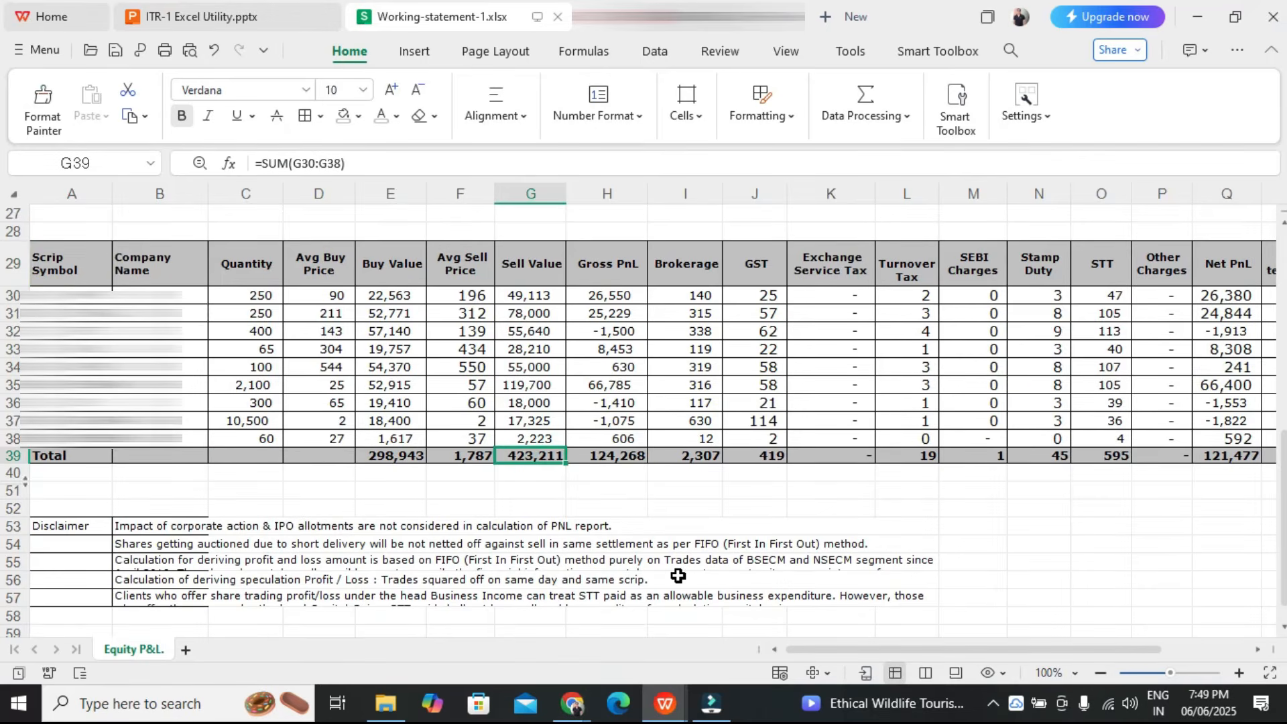
pyautogui.hotkey('alt', 'Tab')
pyautogui.write('423211')
pyautogui.press('Delete')
pyautogui.click(1242, 523)
pyautogui.click(1066, 488)
# Enter 301734 as the total cost of acquisition under LTCG u/s 112A, combining the working statement's buy value and charge totals
pyautogui.hotkey('alt', 'Tab')
pyautogui.click(714, 458)
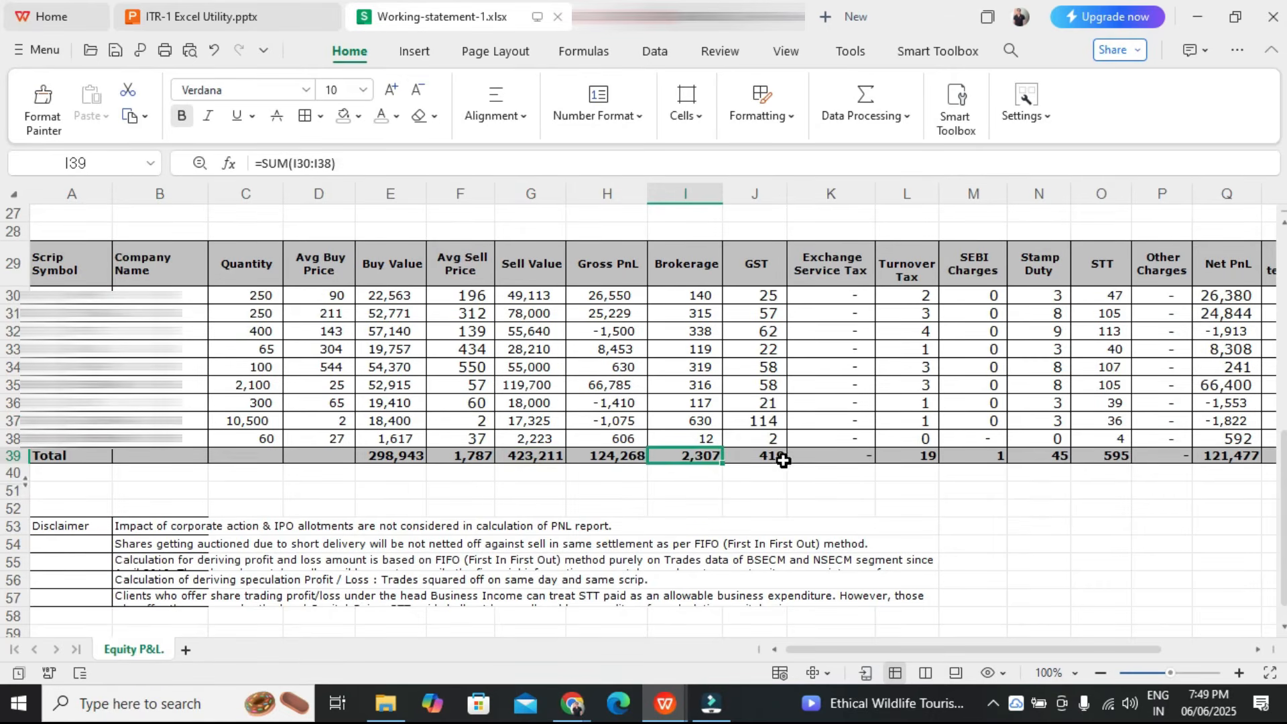
pyautogui.moveTo(781, 456); pyautogui.dragTo(861, 456)
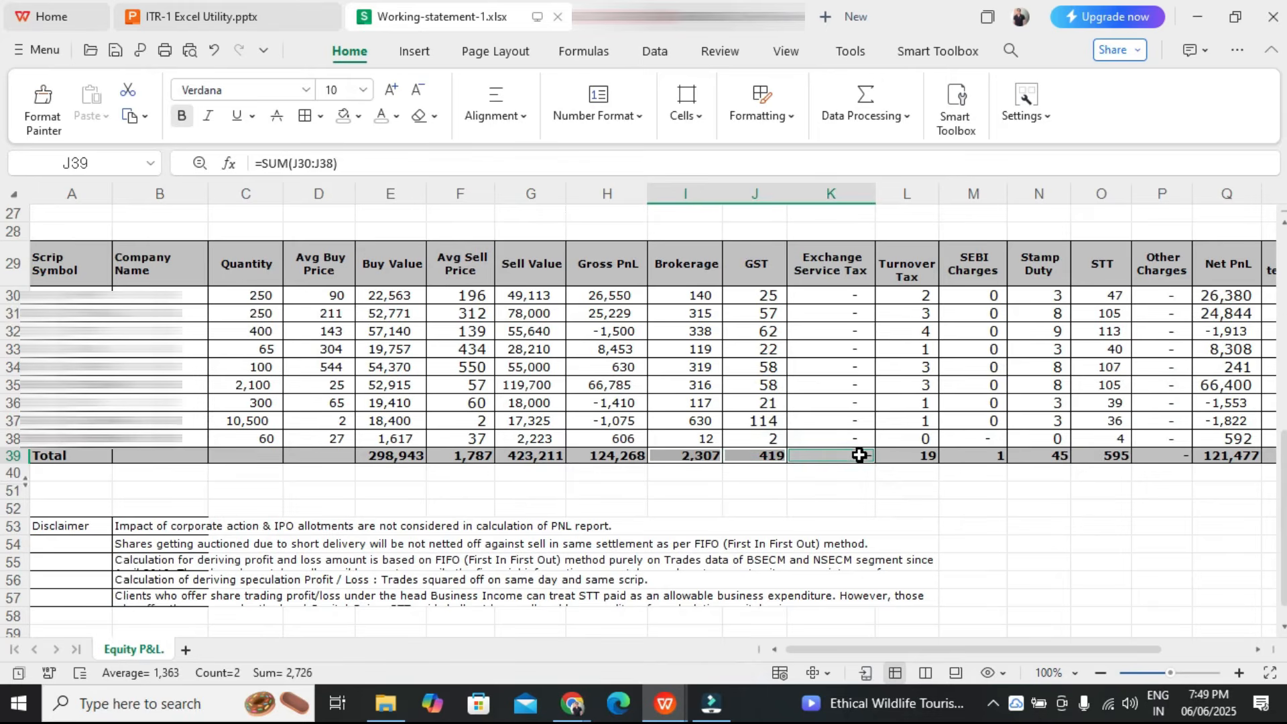
pyautogui.moveTo(941, 487); pyautogui.dragTo(983, 459)
pyautogui.keyDown('ctrl'); pyautogui.click(1058, 458); pyautogui.keyUp('ctrl')
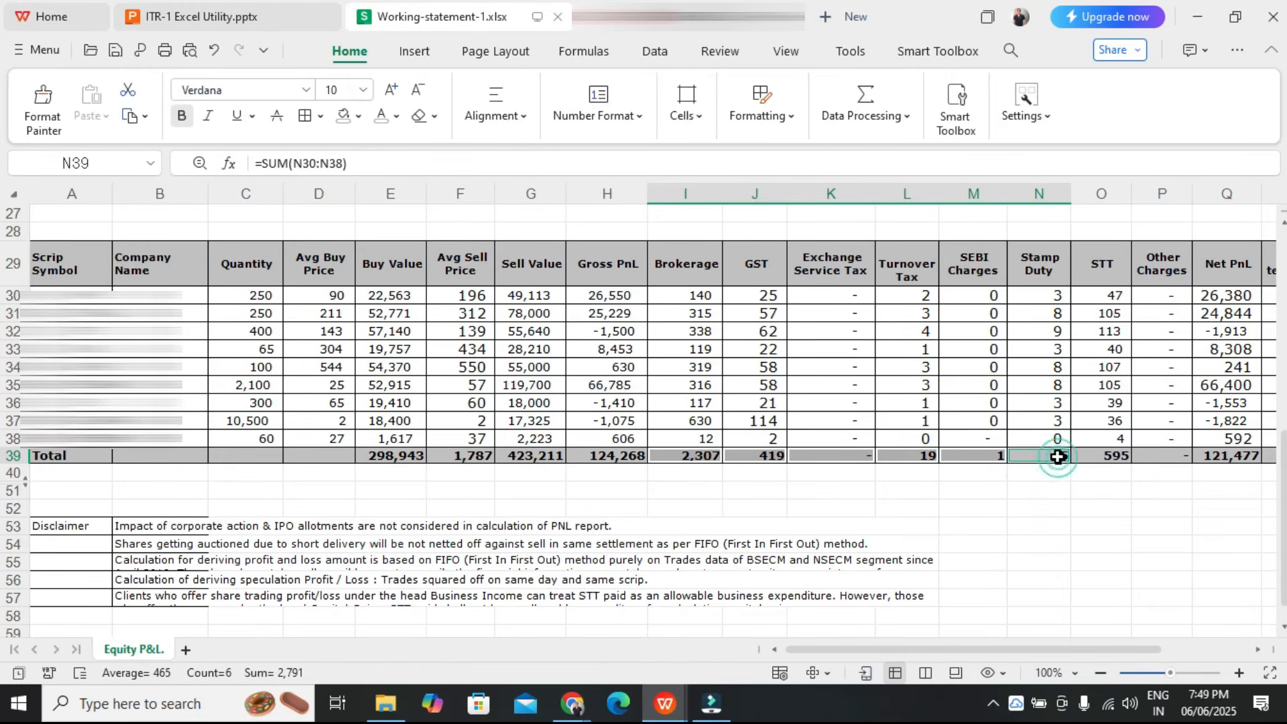
pyautogui.keyDown('ctrl'); pyautogui.click(1177, 456); pyautogui.keyUp('ctrl')
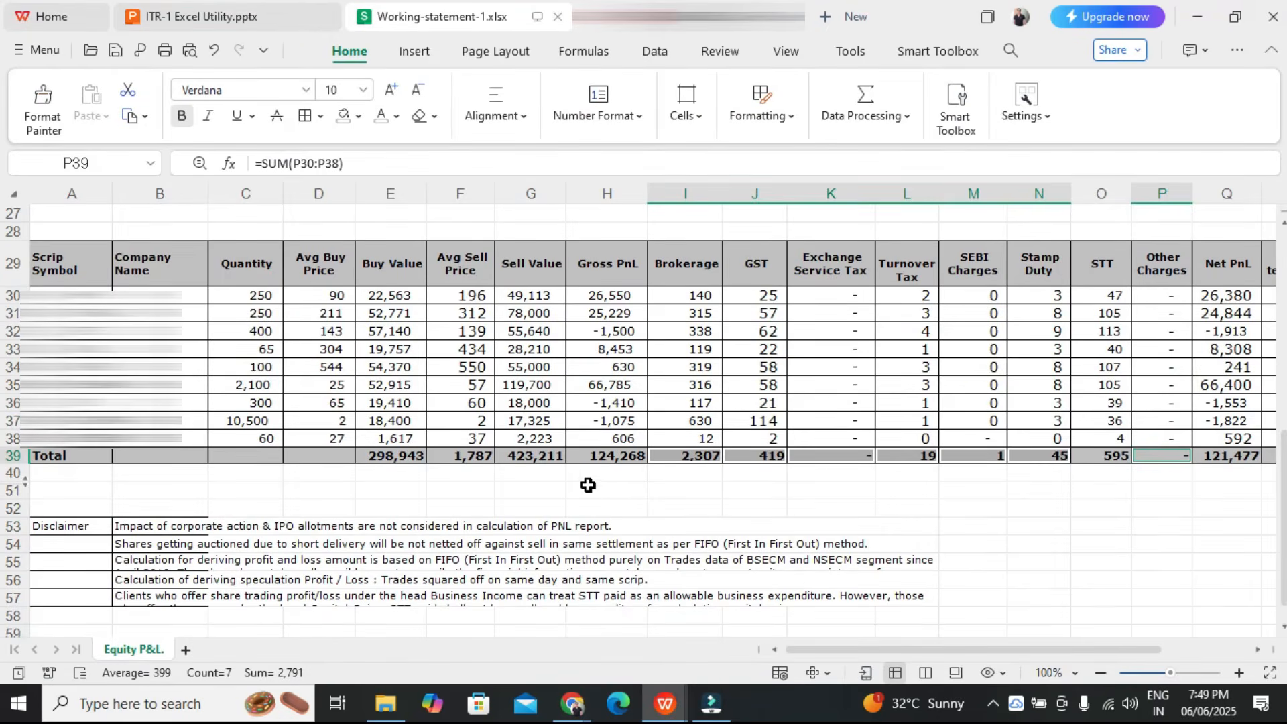
pyautogui.click(413, 455)
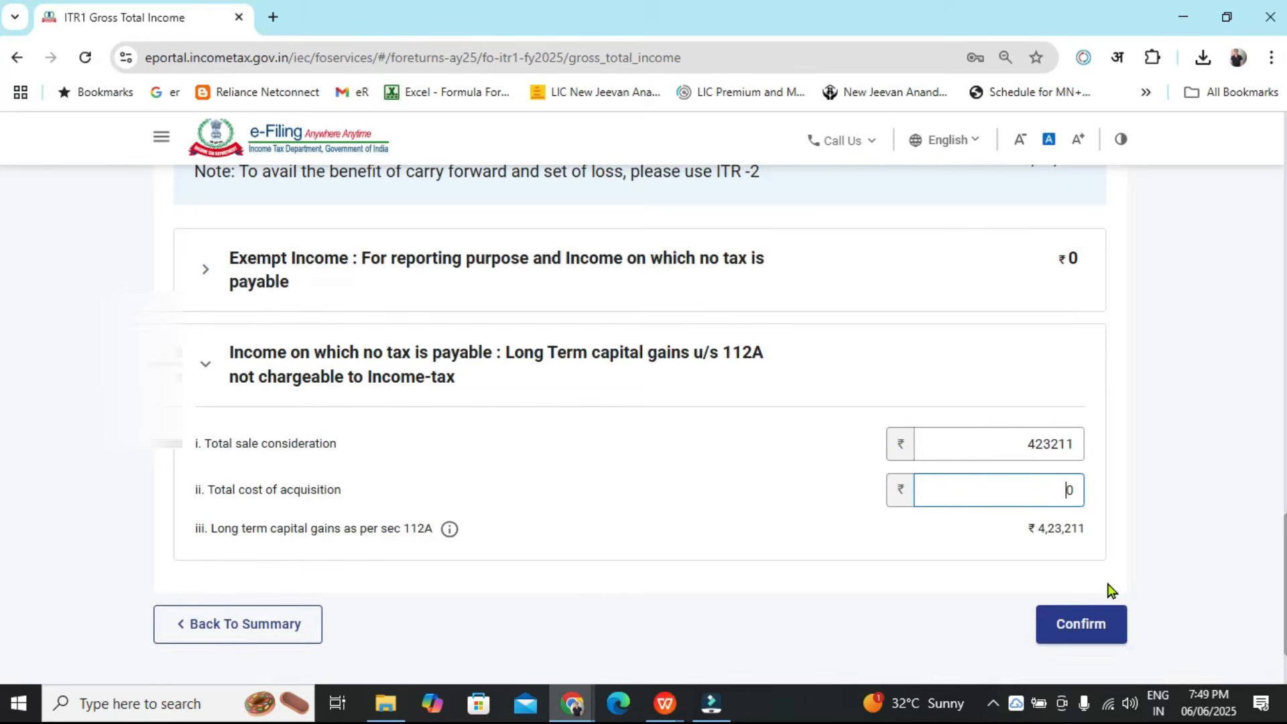
pyautogui.write('734')
pyautogui.press('BackSpace')
pyautogui.click(1194, 533)
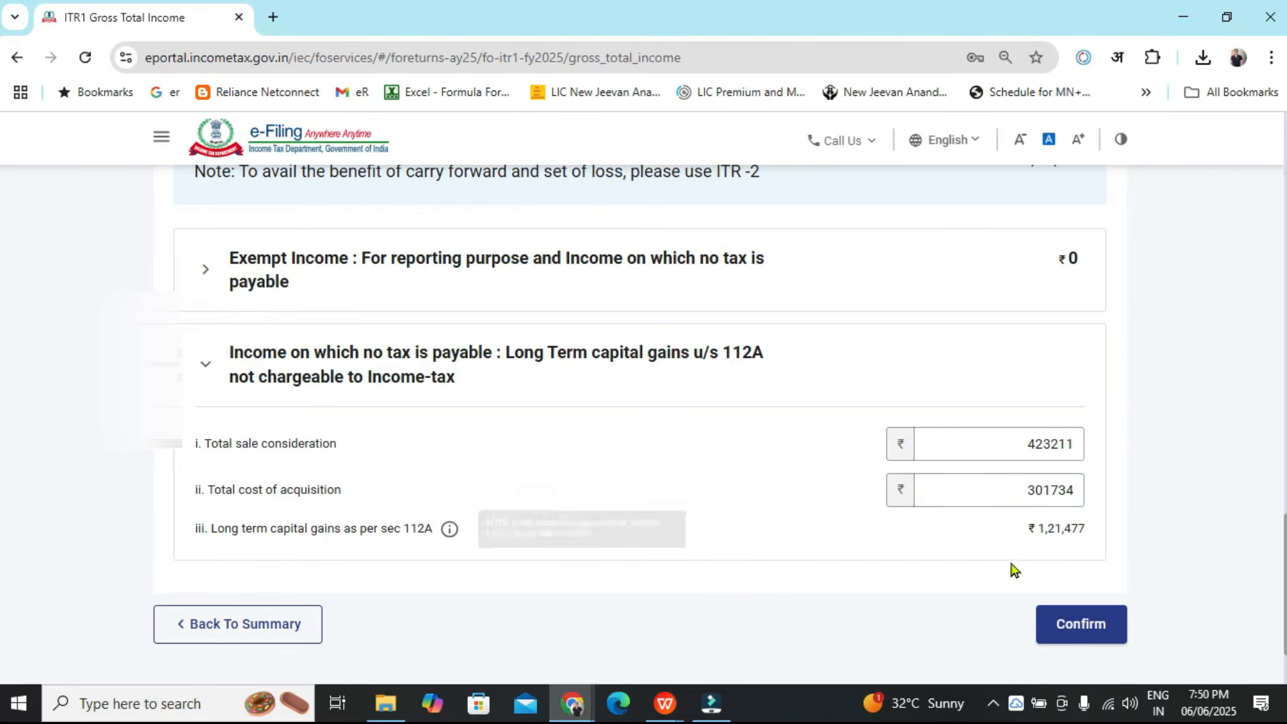
# Compare the computed long term capital gains with the Net PnL total in the working statement
pyautogui.moveTo(1038, 529); pyautogui.dragTo(1097, 529)
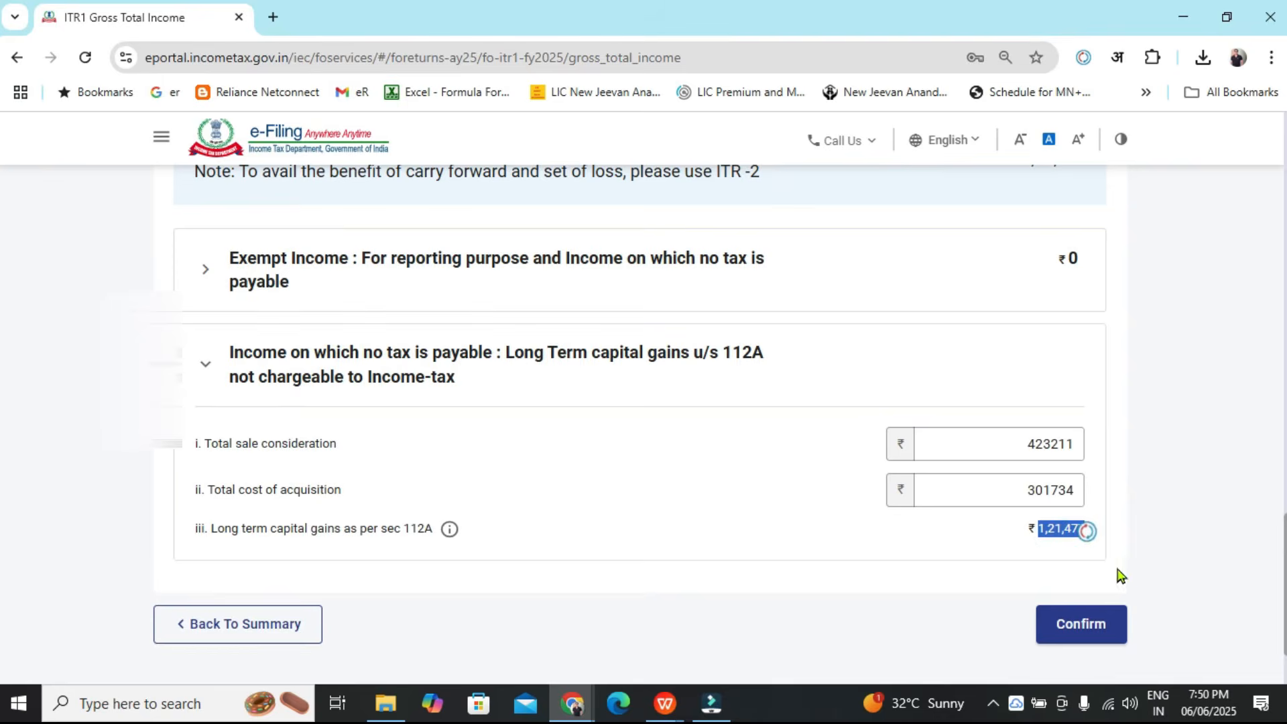
pyautogui.hotkey('alt', 'Tab')
pyautogui.click(1251, 456)
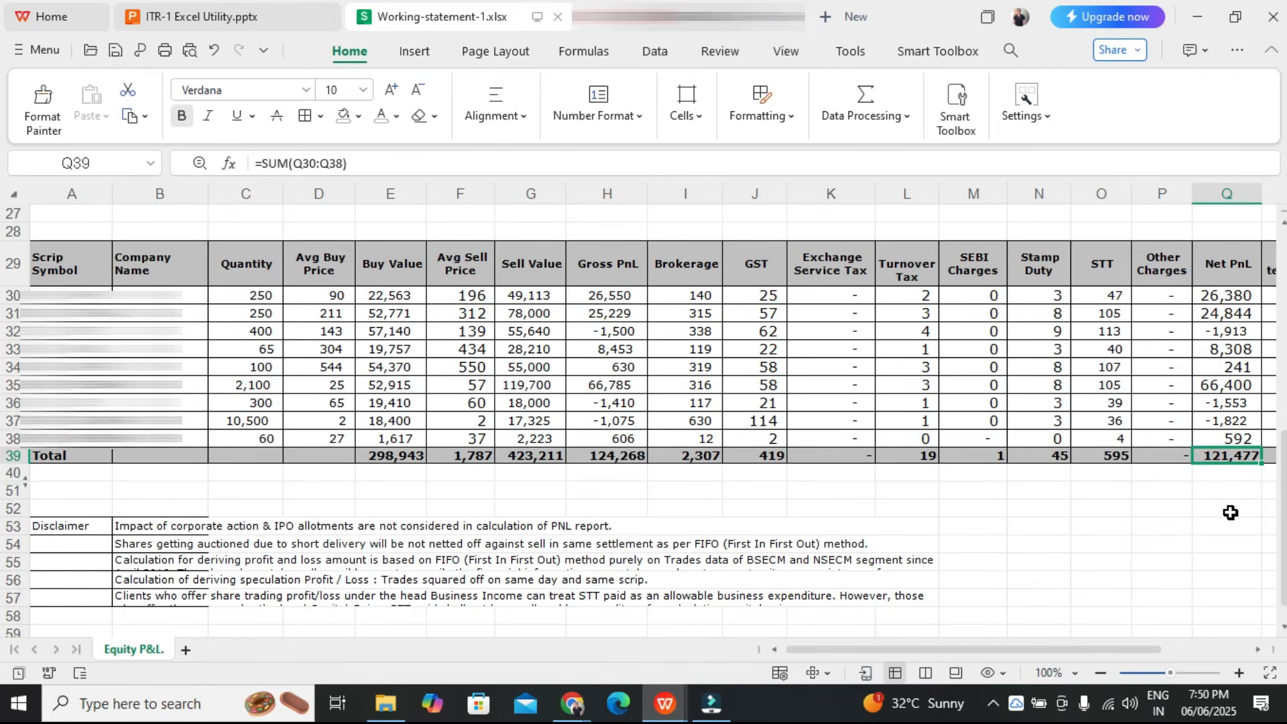
# Colour the STT amounts for the trade rows red in the working statement
pyautogui.moveTo(1115, 294); pyautogui.dragTo(1126, 437)
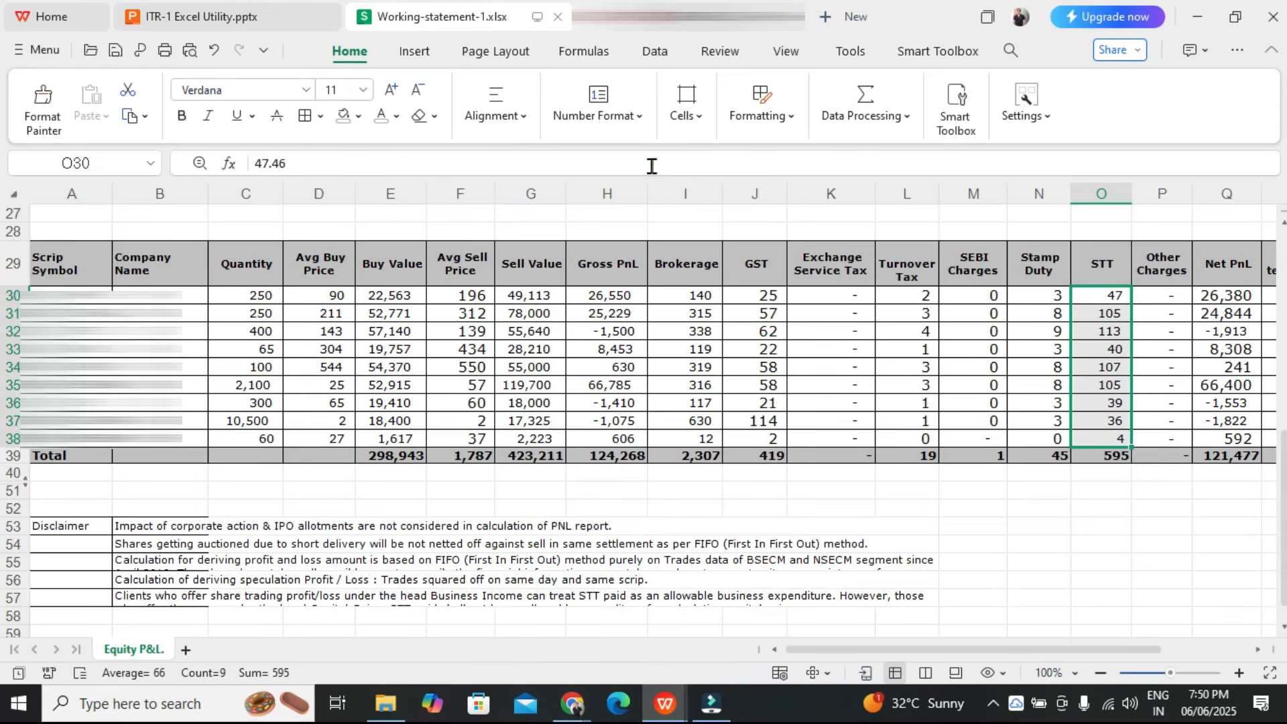
pyautogui.click(397, 116)
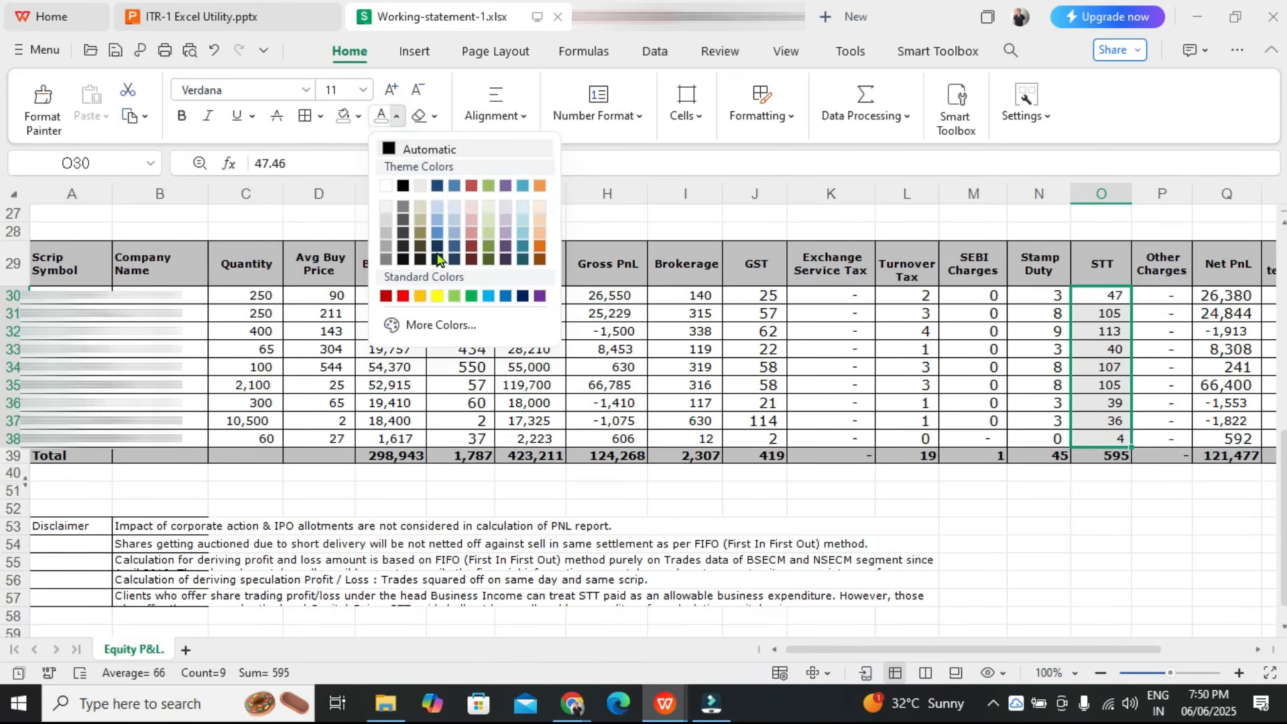
pyautogui.click(404, 297)
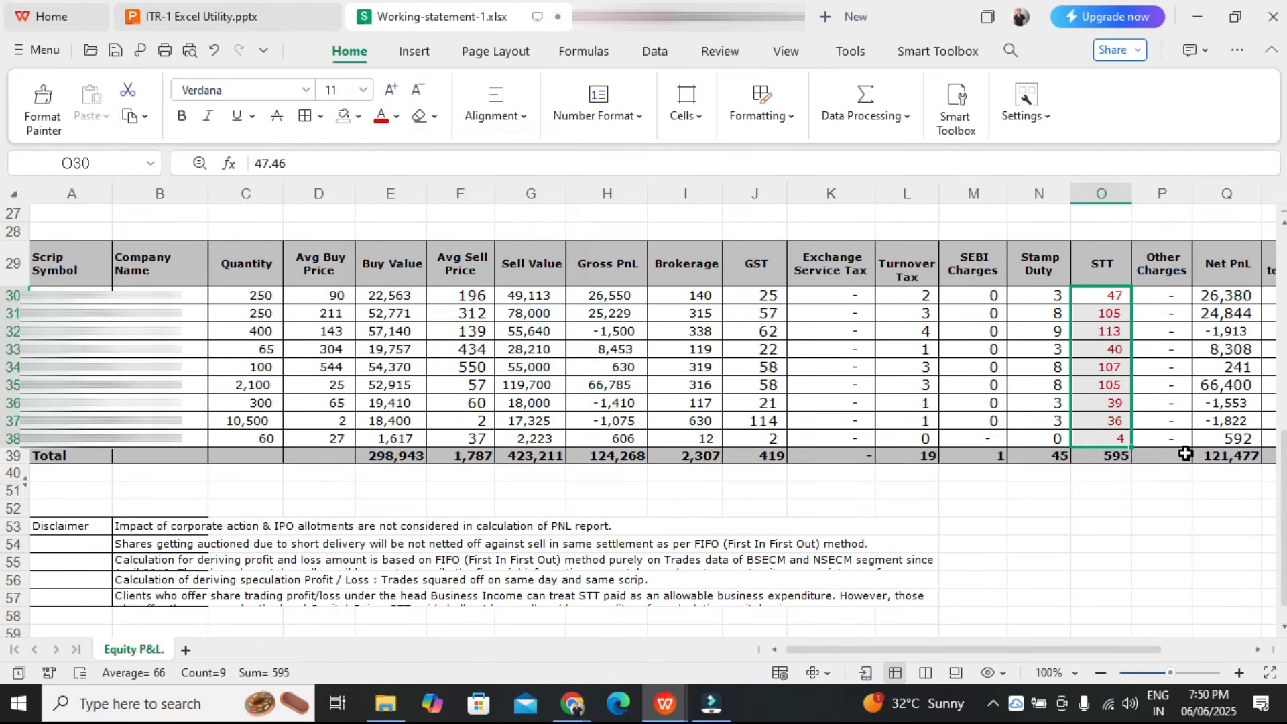
pyautogui.click(1227, 455)
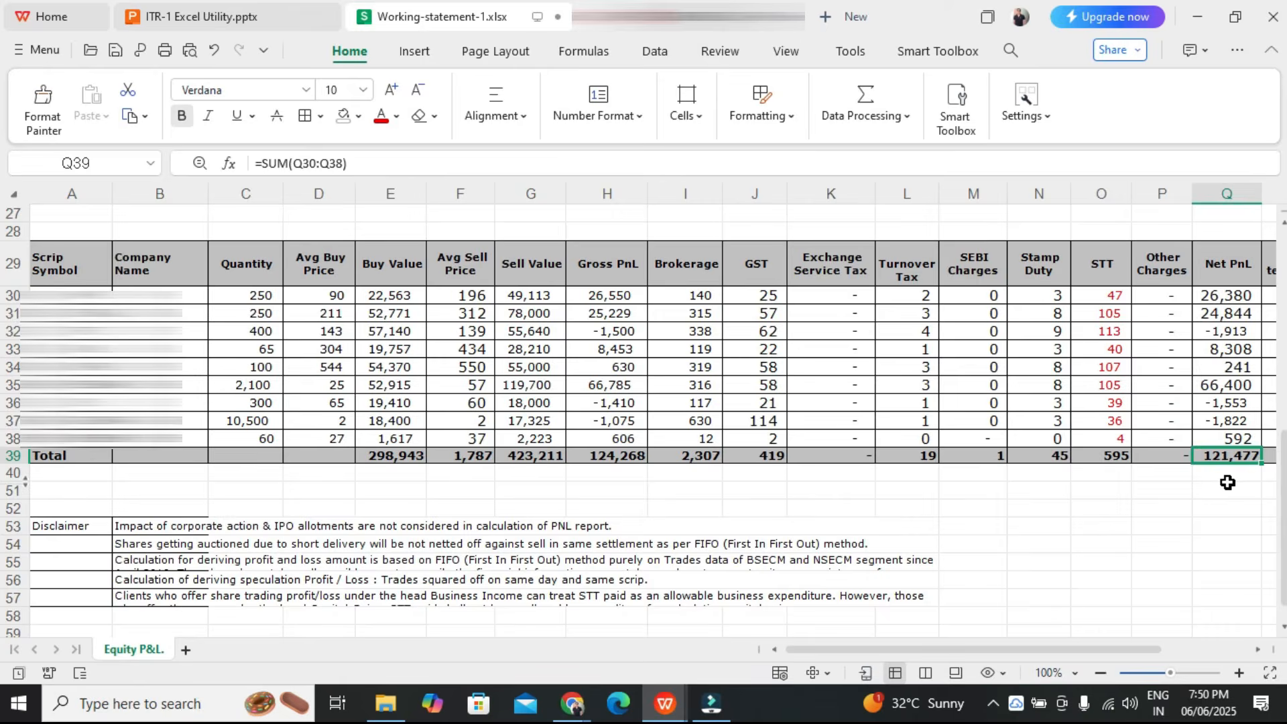
# Return to the portal and confirm the Gross Total Income schedule
pyautogui.hotkey('alt', 'Tab')
pyautogui.click(872, 538)
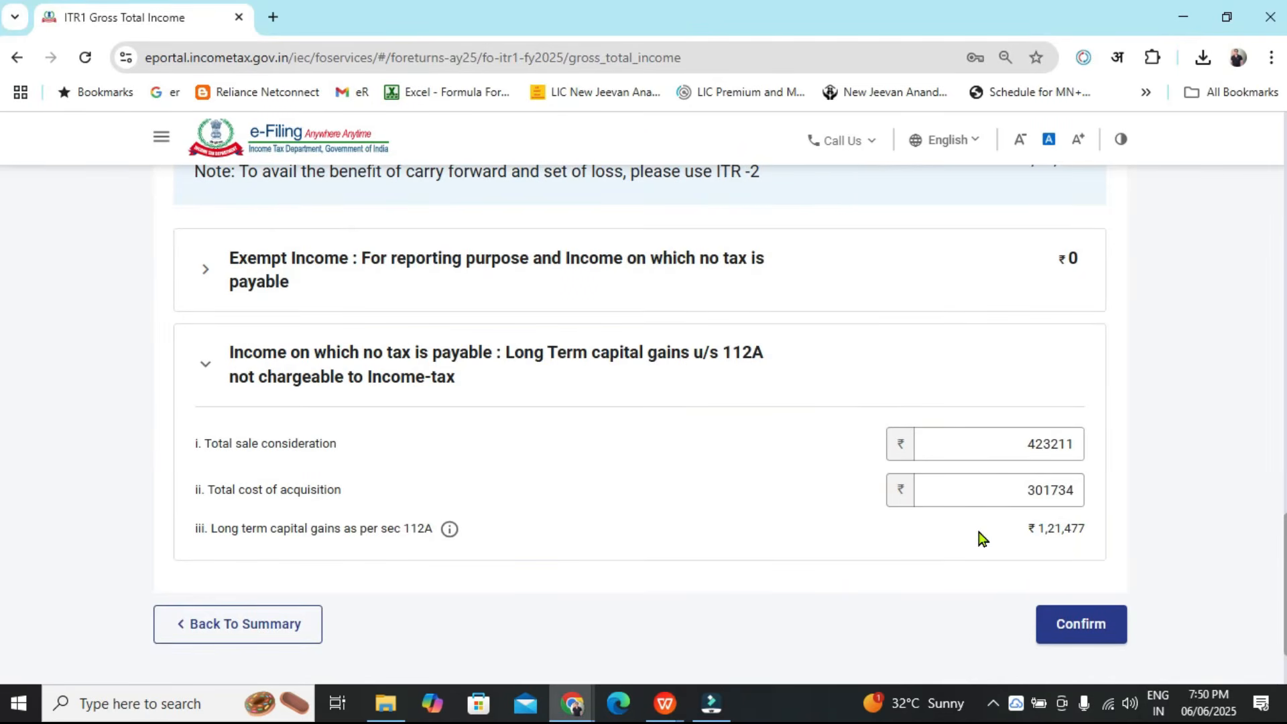
pyautogui.click(1101, 637)
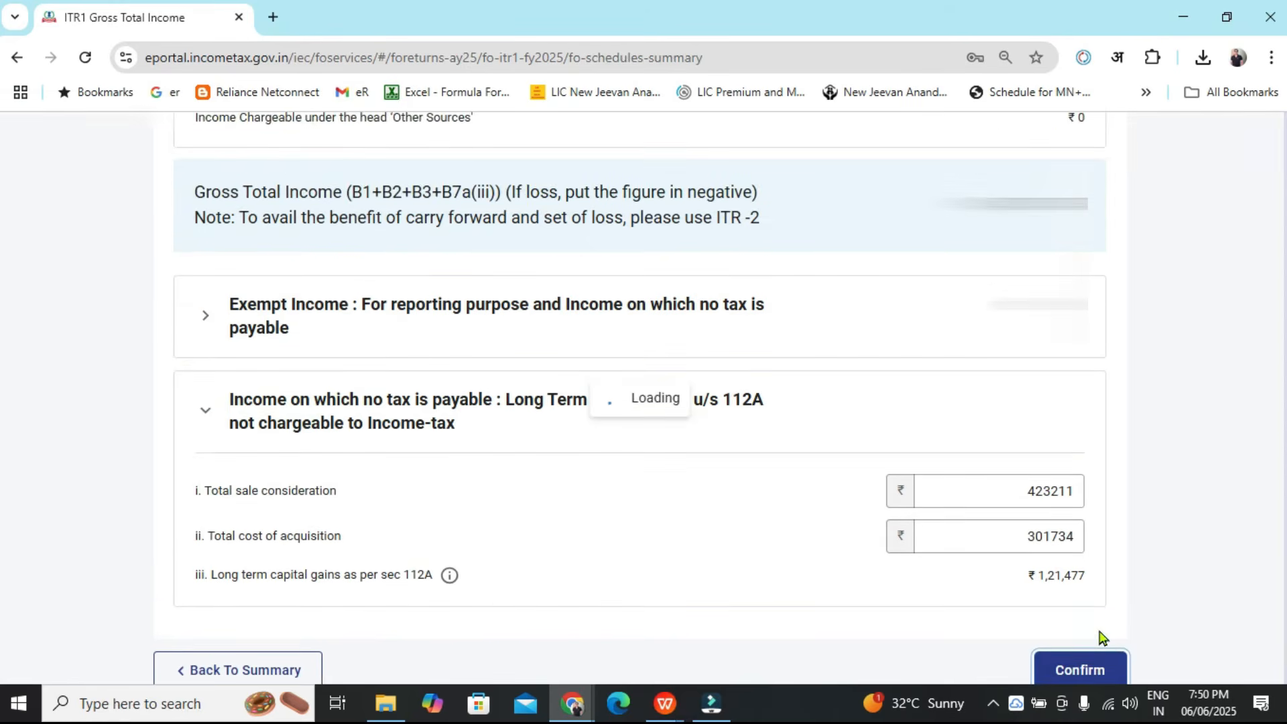
# Open the Total Deductions schedule from the return summary and confirm it without changes
pyautogui.scroll(4, 1138, 518)
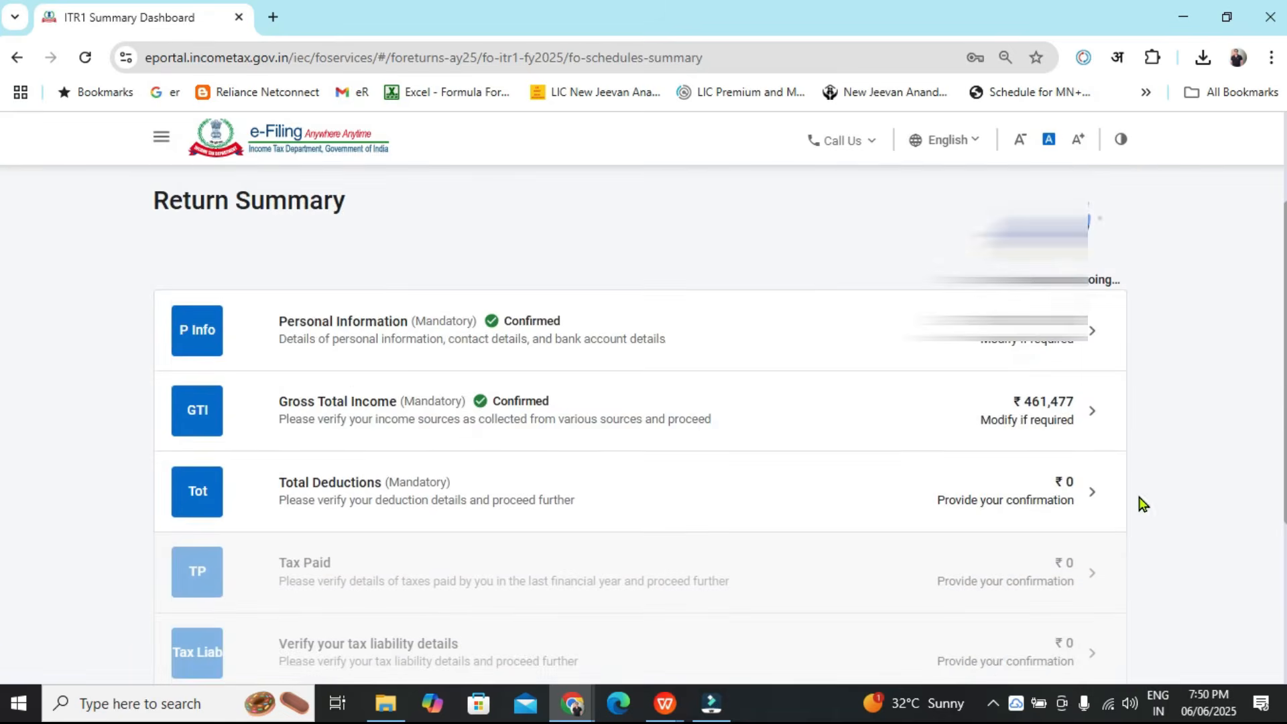
pyautogui.scroll(-1, 2, 371)
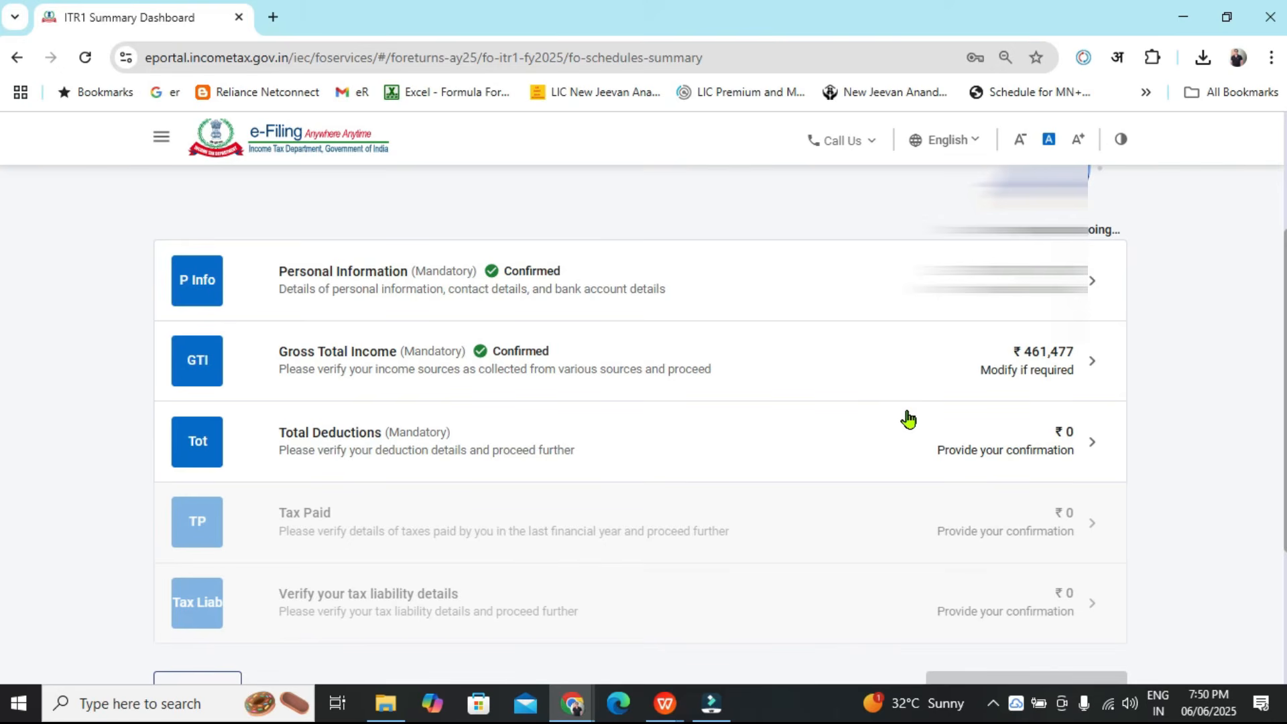
pyautogui.click(877, 451)
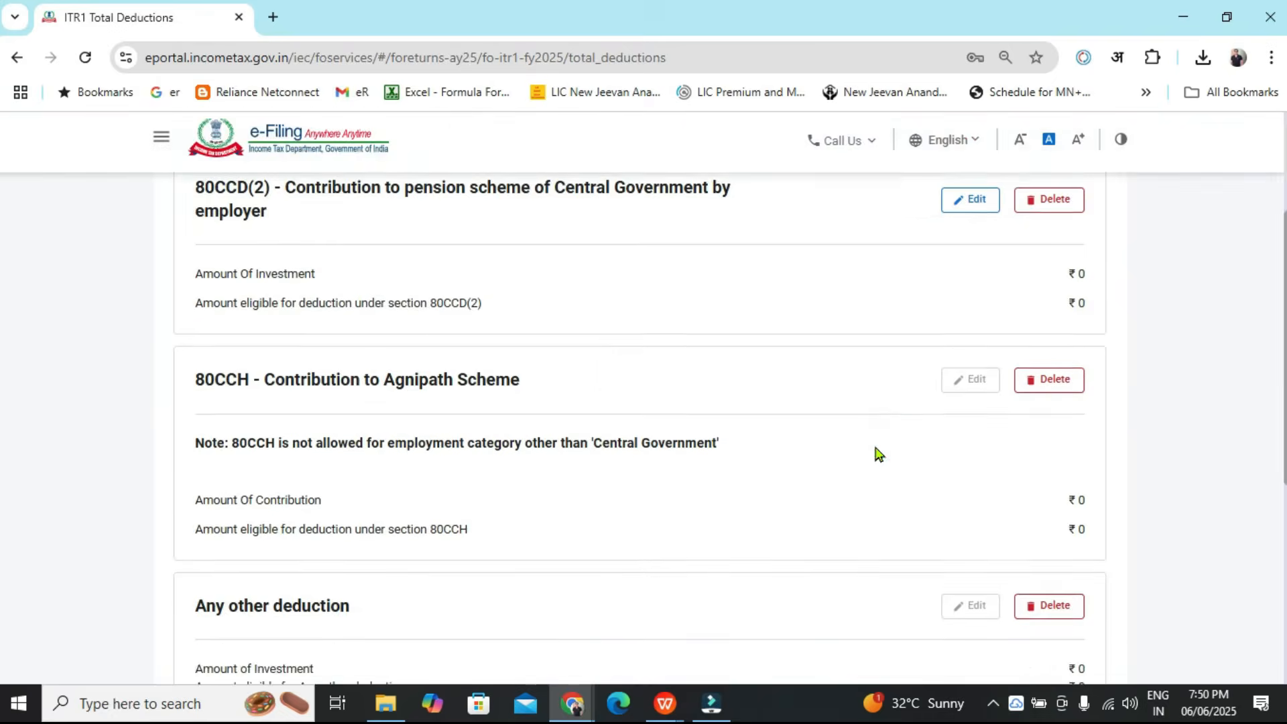
pyautogui.moveTo(226, 353); pyautogui.dragTo(312, 368)
pyautogui.scroll(-6, 2, 403)
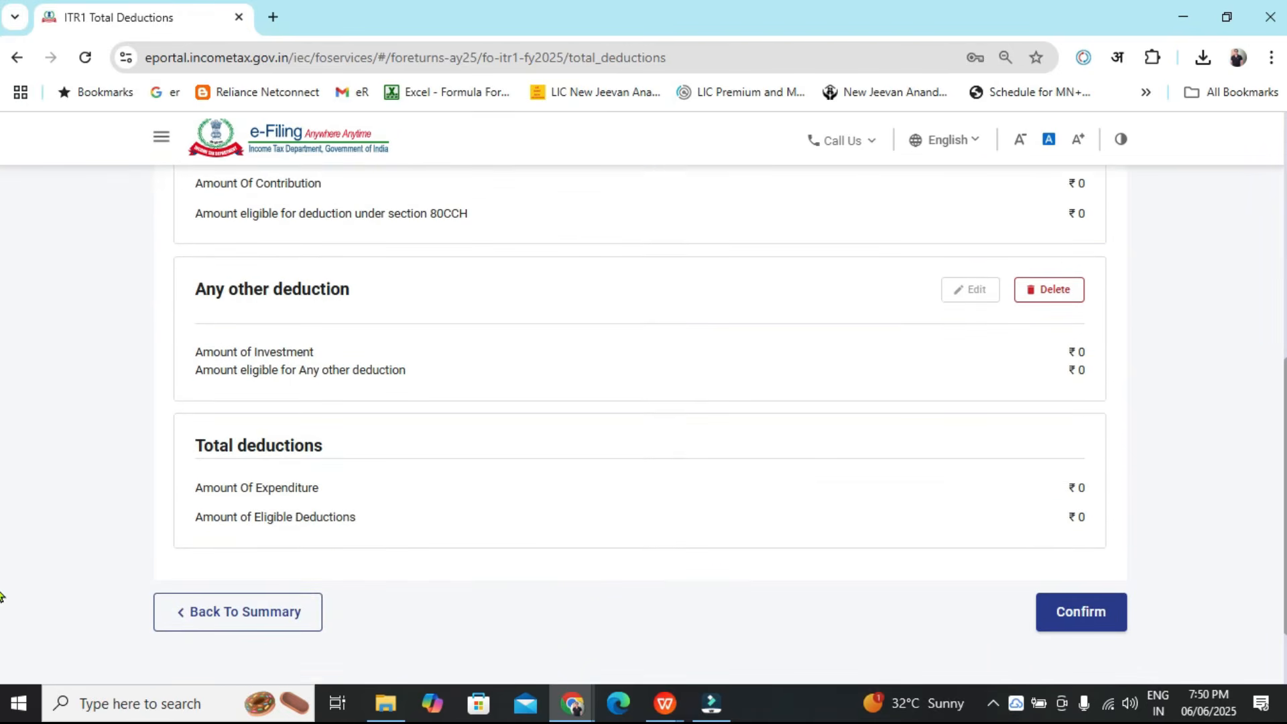
pyautogui.click(1107, 621)
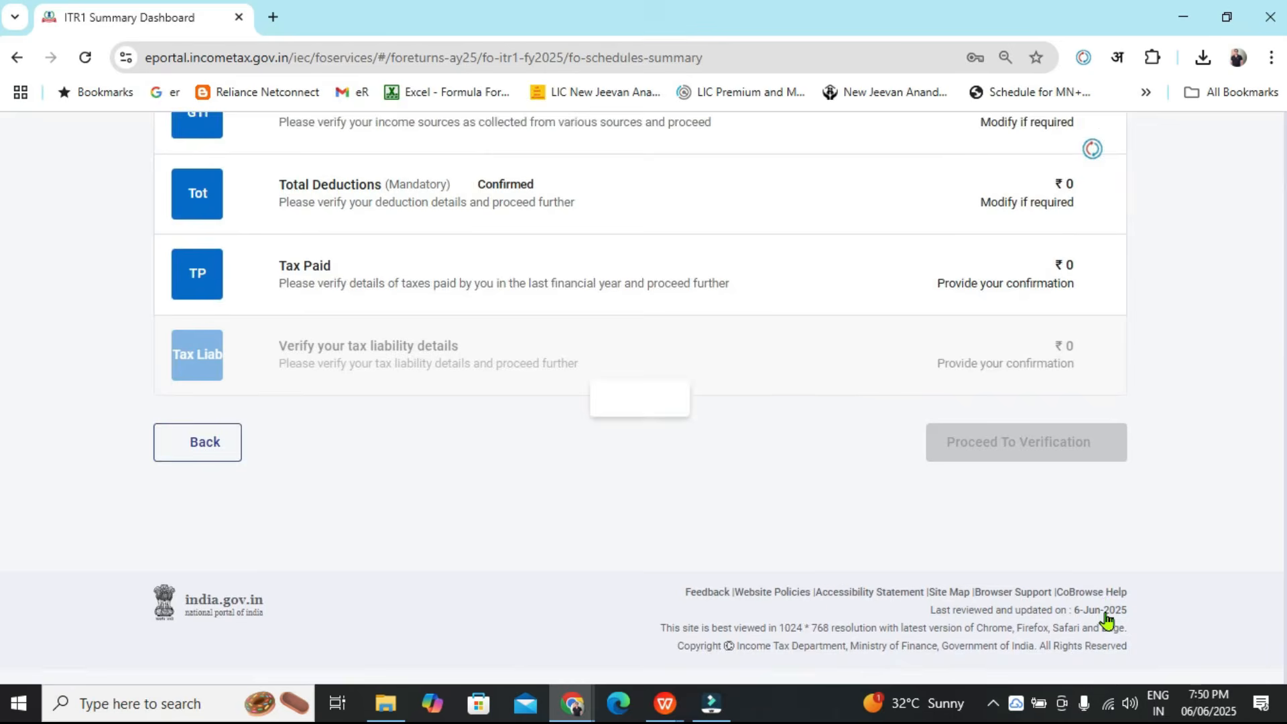
# Open the Tax Paid schedule and confirm it without changes
pyautogui.moveTo(1283, 389); pyautogui.dragTo(1283, 317)
pyautogui.click(963, 415)
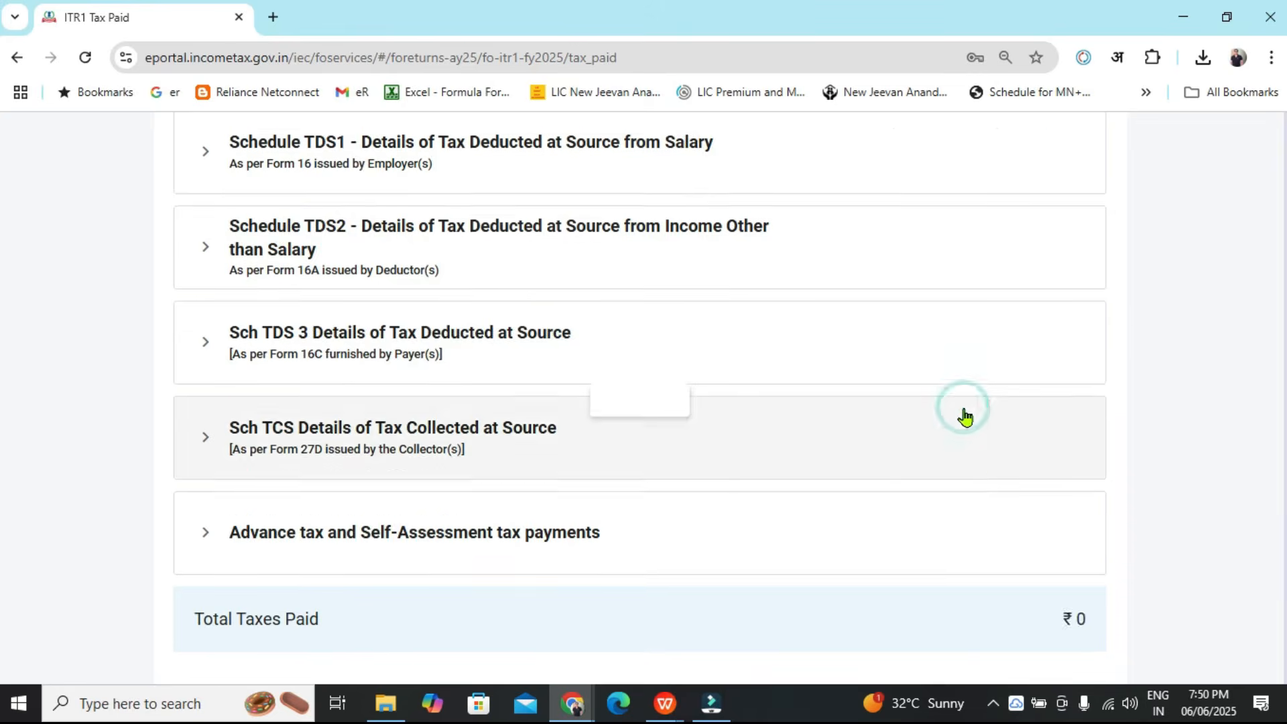
pyautogui.scroll(-5, 965, 416)
pyautogui.click(1078, 587)
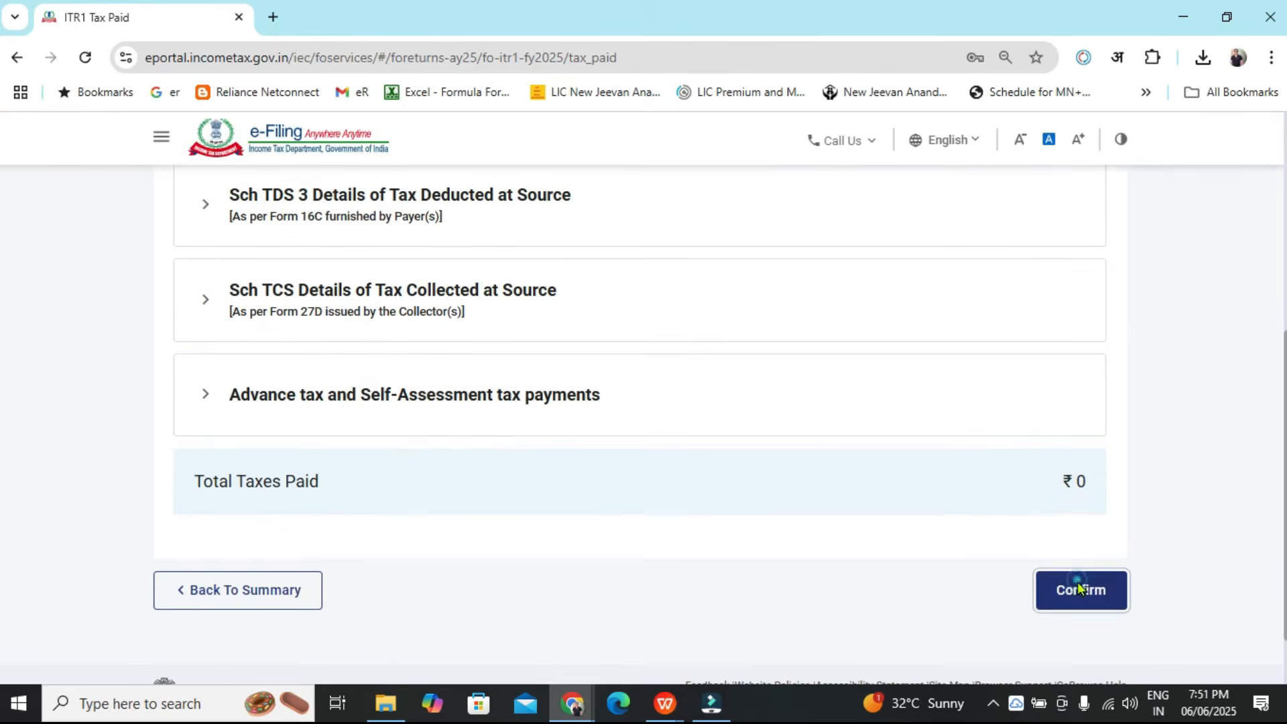
# Open the tax liability details, review the computation, and confirm it
pyautogui.click(587, 386)
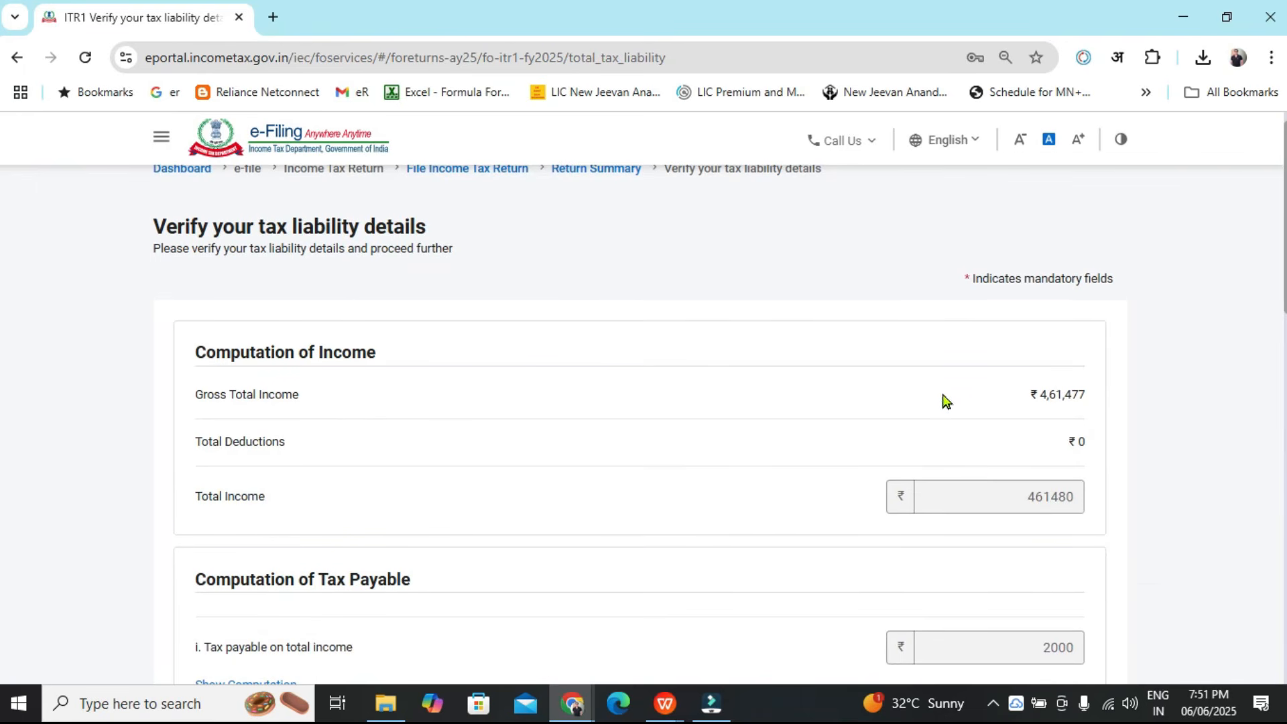
pyautogui.scroll(-5, 2, 375)
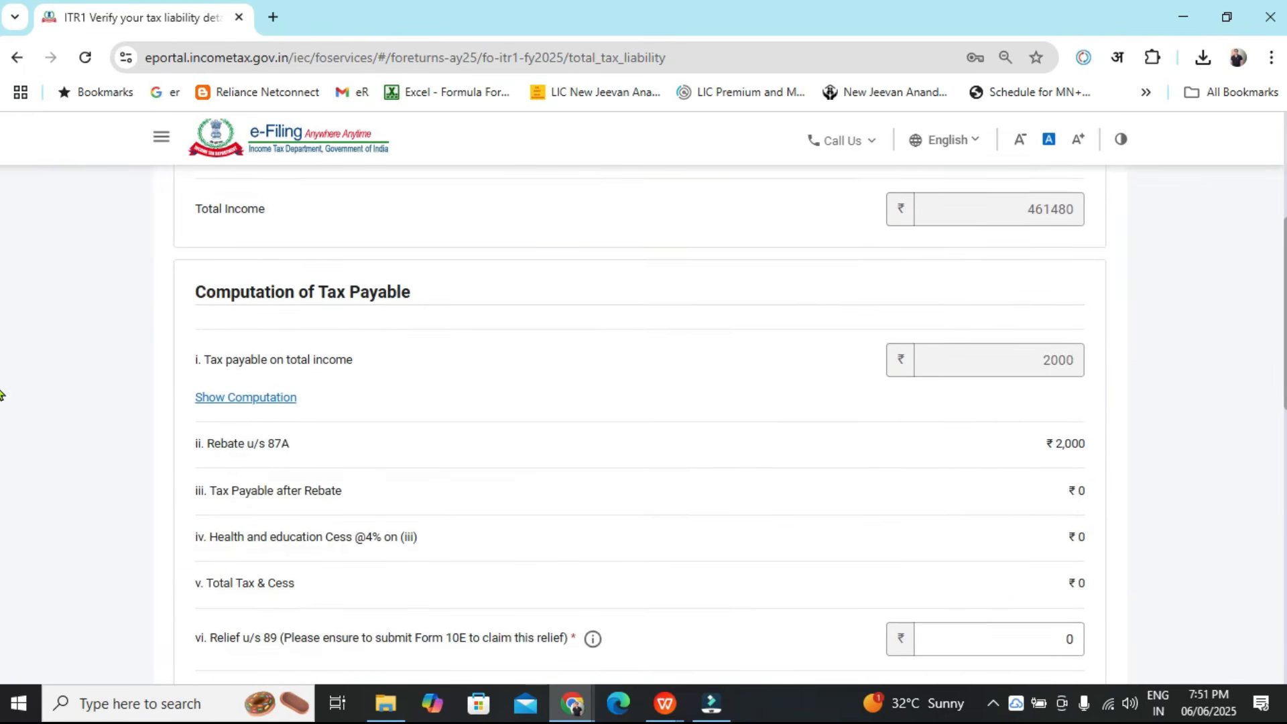
pyautogui.scroll(-1, 2, 402)
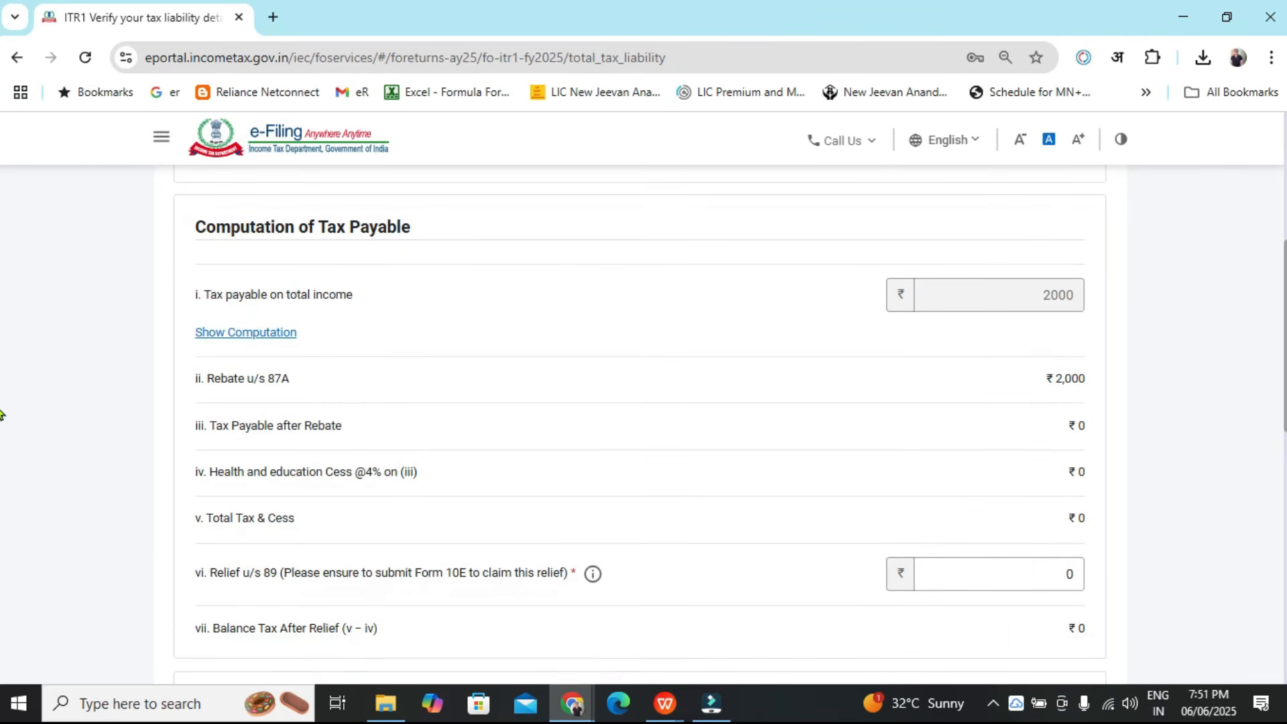
pyautogui.scroll(-10, 3, 382)
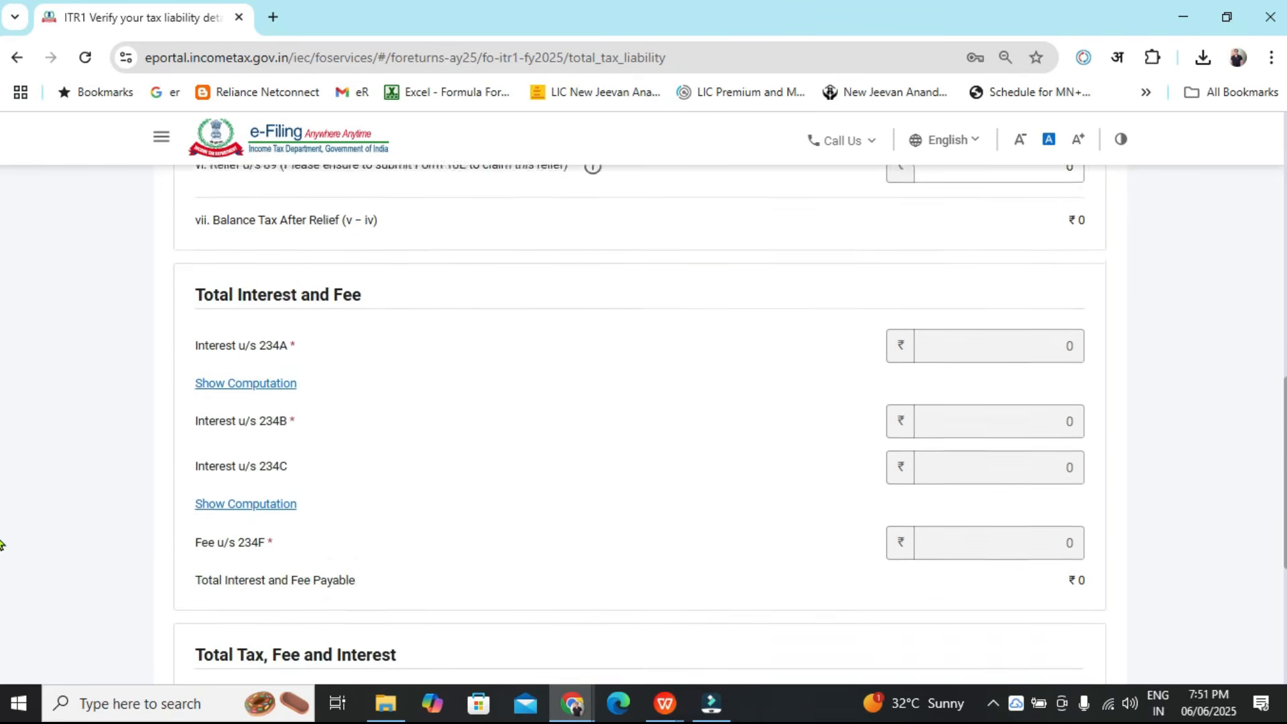
pyautogui.click(1100, 533)
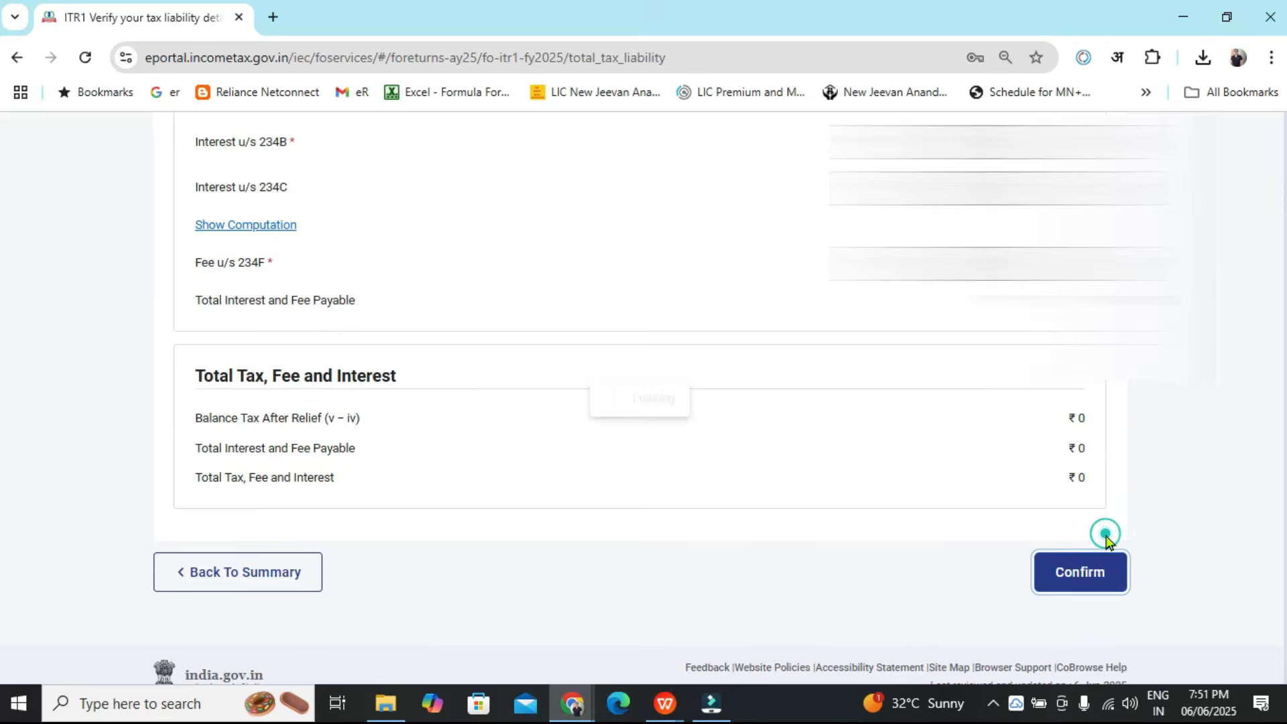
# Proceed from the return summary to verification
pyautogui.scroll(4, 1193, 465)
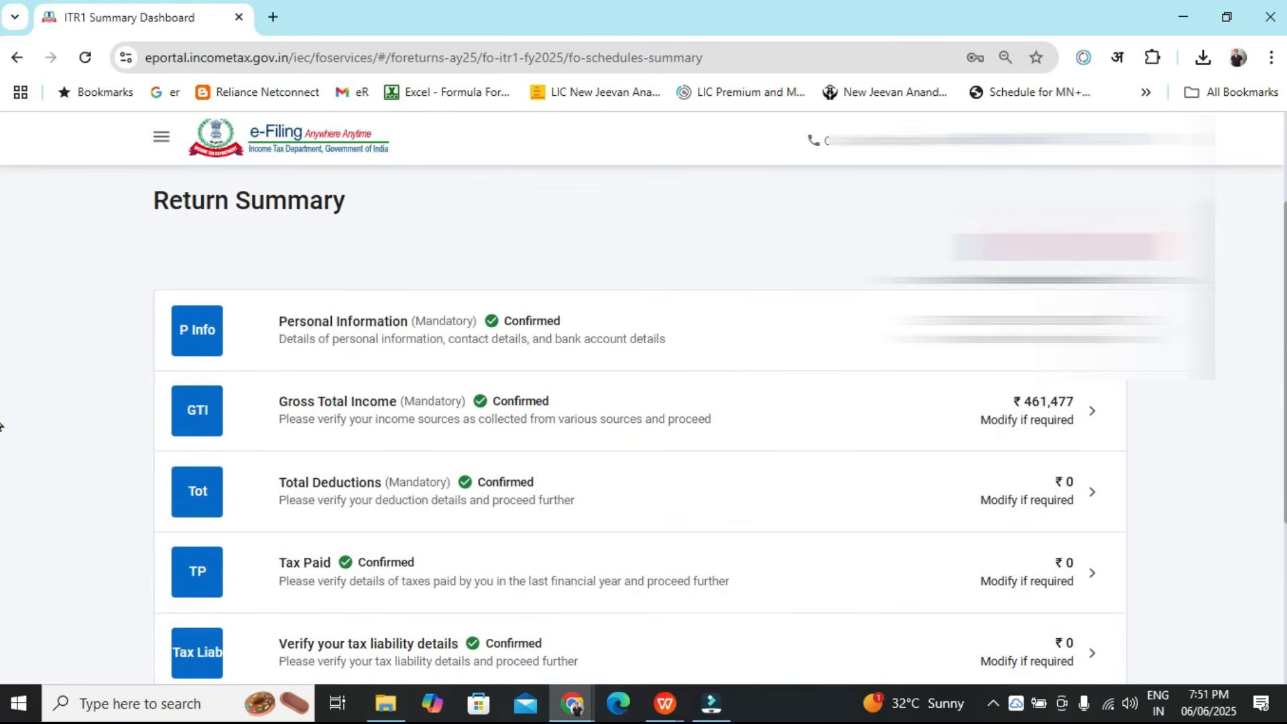
pyautogui.scroll(-2, 1, 427)
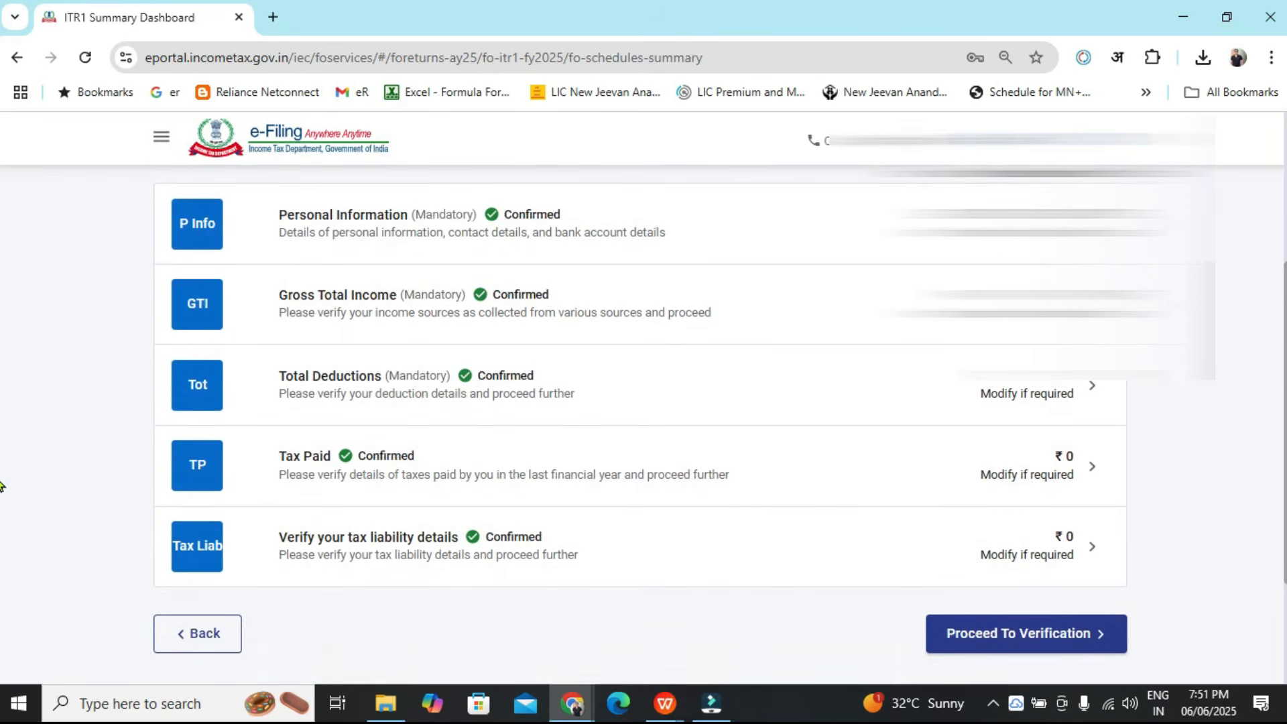
pyautogui.click(986, 647)
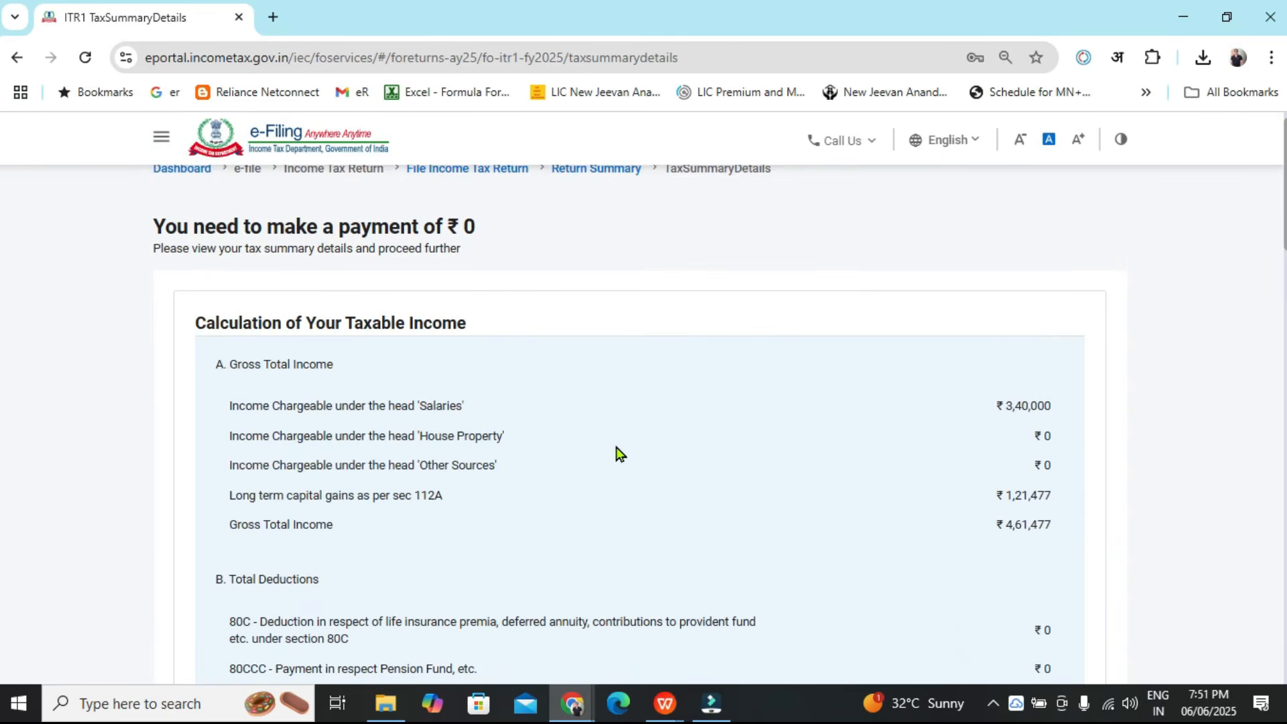
# Review the tax summary details, including gross total income, deductions, tax payable and taxes paid
pyautogui.moveTo(1007, 416); pyautogui.dragTo(1063, 418)
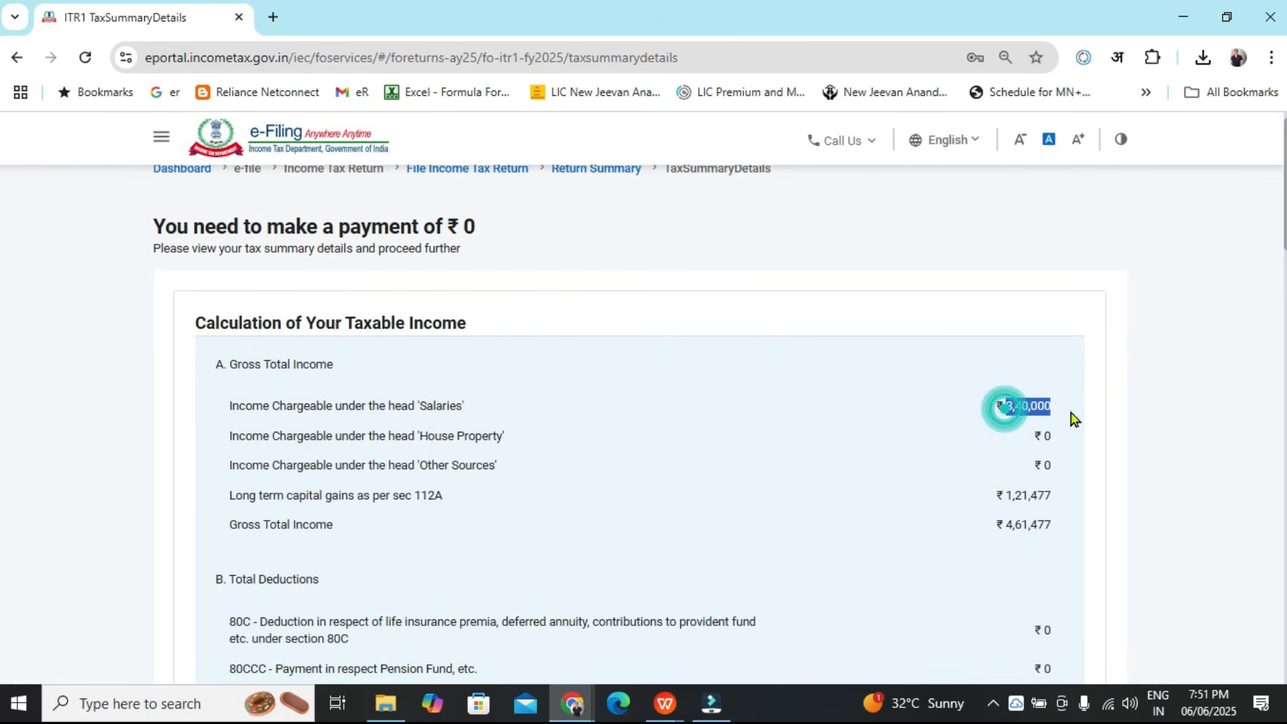
pyautogui.moveTo(1002, 496); pyautogui.dragTo(1084, 503)
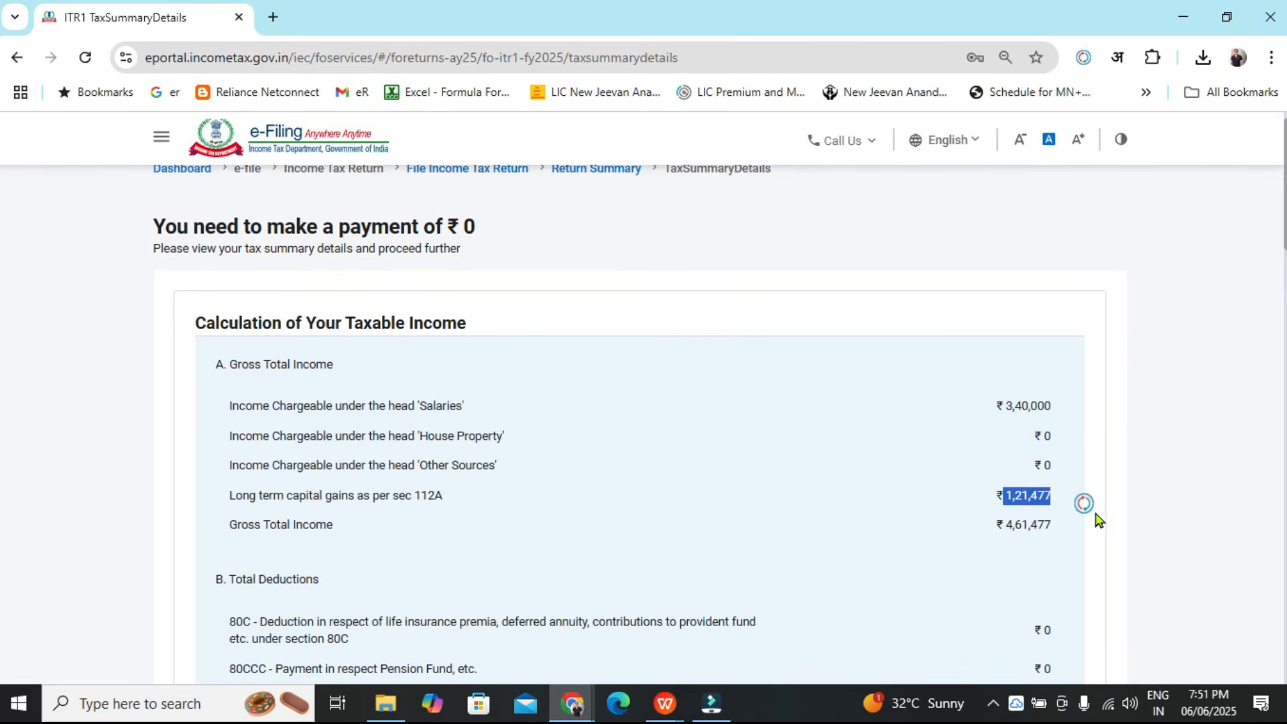
pyautogui.moveTo(997, 523); pyautogui.dragTo(1106, 546)
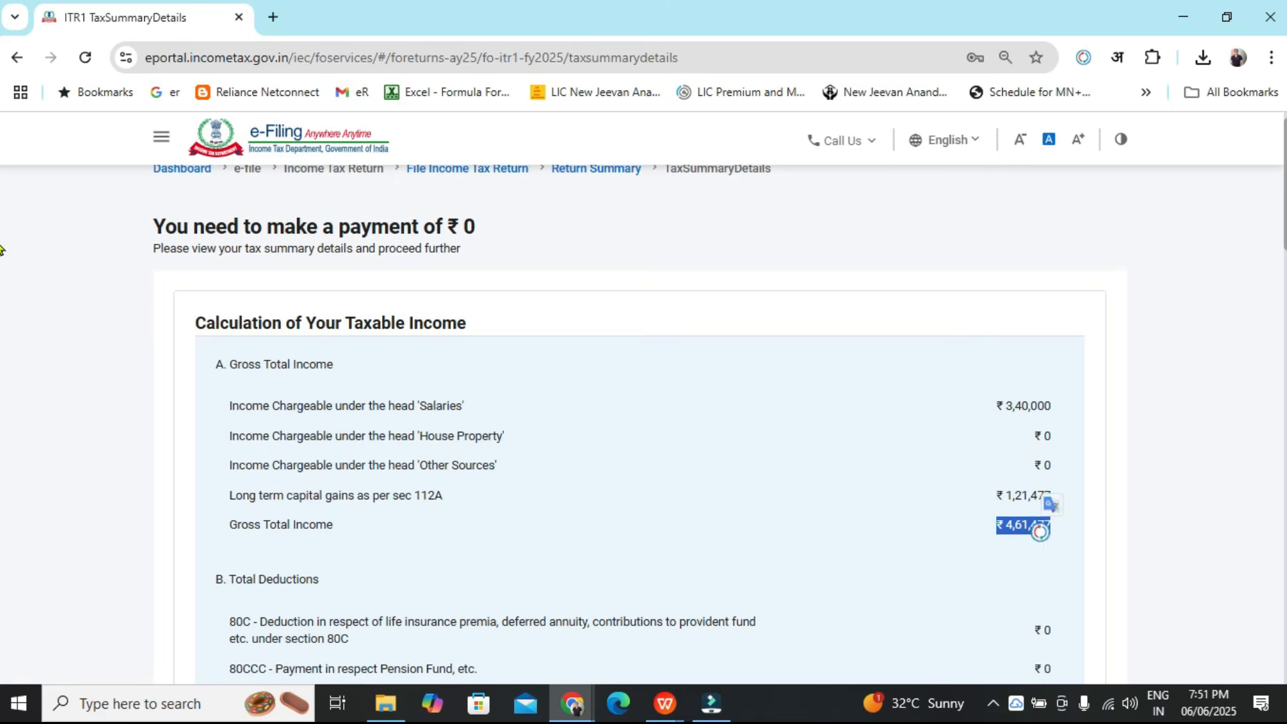
pyautogui.scroll(-1, 1283, 250)
pyautogui.scroll(-9, 1283, 249)
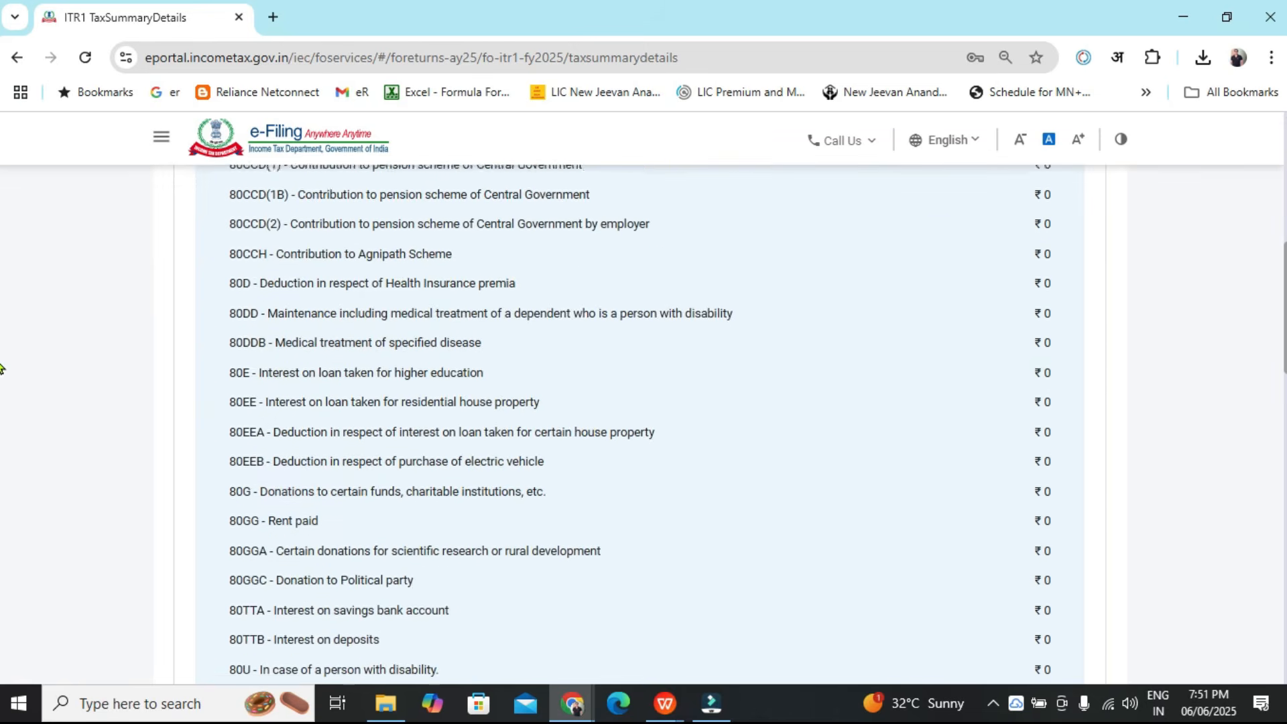
pyautogui.scroll(-6, 0, 396)
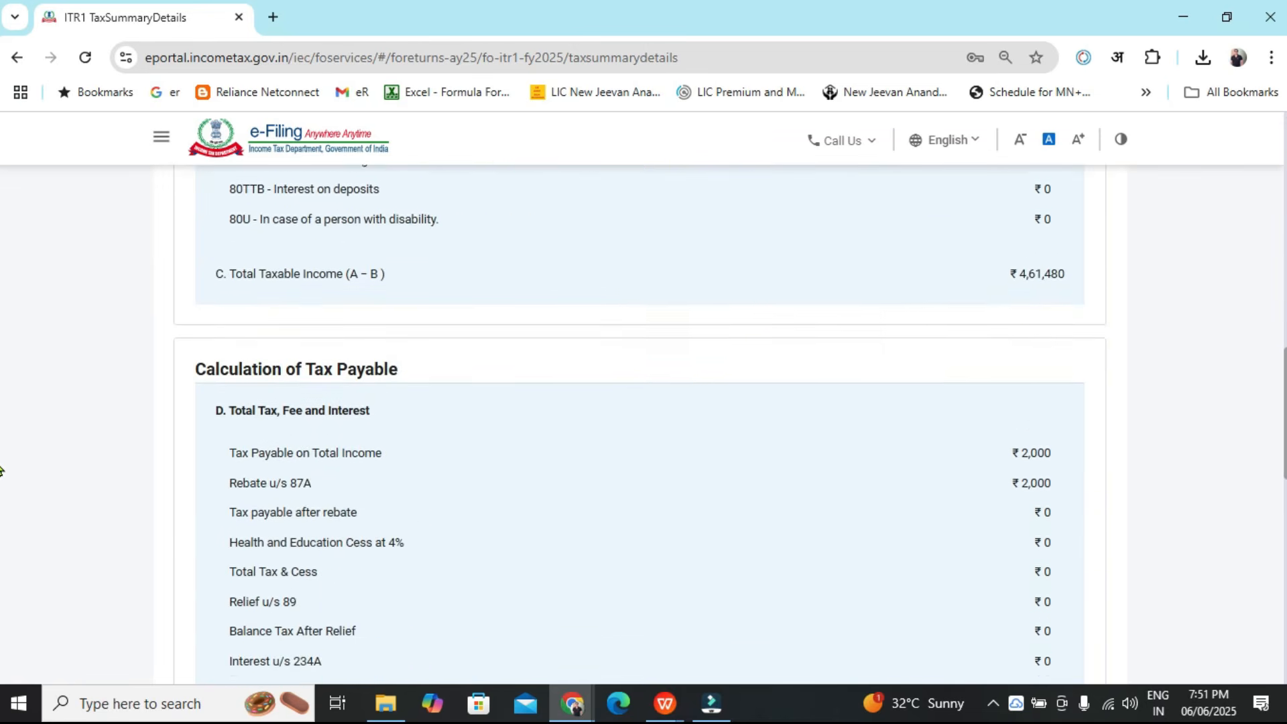
pyautogui.moveTo(1009, 342); pyautogui.dragTo(1067, 352)
pyautogui.scroll(-4, 0, 453)
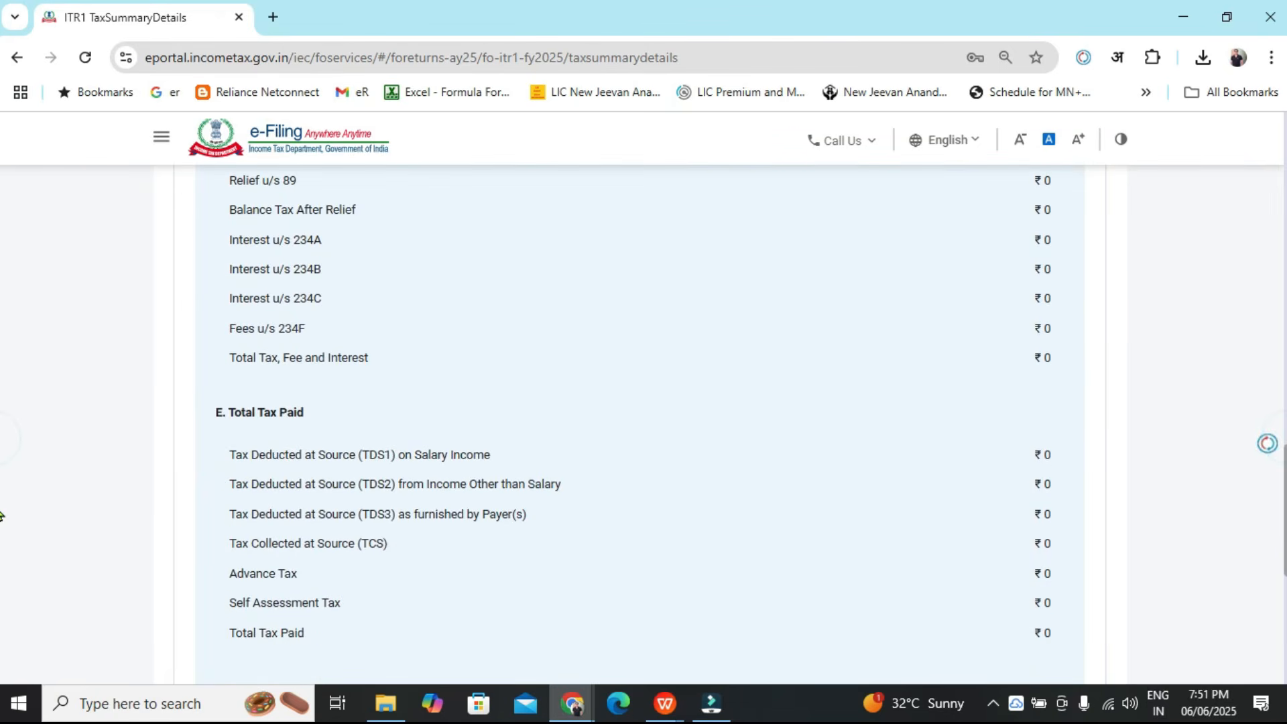
# Move from the tax summary to preview and submit the return
pyautogui.scroll(-4, 0, 453)
pyautogui.scroll(-3, 1200, 430)
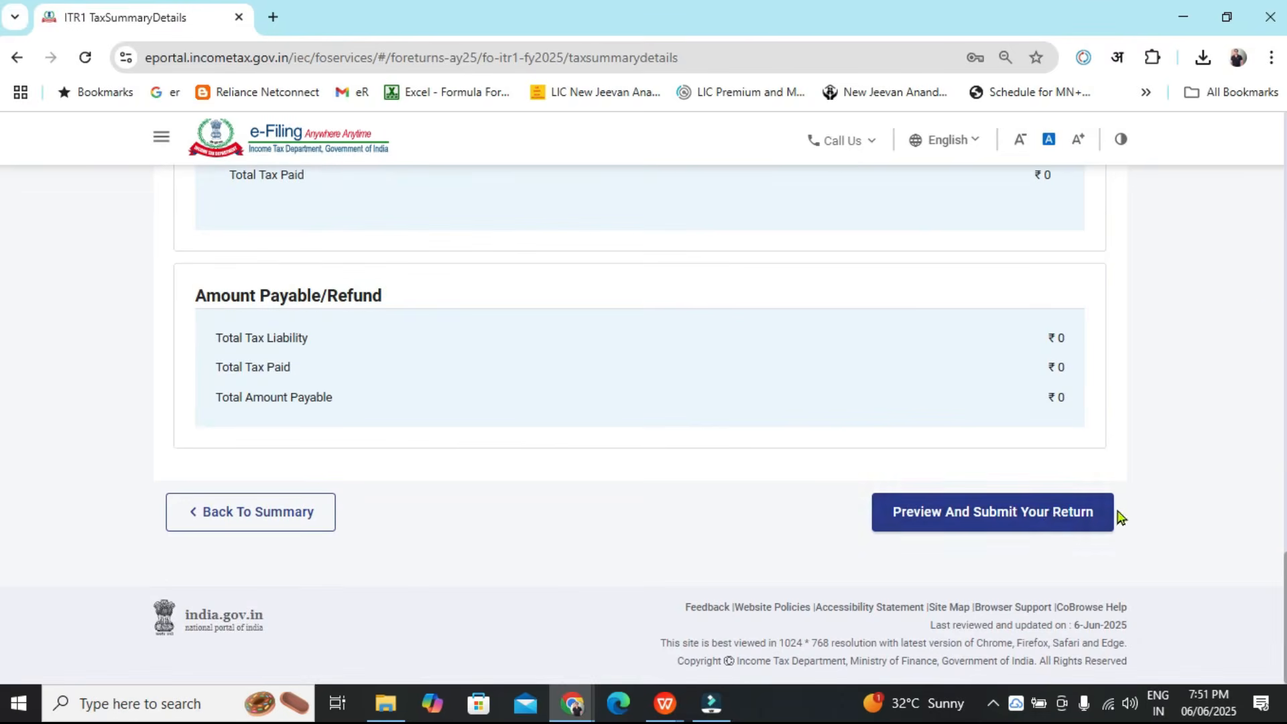
pyautogui.click(1049, 513)
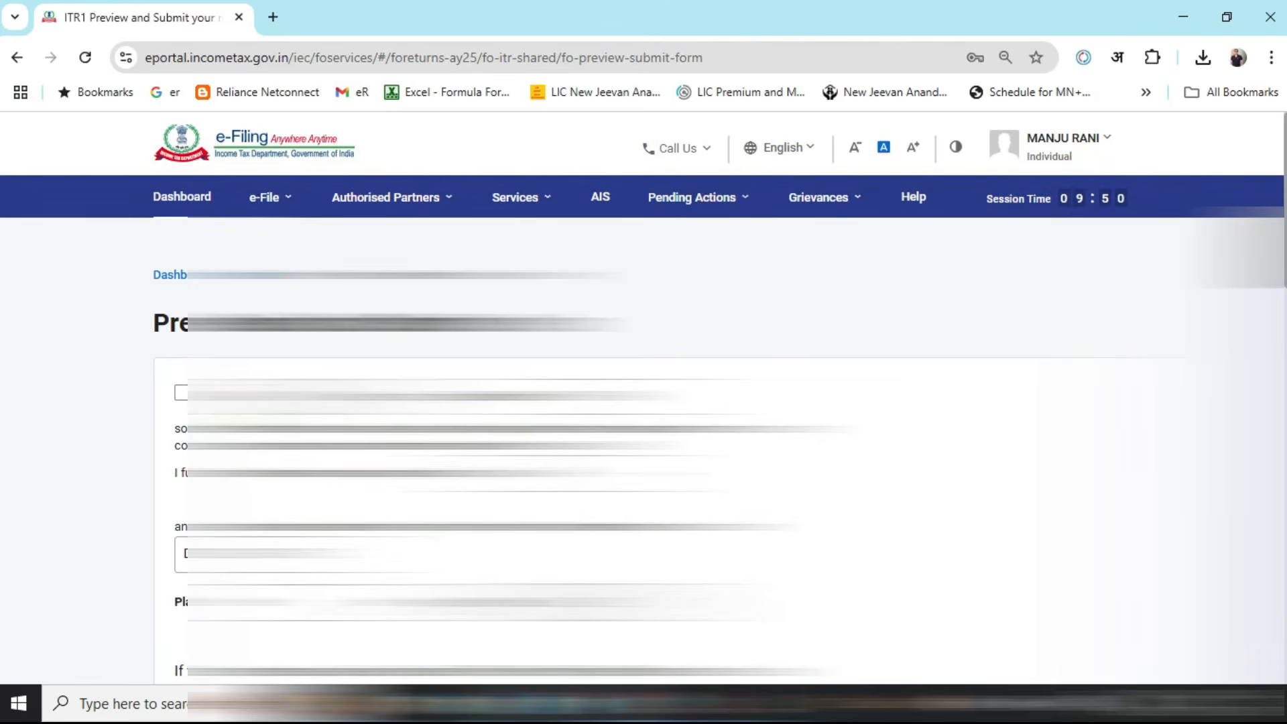
# Accept the verification declaration in the capacity of Self and fill in the place of verification
pyautogui.click(180, 394)
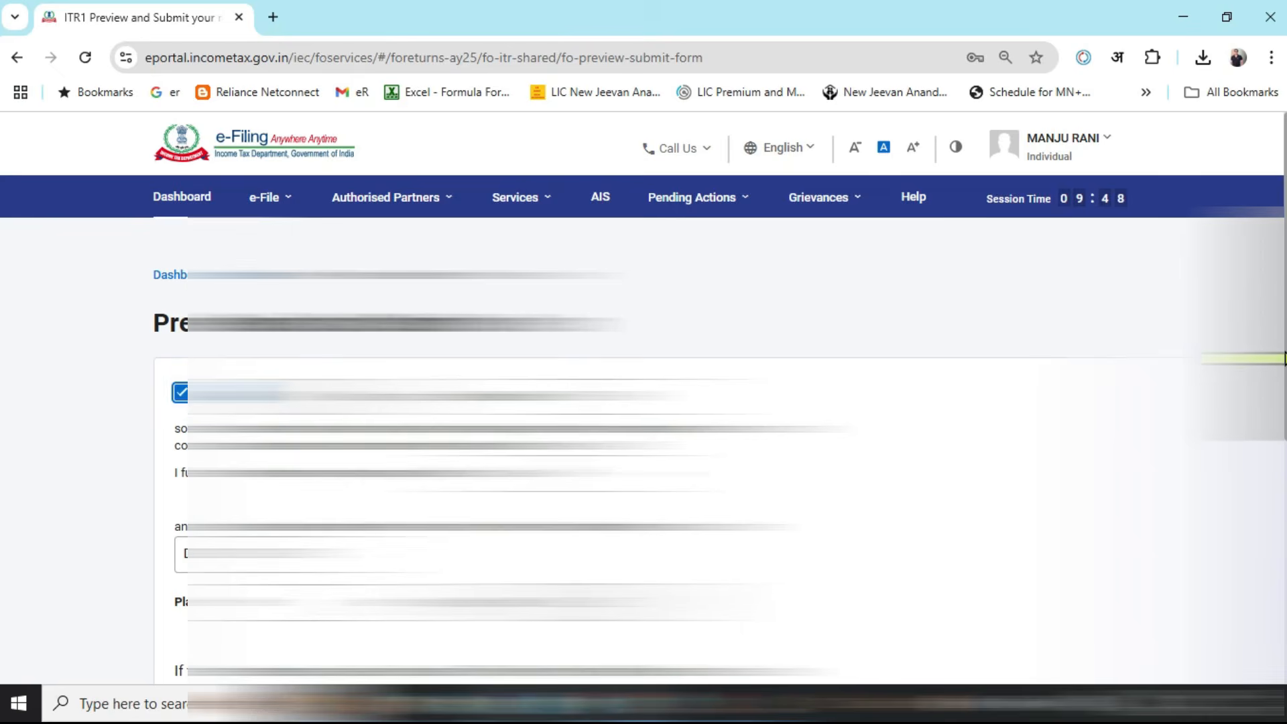
pyautogui.scroll(-5, 1284, 359)
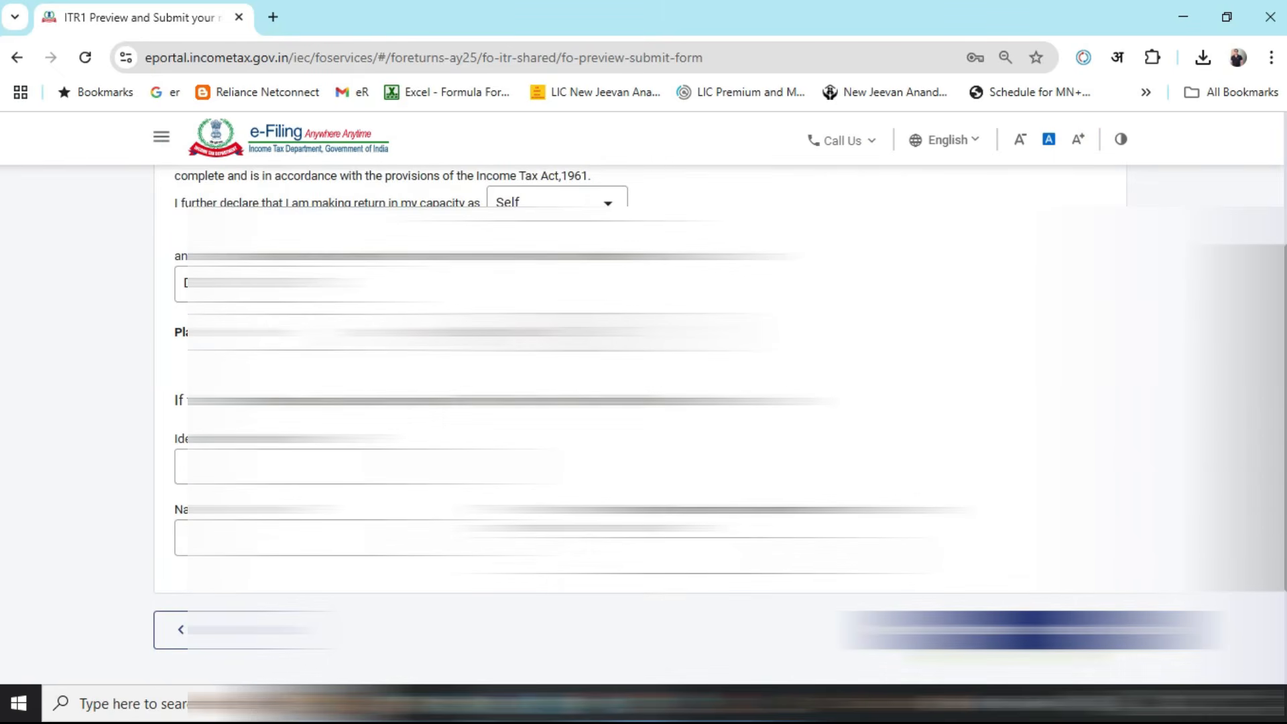
pyautogui.scroll(-2, 1284, 358)
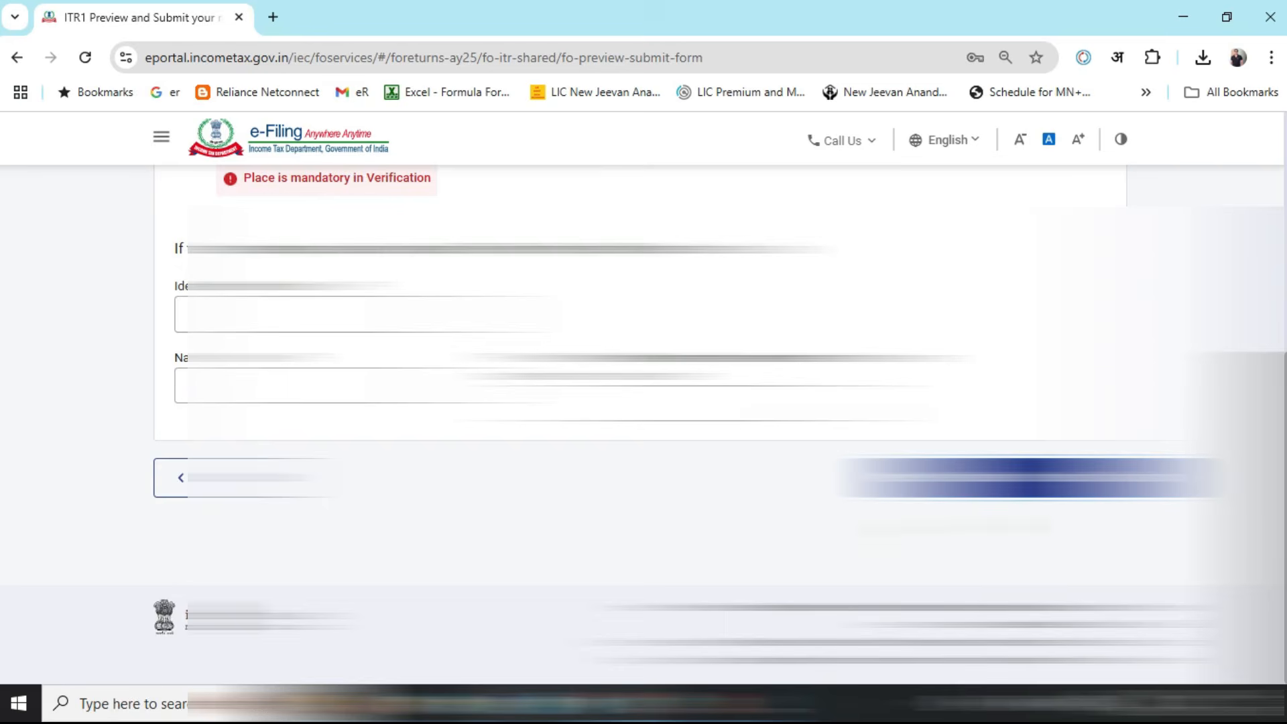
pyautogui.scroll(3, 1284, 358)
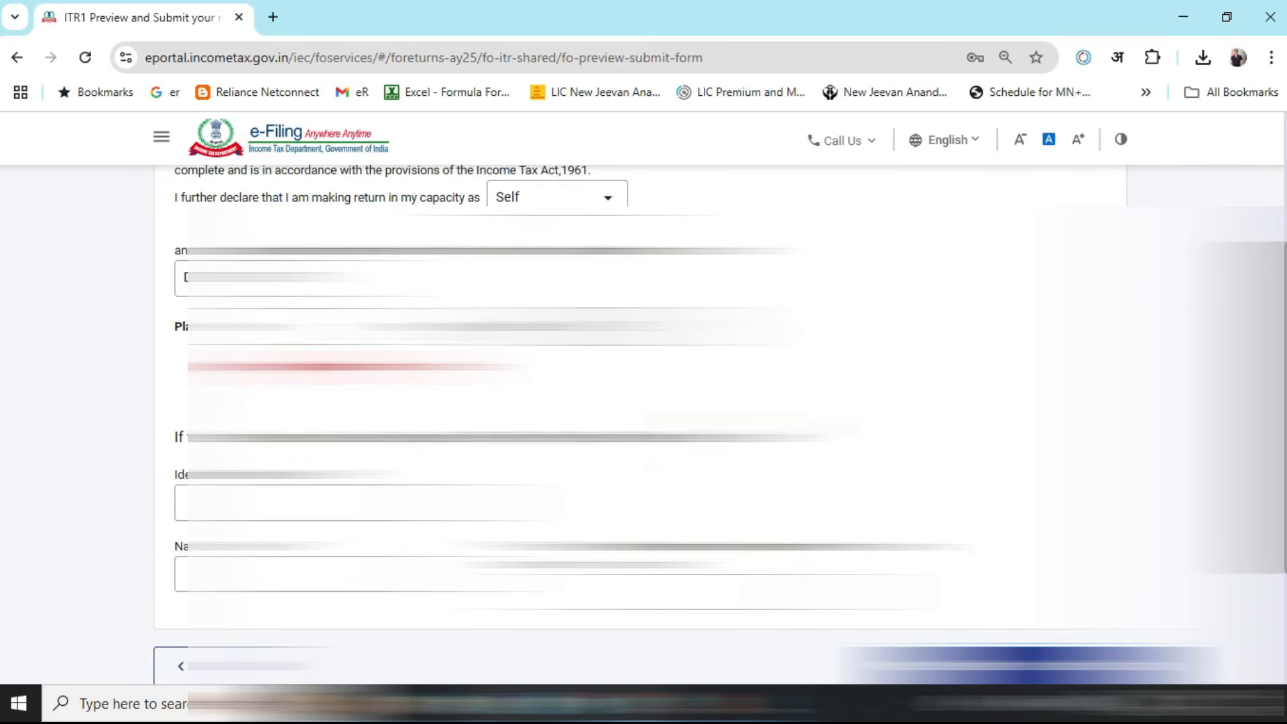
pyautogui.click(278, 328)
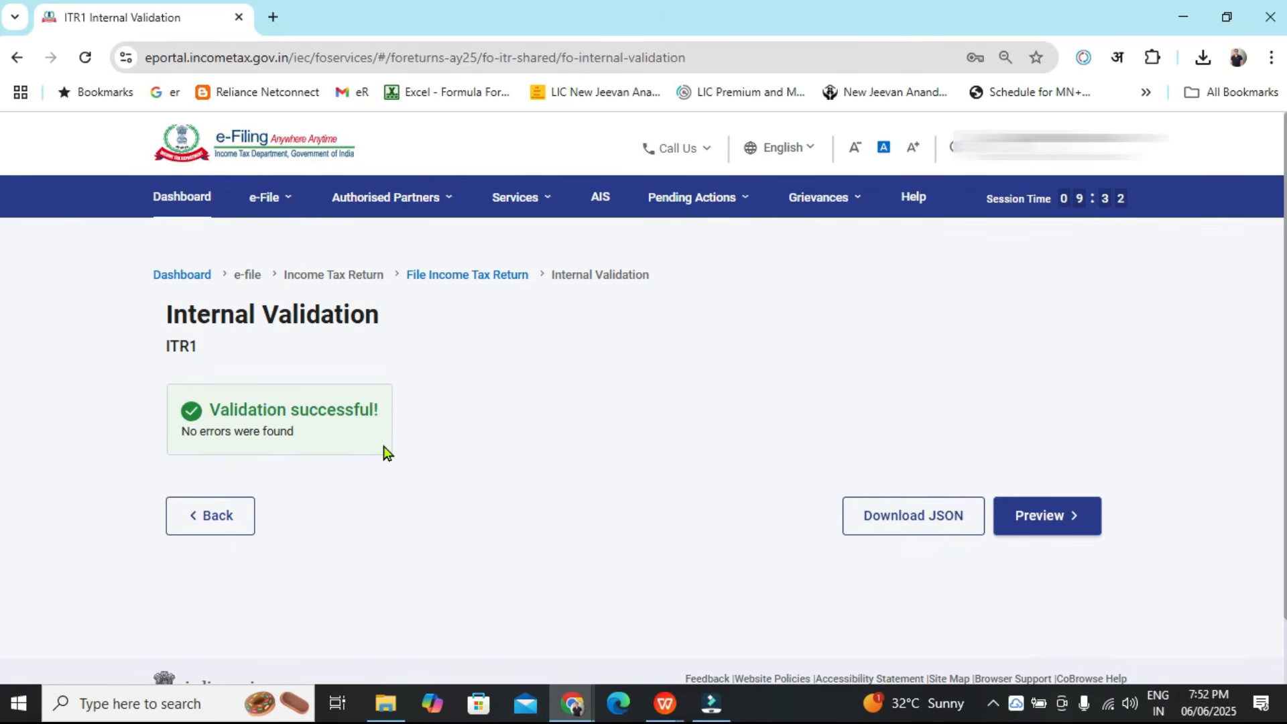
# Open the preview of the validated ITR-1 return and proceed to upload-level validation
pyautogui.click(1063, 530)
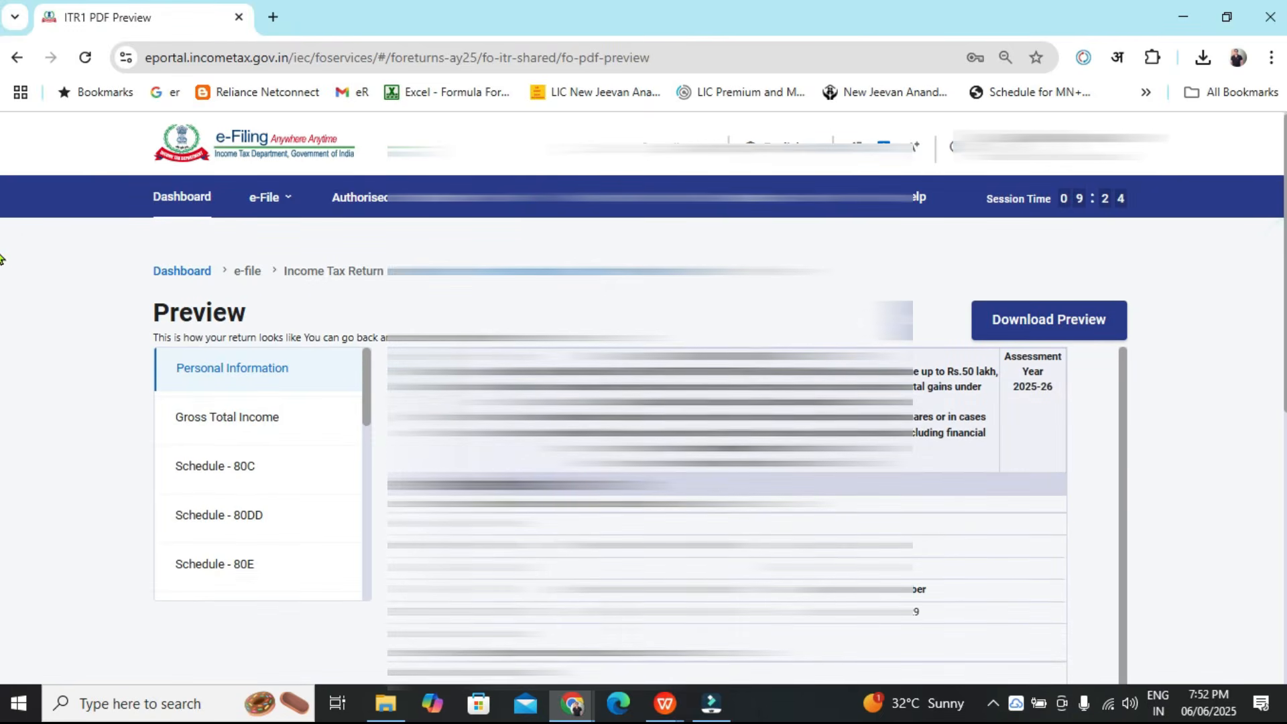
pyautogui.scroll(-1, 1, 293)
pyautogui.scroll(-5, 2, 293)
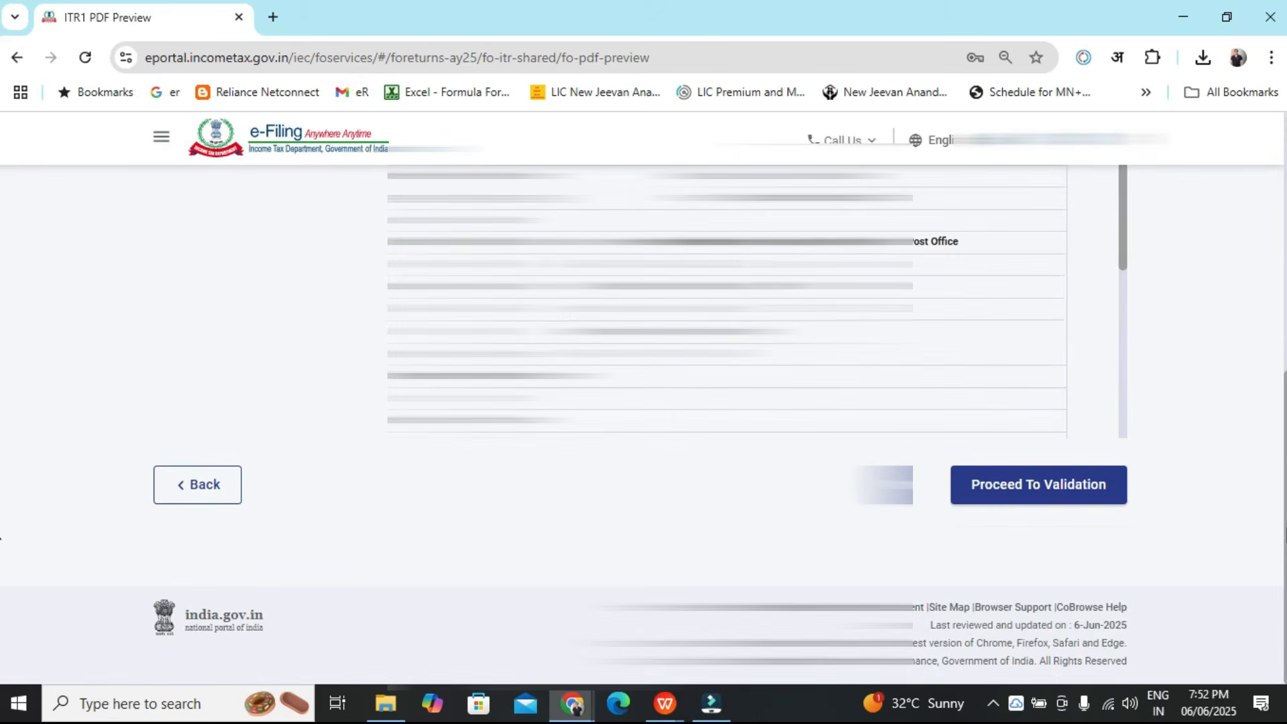
pyautogui.click(1029, 486)
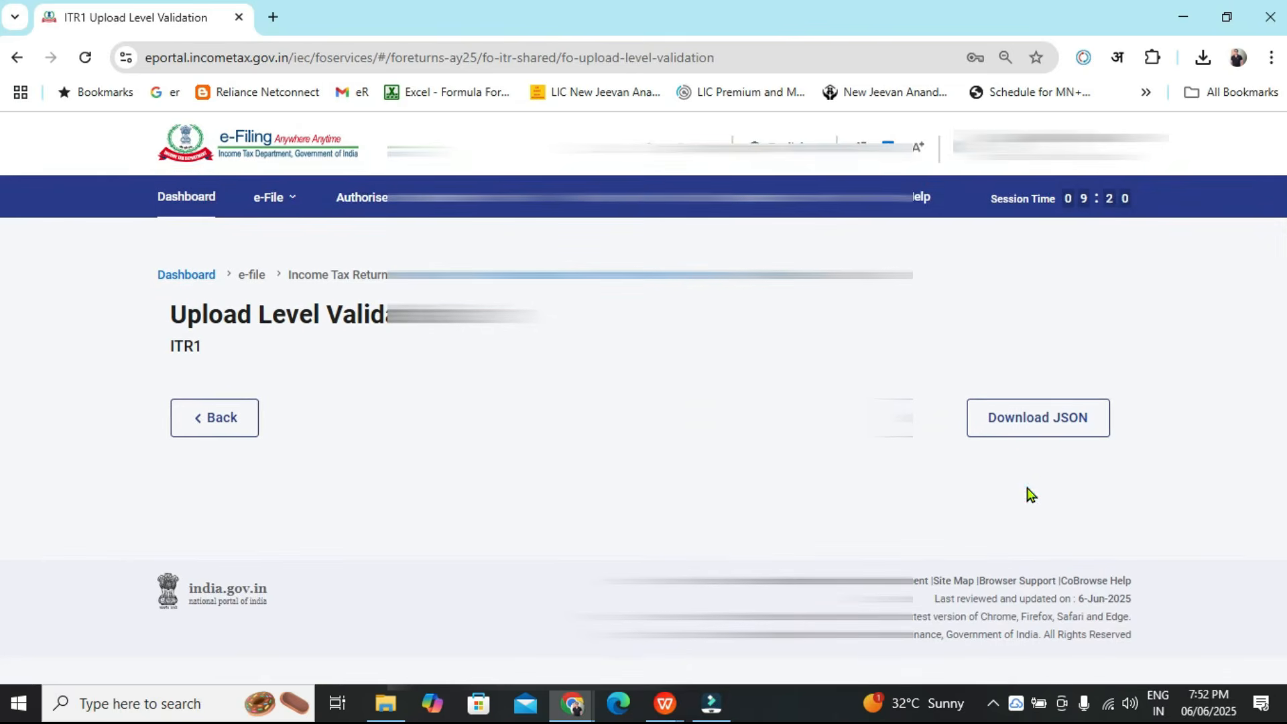